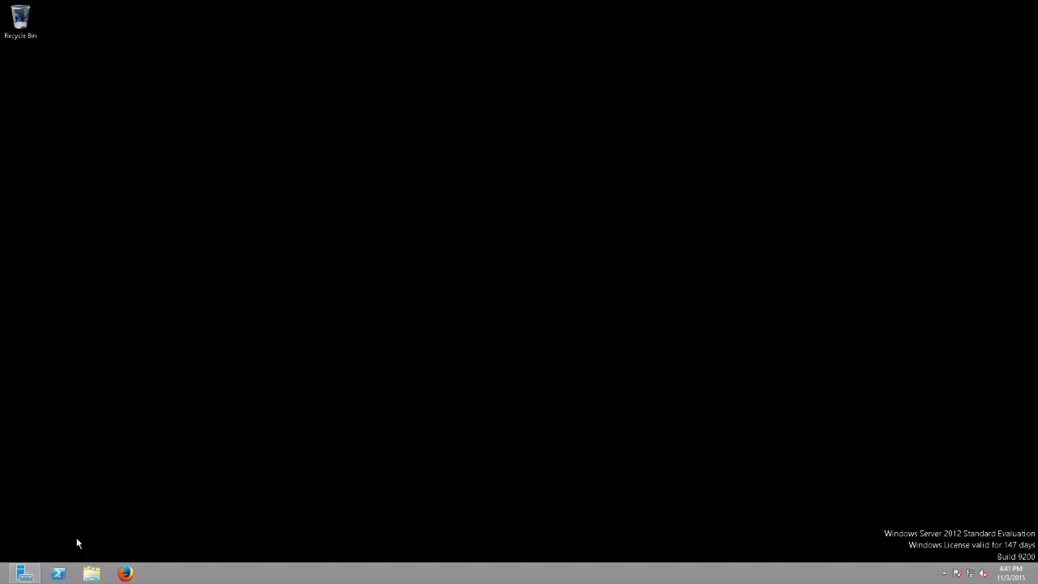
Open Server Manager on the vCenter server and launch the Services console
{"action": "mouse_move", "coordinate": [531, 4]}
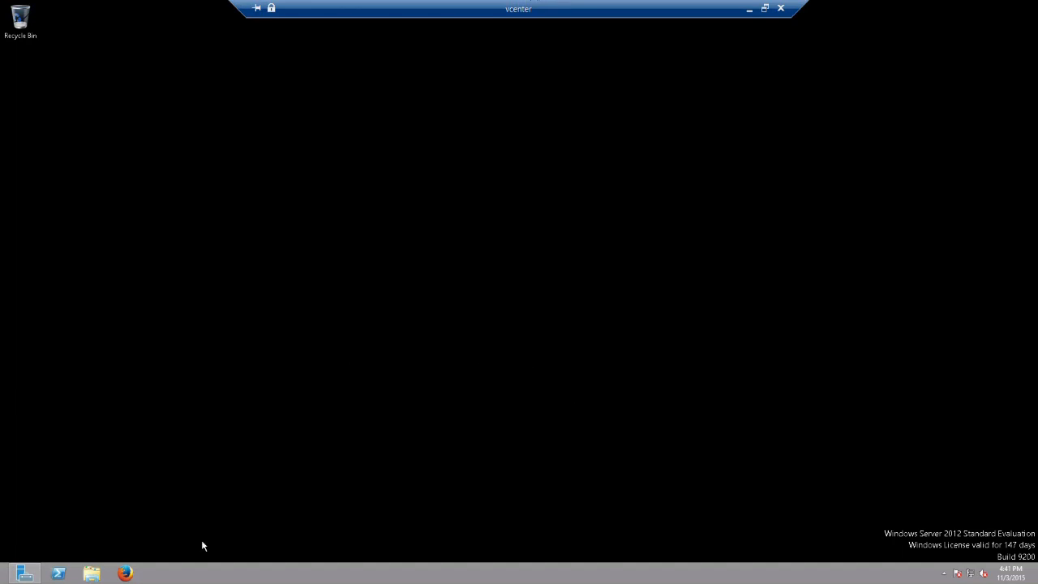
{"action": "left_click", "coordinate": [33, 576]}
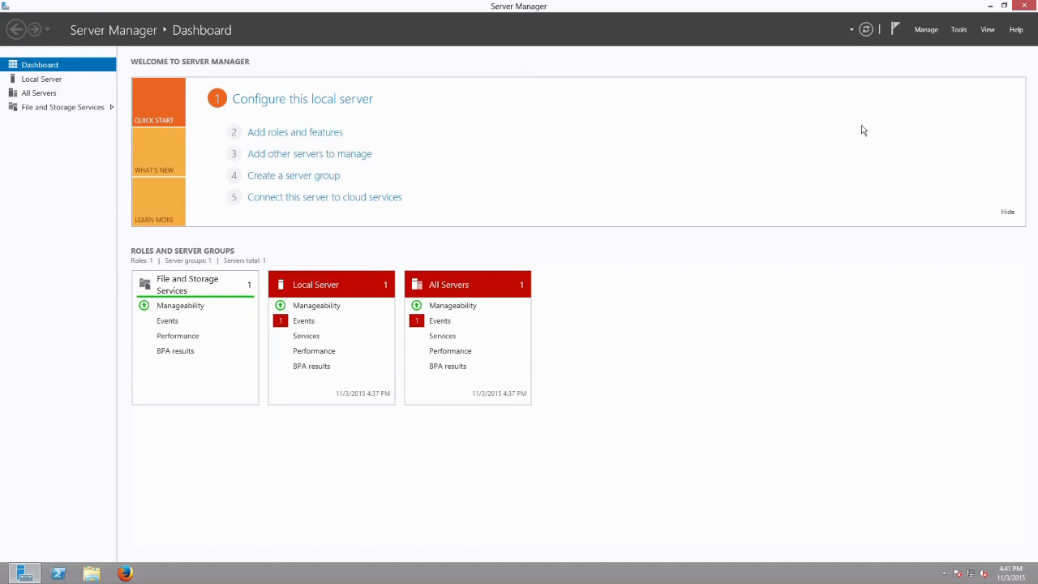
{"action": "left_click", "coordinate": [960, 32]}
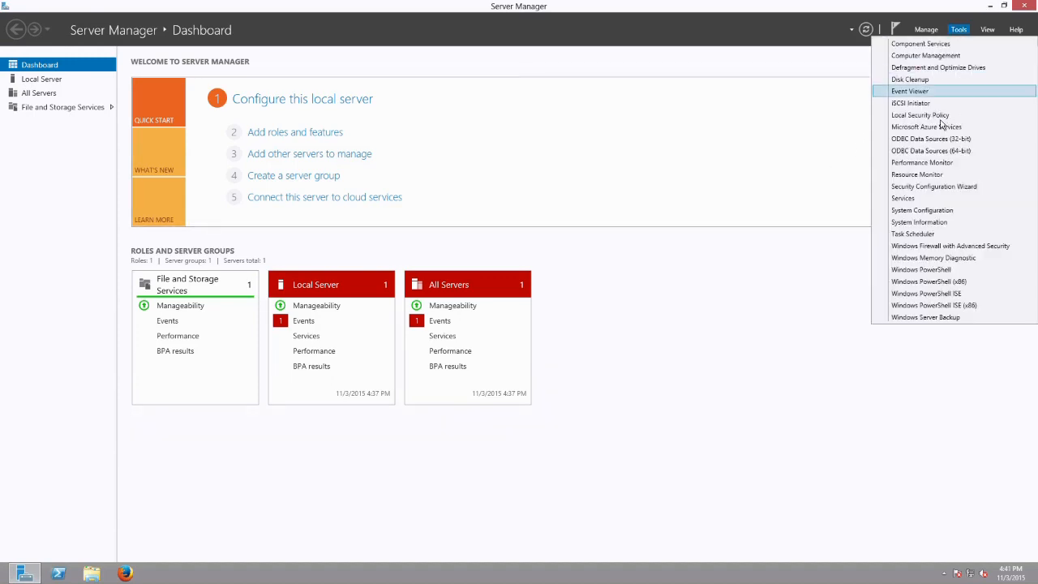
{"action": "left_click", "coordinate": [904, 200]}
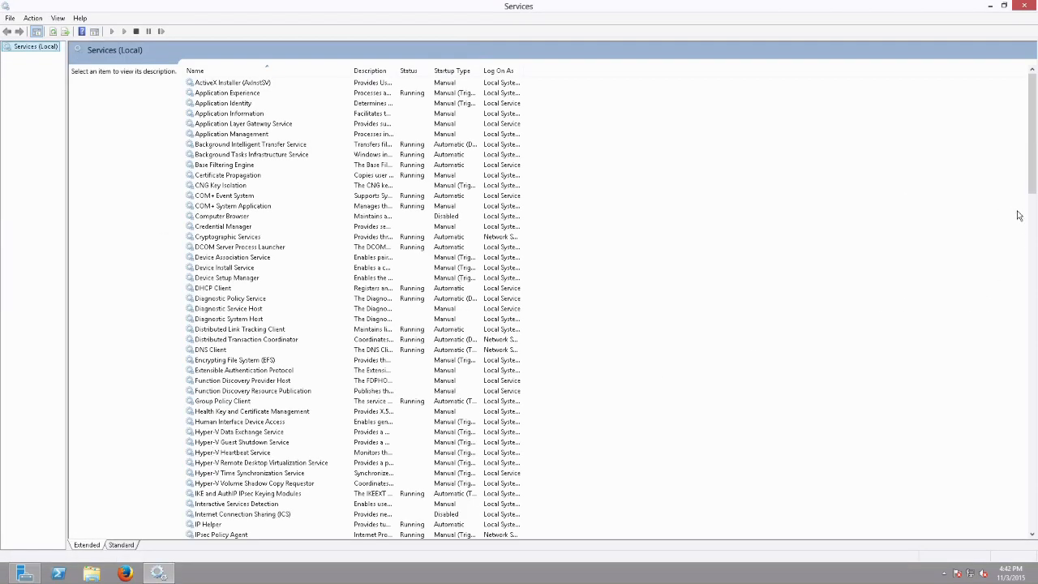
Examine the VMware services, including afd, VirtualCenter Server, Inventory, License, vSphere Web Client and Certificate Service
{"action": "scroll", "coordinate": [1009, 140], "scroll_direction": "down", "scroll_amount": 7}
{"action": "left_click_drag", "start_coordinate": [1031, 215], "coordinate": [1022, 403]}
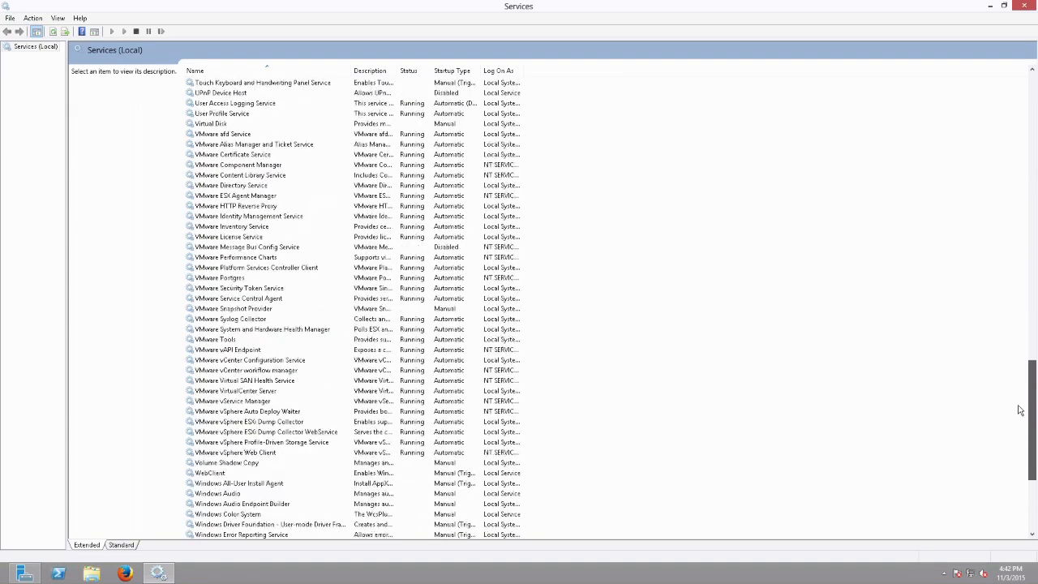
{"action": "left_click", "coordinate": [233, 134]}
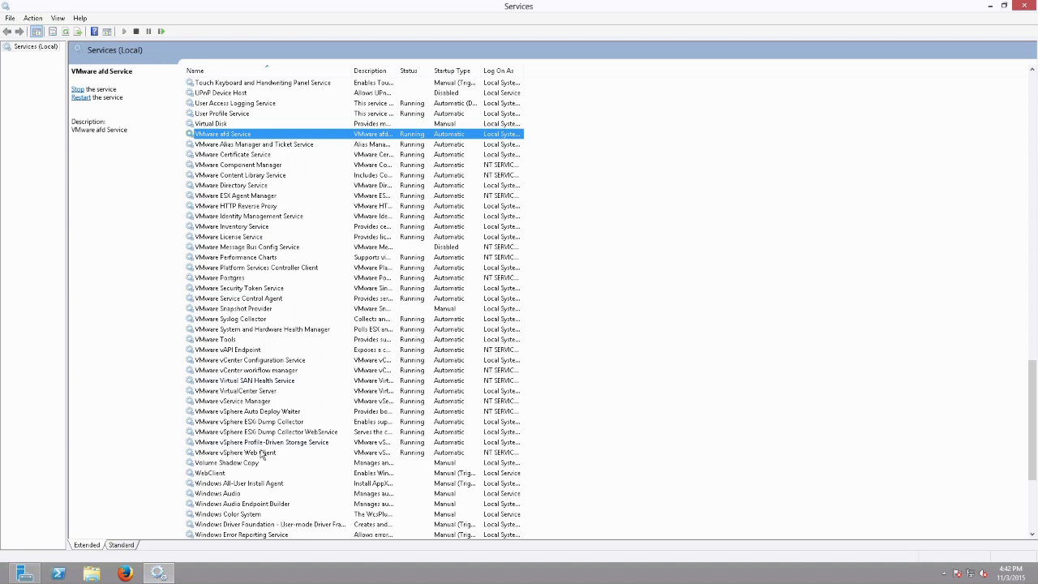
{"action": "left_click", "coordinate": [251, 392]}
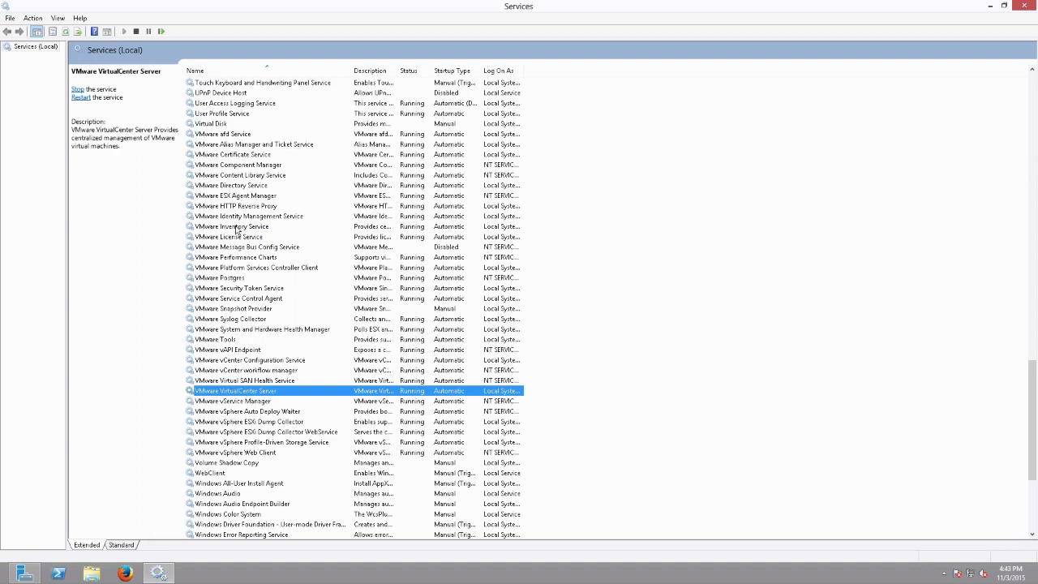
{"action": "left_click", "coordinate": [239, 228]}
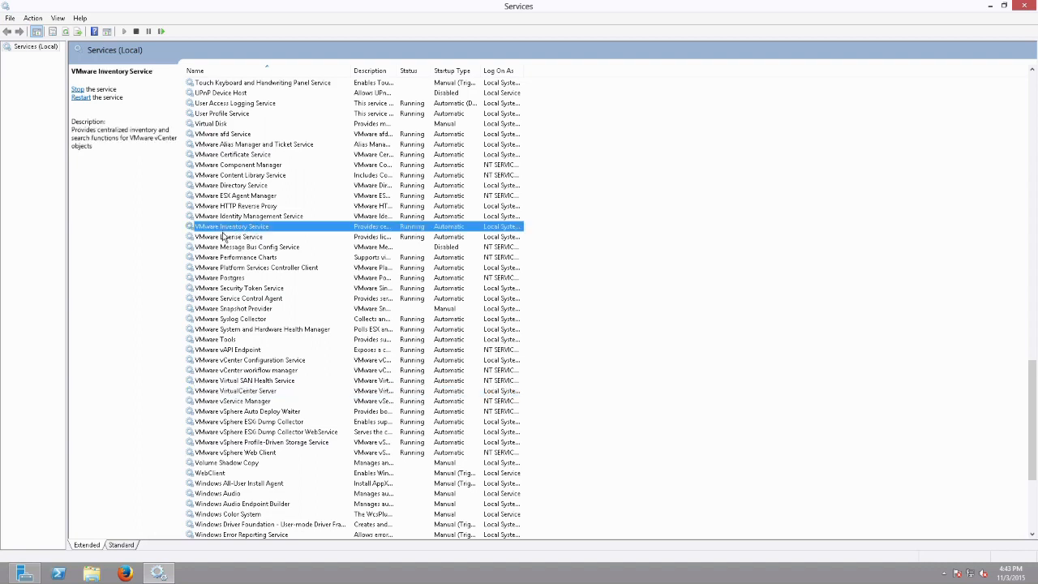
{"action": "left_click", "coordinate": [233, 236]}
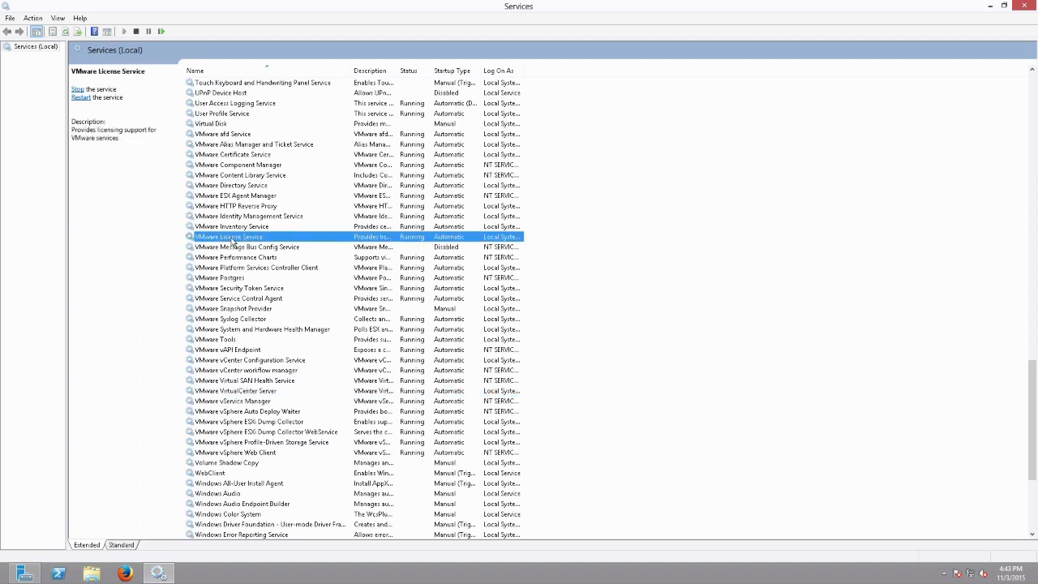
{"action": "left_click", "coordinate": [261, 454]}
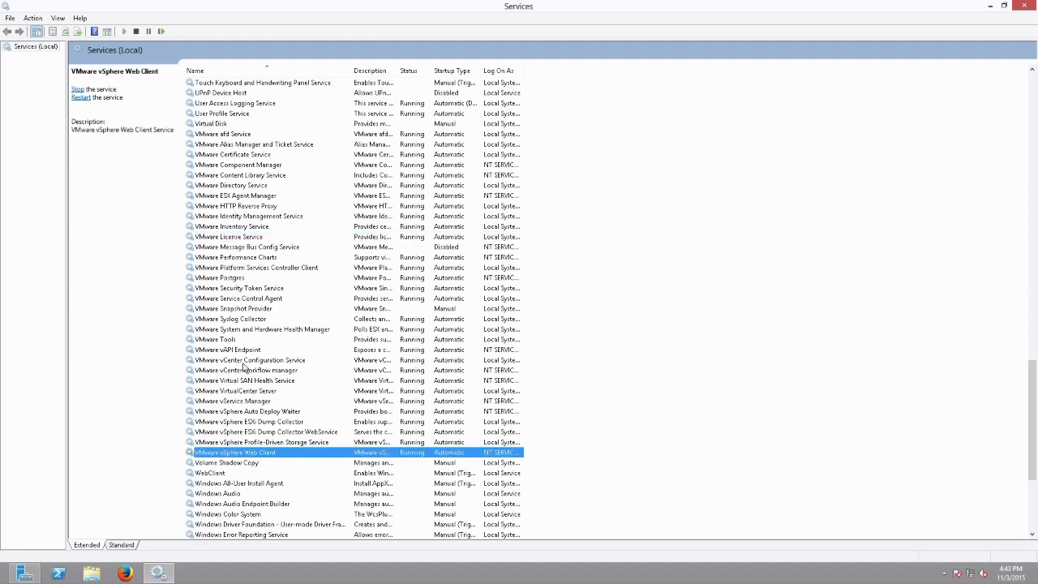
{"action": "left_click", "coordinate": [244, 155]}
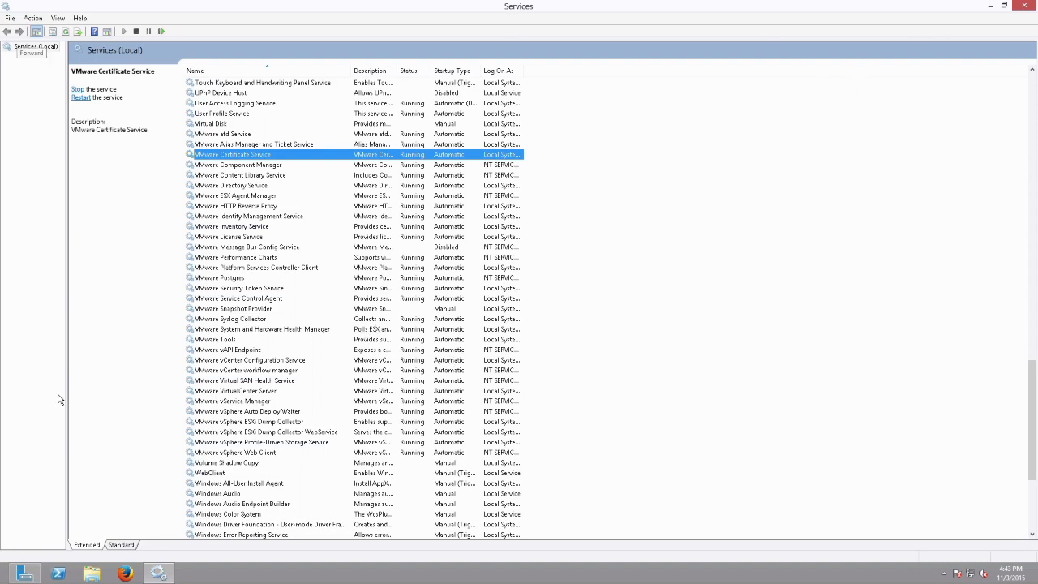
{"action": "mouse_move", "coordinate": [614, 4]}
{"action": "left_click", "coordinate": [751, 12]}
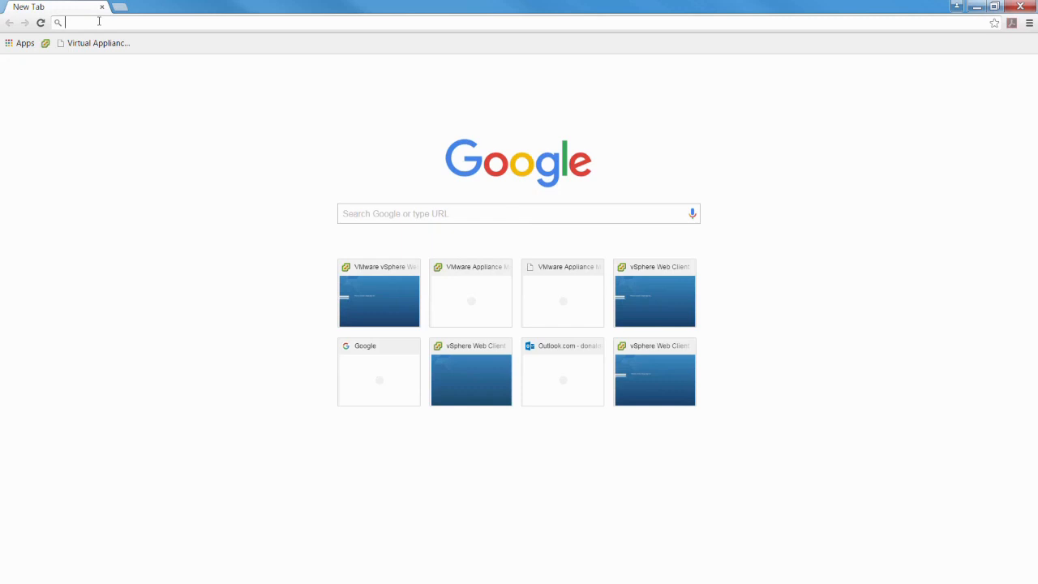
{"action": "type", "text": "htt"}
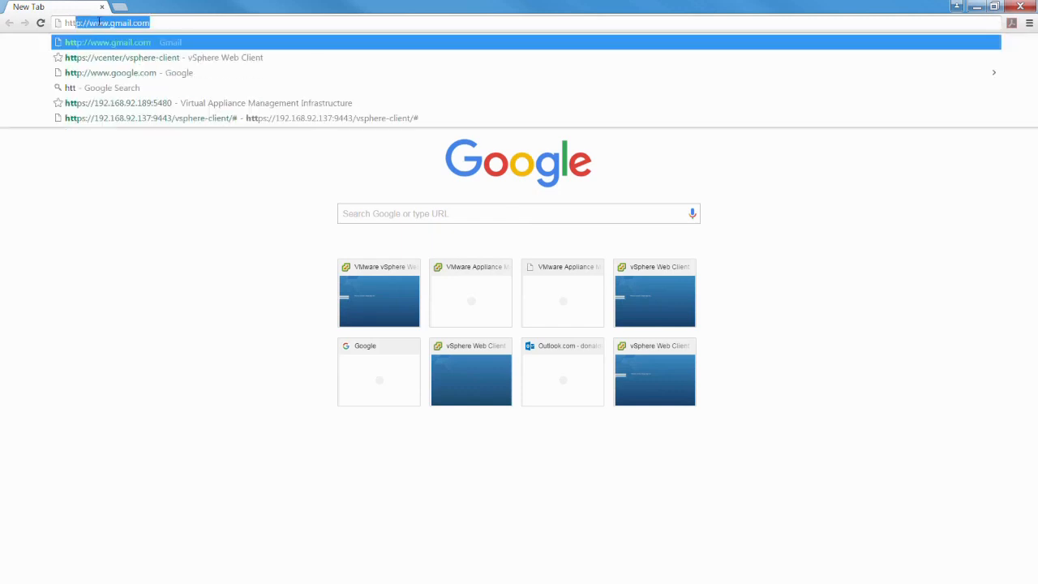
{"action": "type", "text": "ps://"}
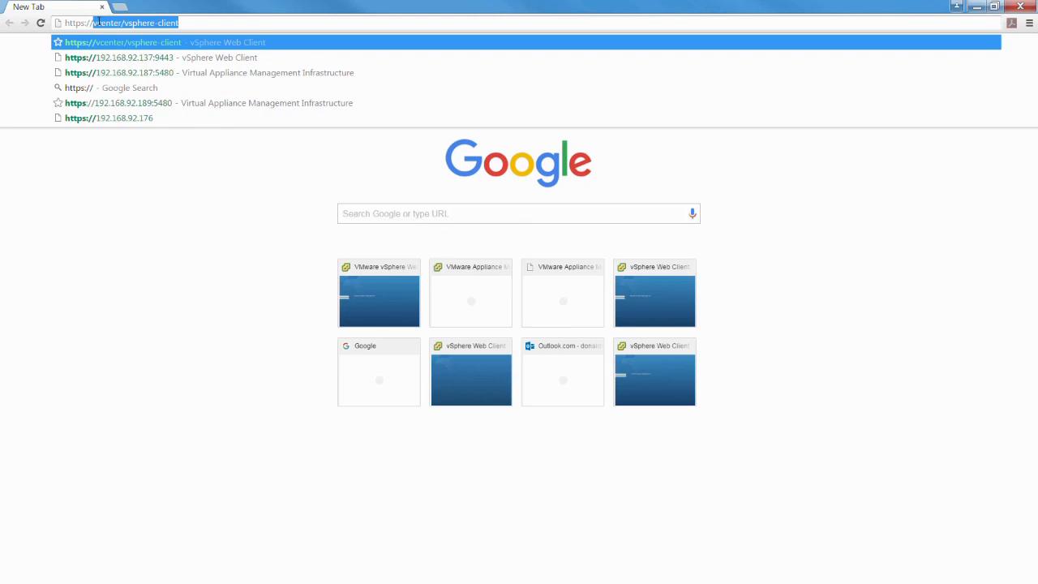
{"action": "type", "text": "vcenter/"}
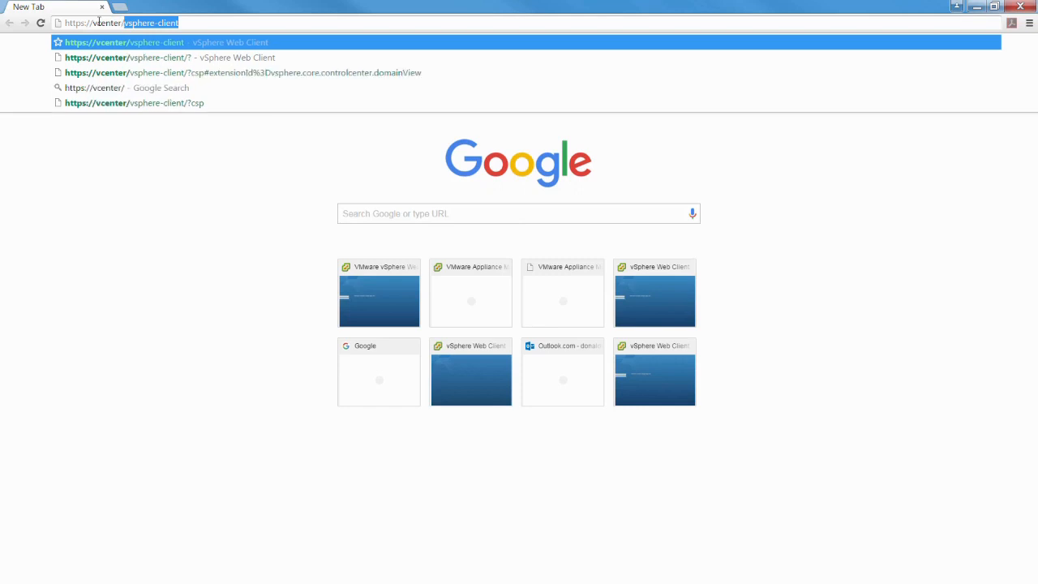
{"action": "key", "text": "Right"}
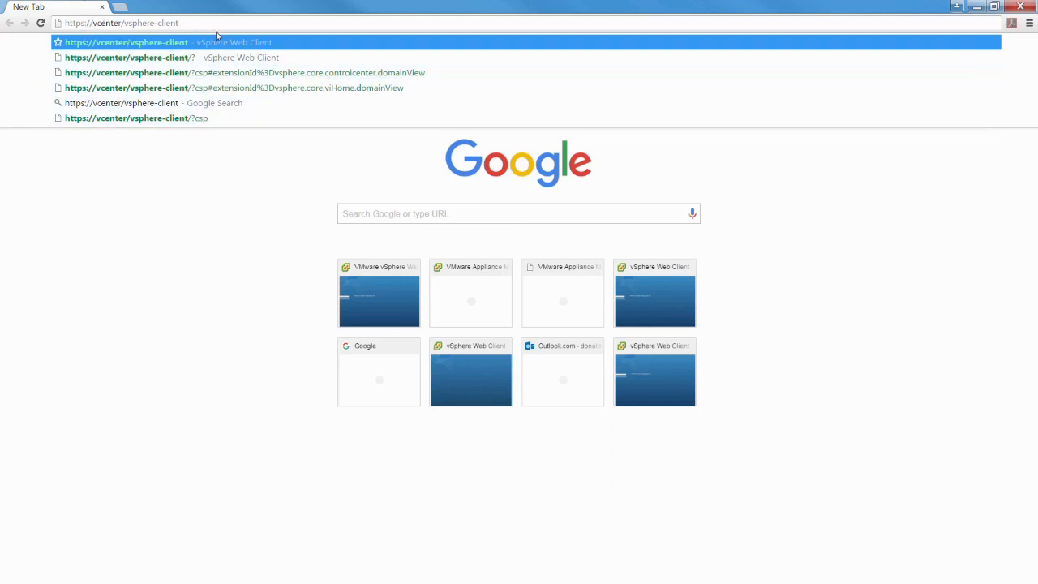
{"action": "key", "text": "Return"}
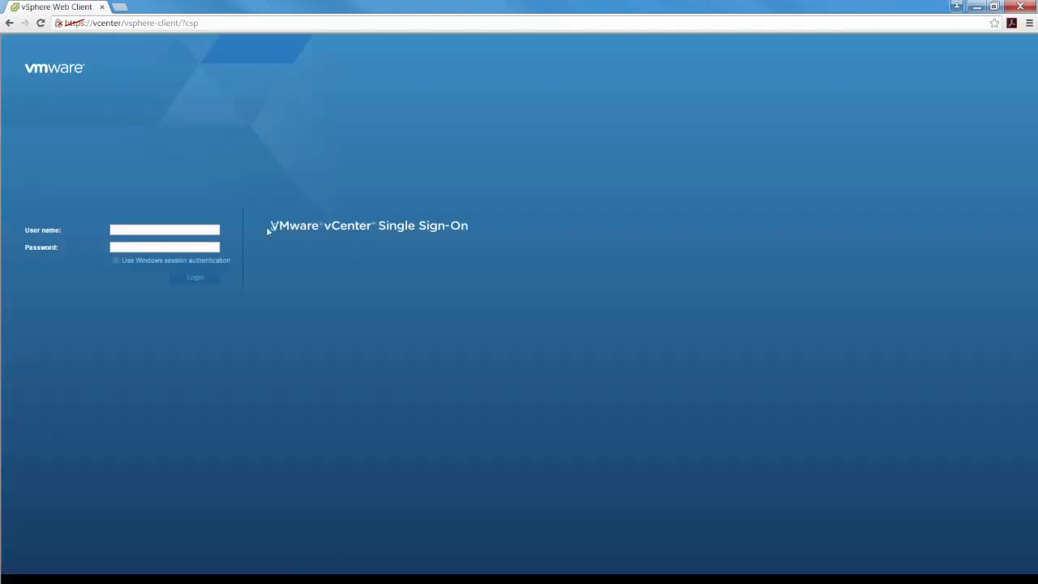
Log in to the vSphere Web Client with the Single Sign-On administrator's user name and the account password
{"action": "type", "text": "administrator"}
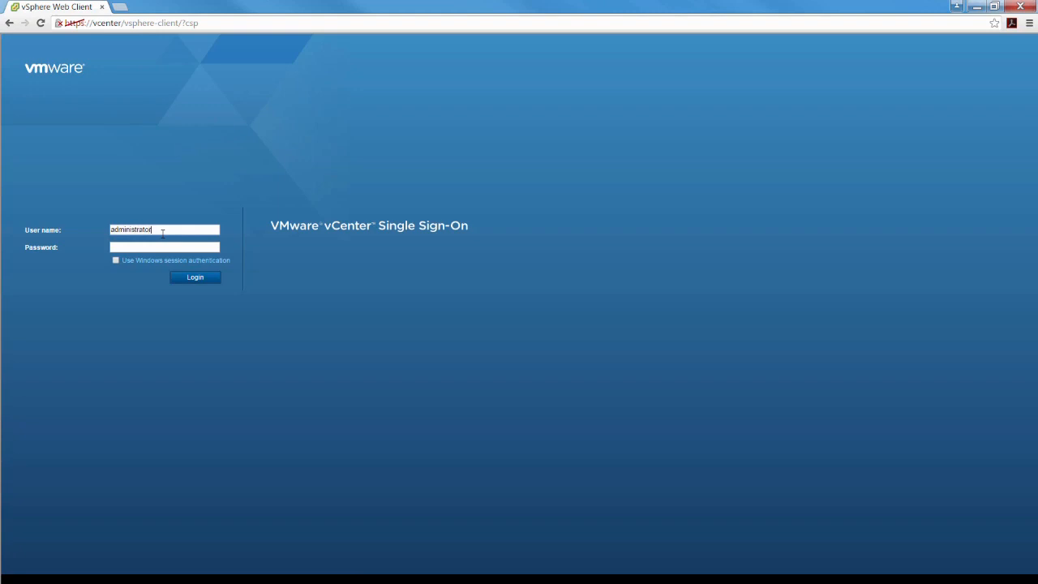
{"action": "type", "text": "@vsphere.local"}
{"action": "key", "text": "Tab"}
{"action": "left_click", "coordinate": [197, 277]}
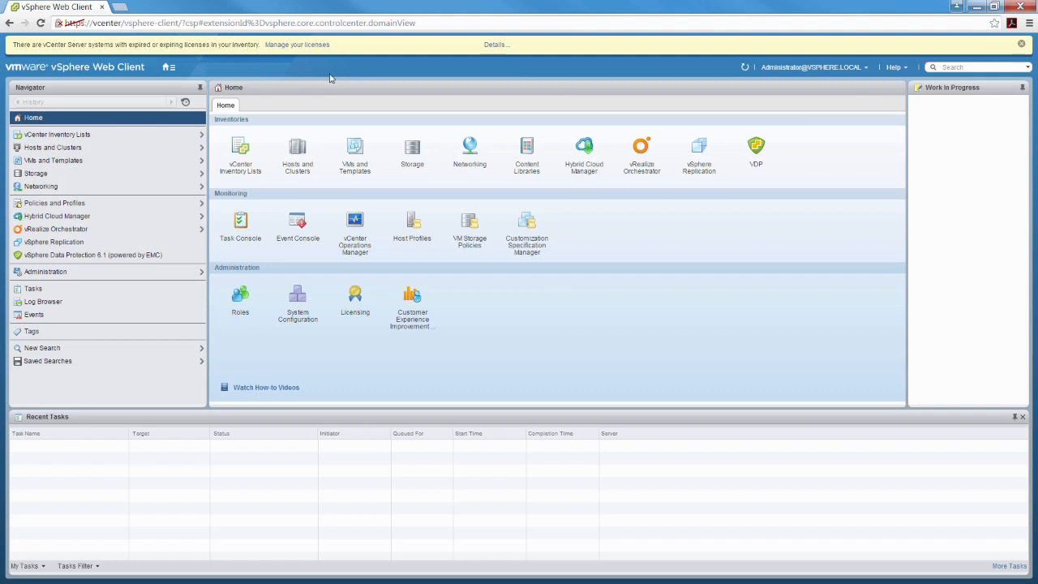
Dismiss the notice about expired or expiring vCenter Server licenses on the Home page
{"action": "left_click", "coordinate": [162, 66]}
{"action": "left_click", "coordinate": [1024, 47]}
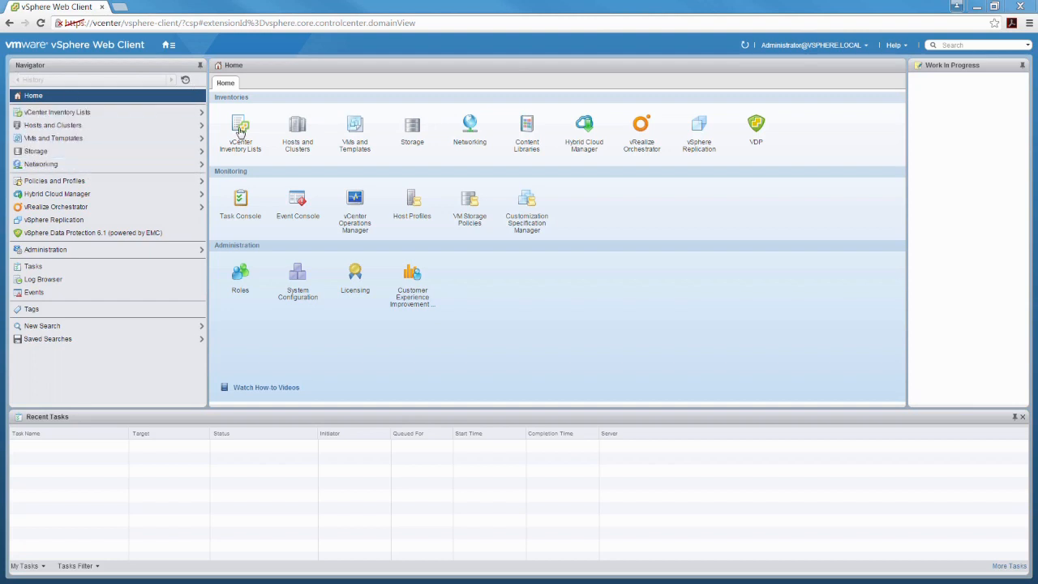
{"action": "left_click", "coordinate": [168, 45]}
Turn on the Alarms pane in the layout settings
{"action": "left_click", "coordinate": [868, 46]}
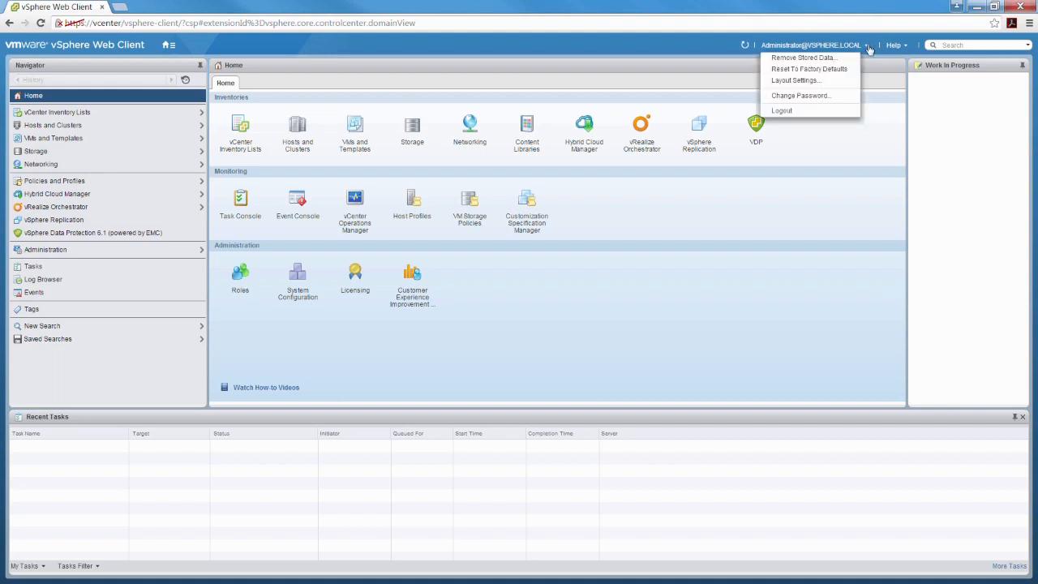
{"action": "left_click", "coordinate": [814, 82]}
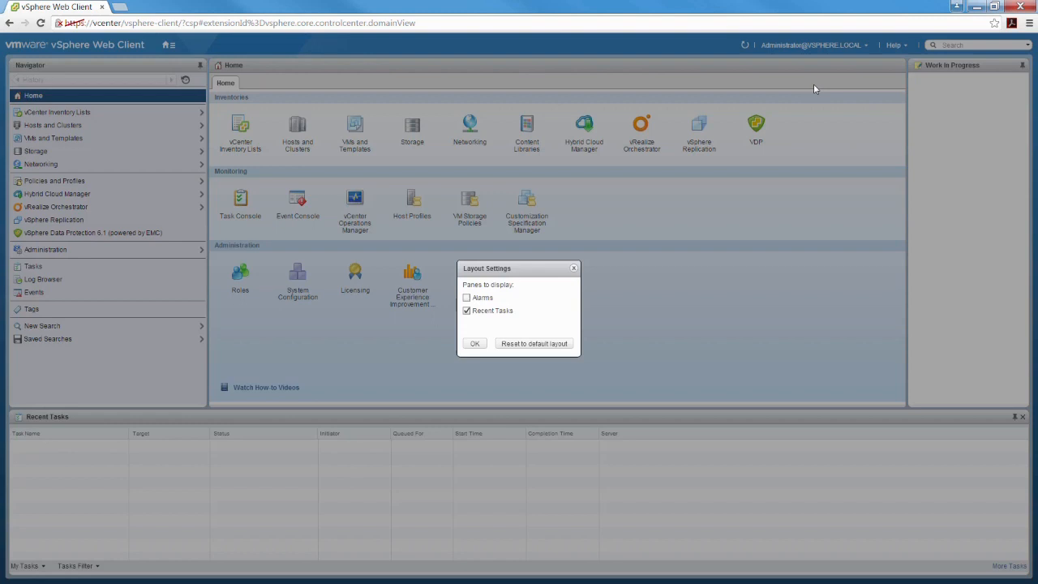
{"action": "left_click", "coordinate": [467, 299]}
{"action": "left_click", "coordinate": [474, 344]}
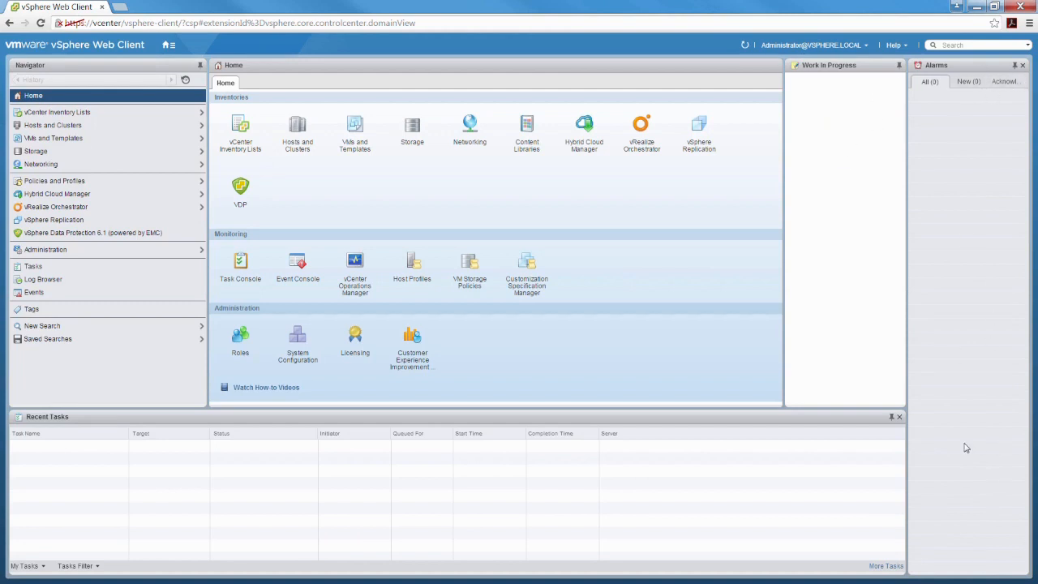
Close the Alarms pane, then dock Work In Progress below the Home content and Recent Tasks beside it
{"action": "left_click", "coordinate": [1023, 65]}
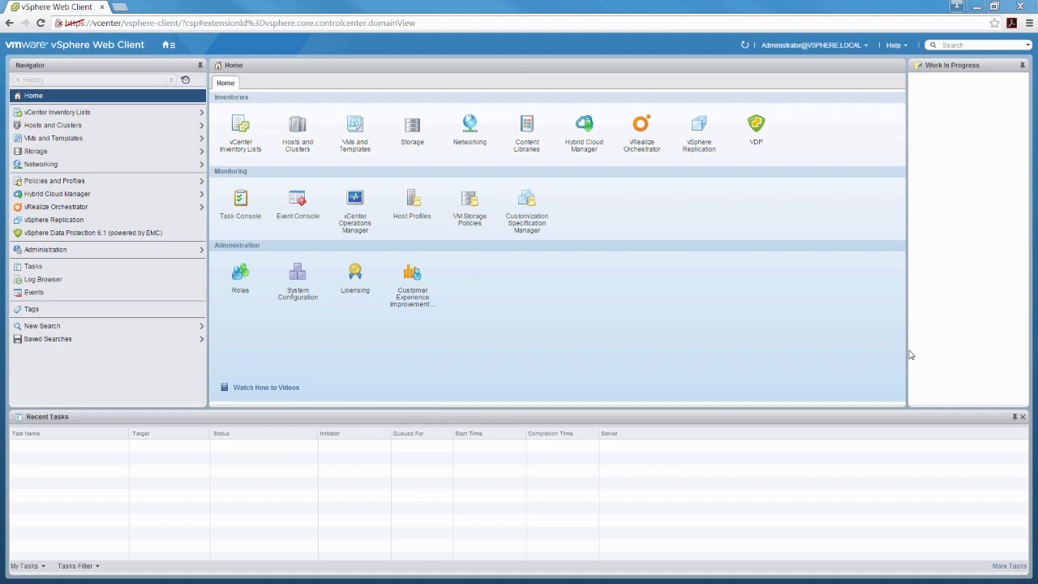
{"action": "left_click_drag", "start_coordinate": [966, 70], "coordinate": [519, 519]}
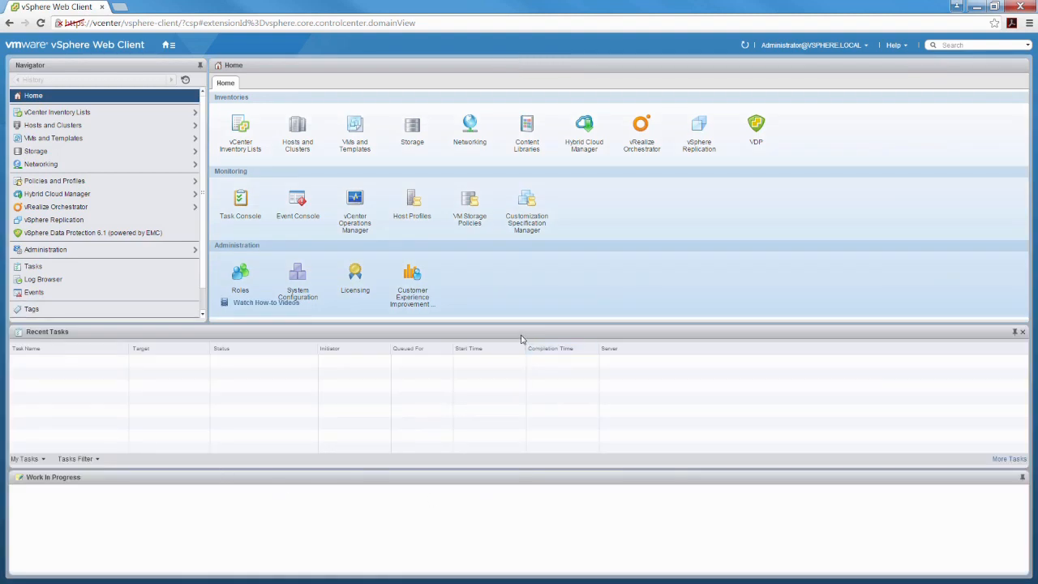
{"action": "left_click_drag", "start_coordinate": [589, 330], "coordinate": [1018, 316]}
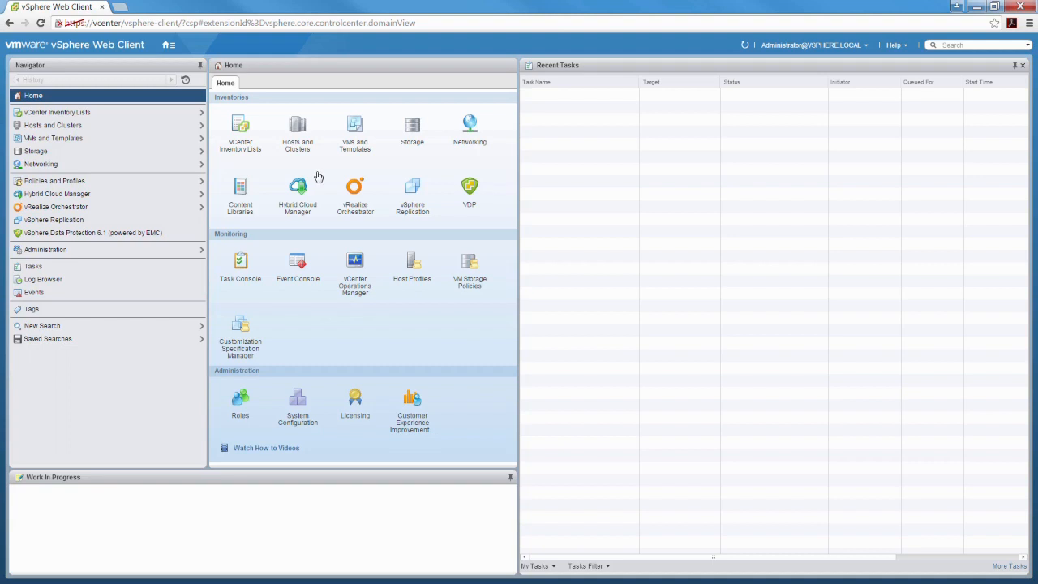
Reset the web client's application settings to factory defaults and confirm the reset
{"action": "left_click", "coordinate": [866, 46]}
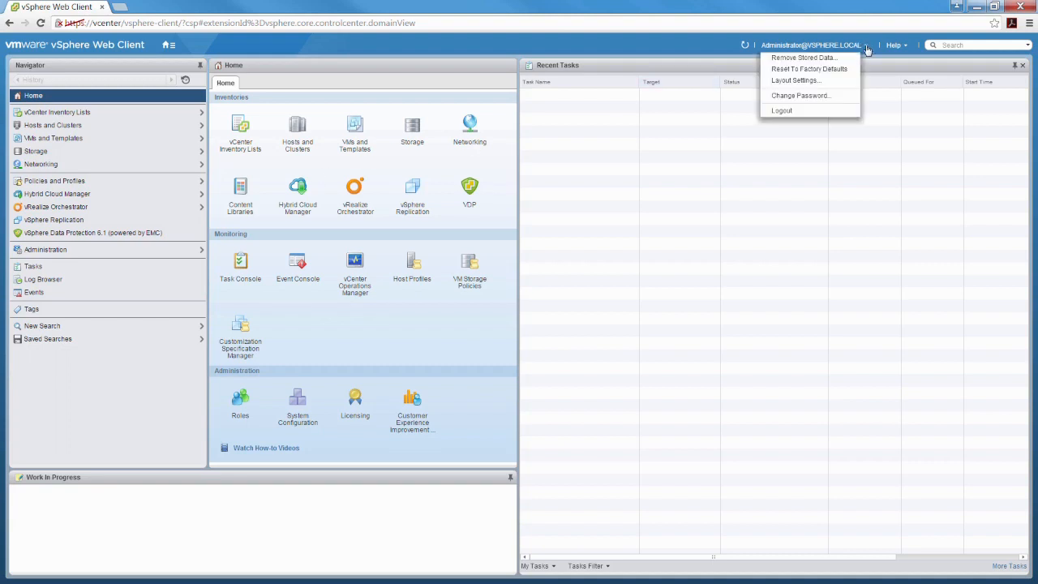
{"action": "left_click", "coordinate": [826, 69]}
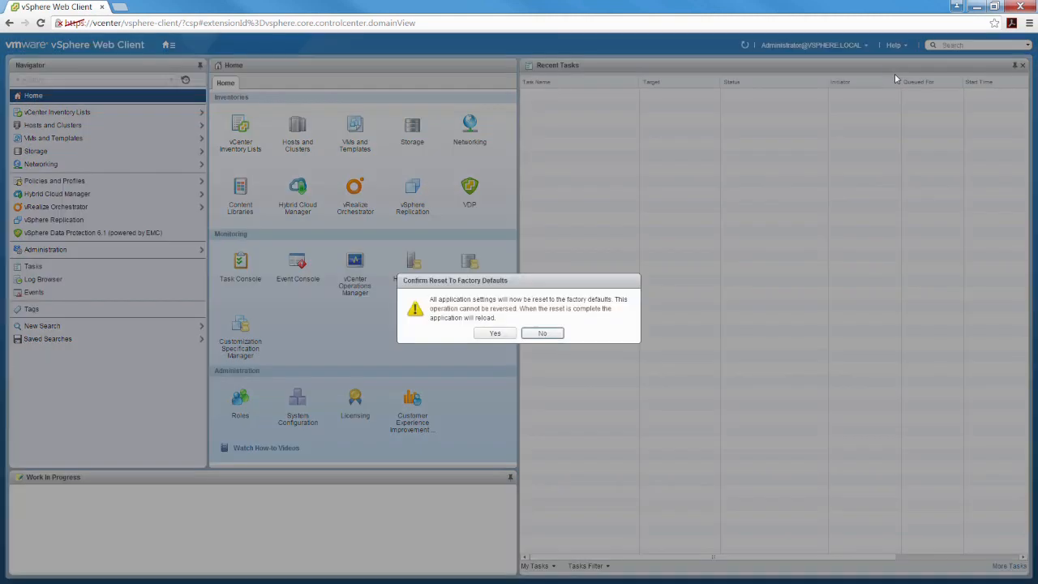
{"action": "left_click", "coordinate": [495, 333]}
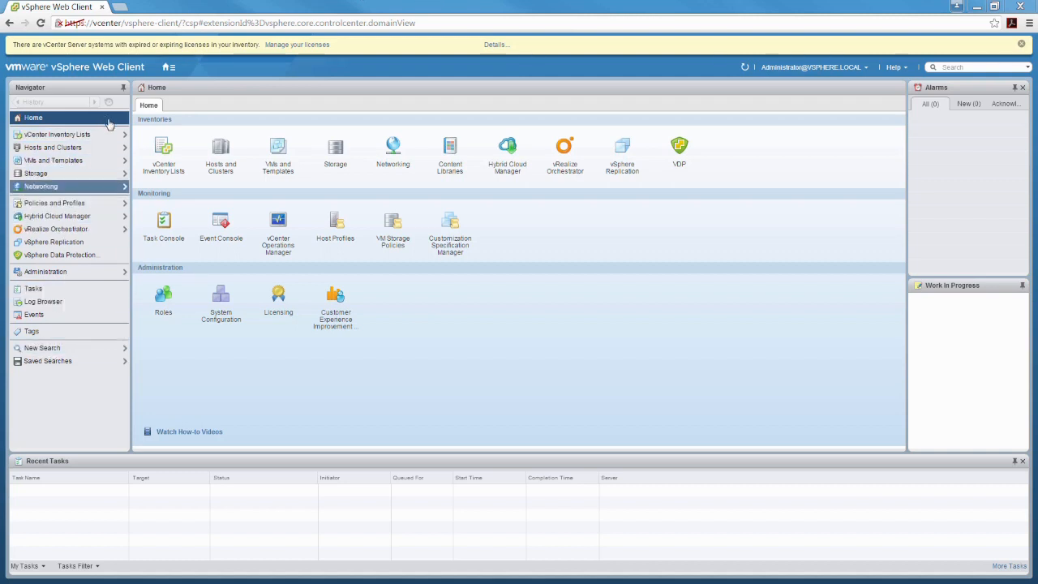
Open the vCenter.lab.local server from the vCenter Servers inventory list
{"action": "left_click", "coordinate": [63, 135]}
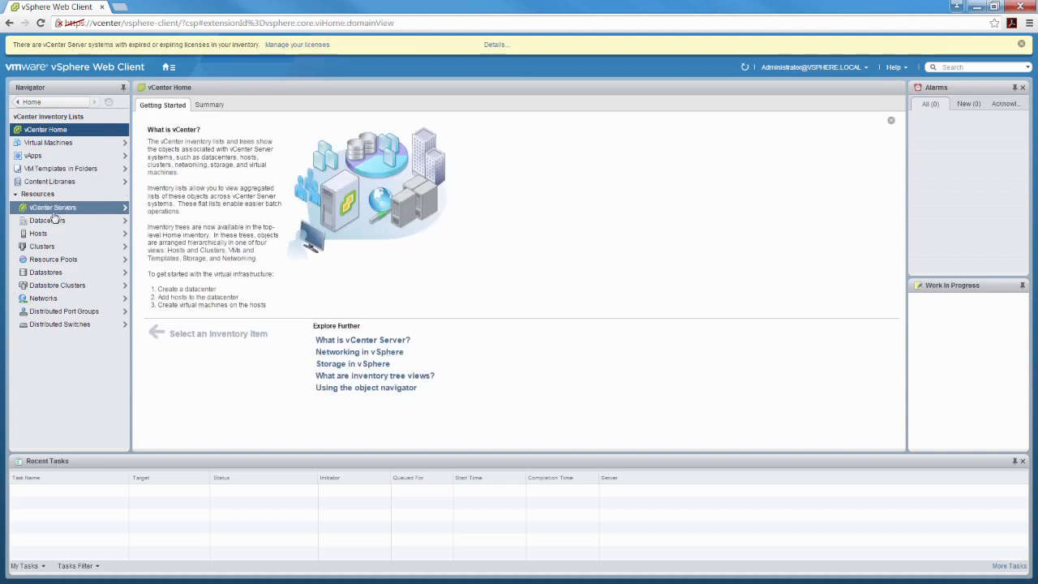
{"action": "left_click", "coordinate": [53, 211]}
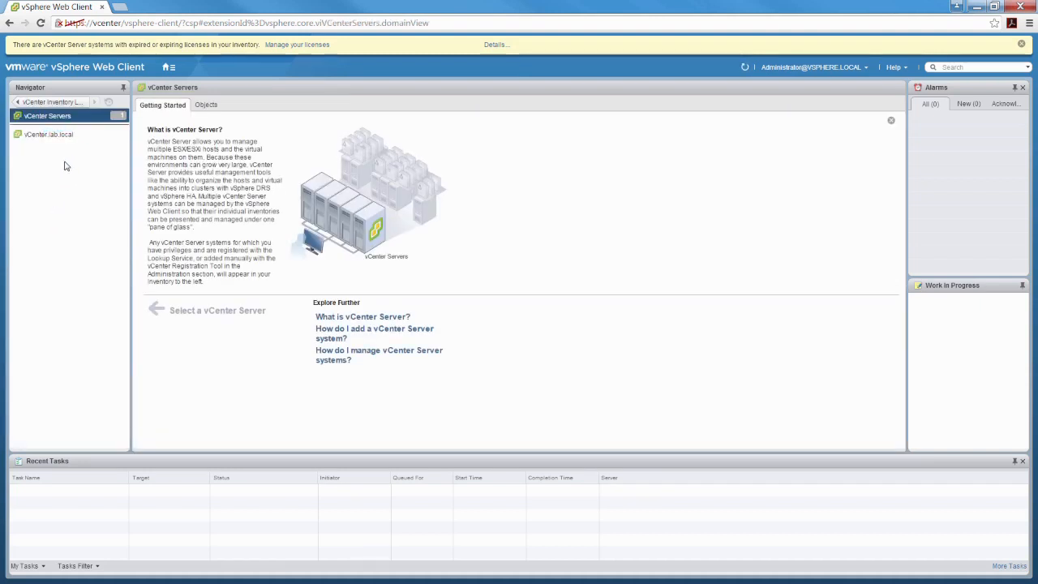
{"action": "left_click", "coordinate": [51, 136]}
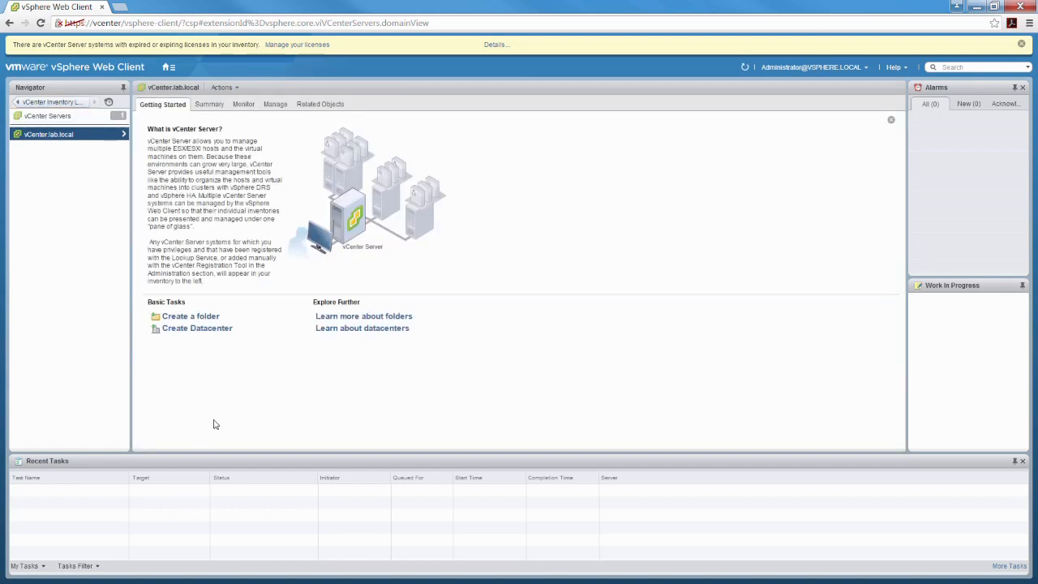
Review the management, getting-started and summary views of vCenter.lab.local
{"action": "left_click", "coordinate": [277, 105]}
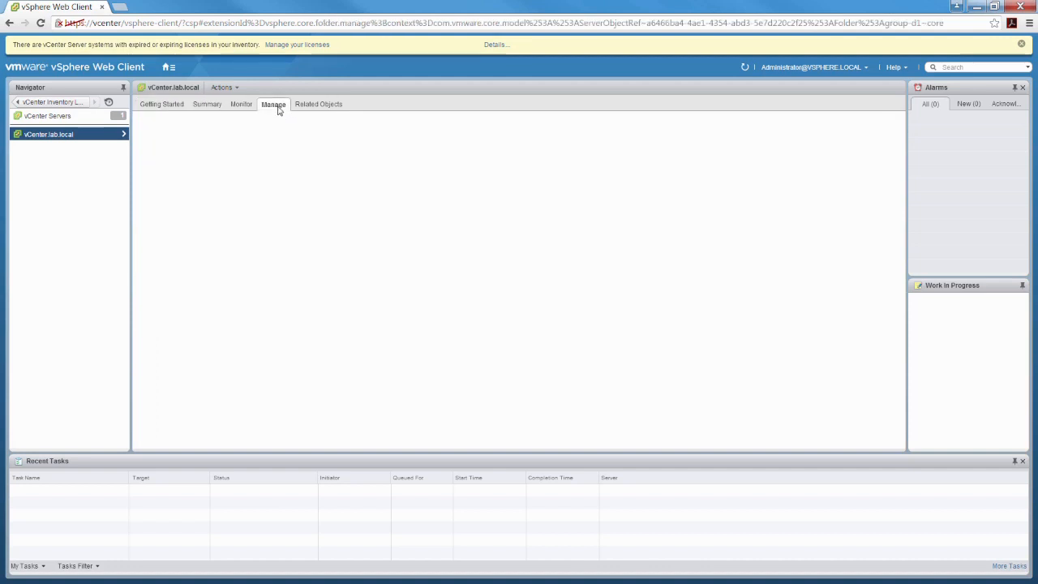
{"action": "left_click", "coordinate": [159, 105]}
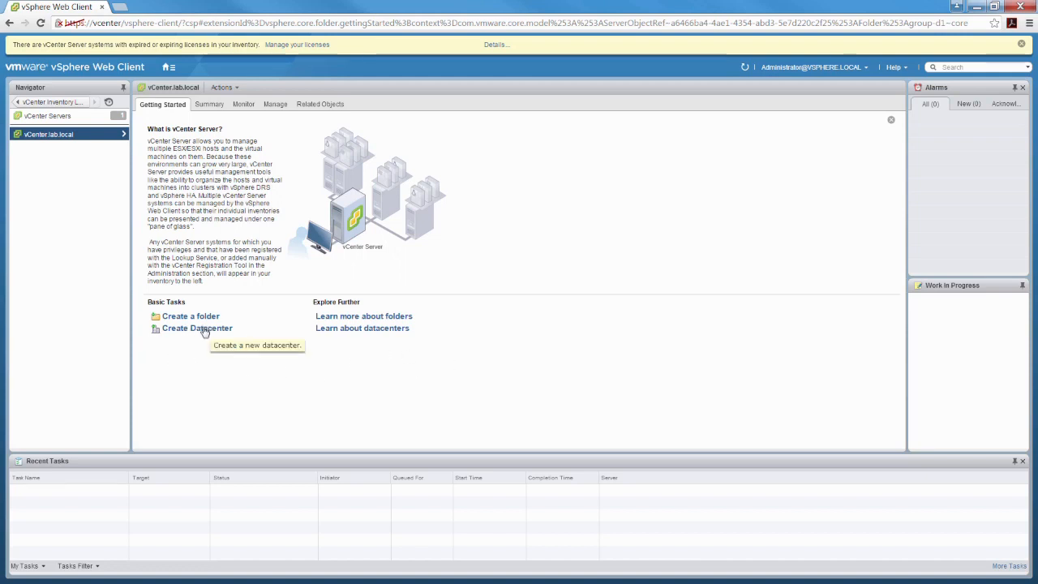
{"action": "left_click", "coordinate": [208, 105]}
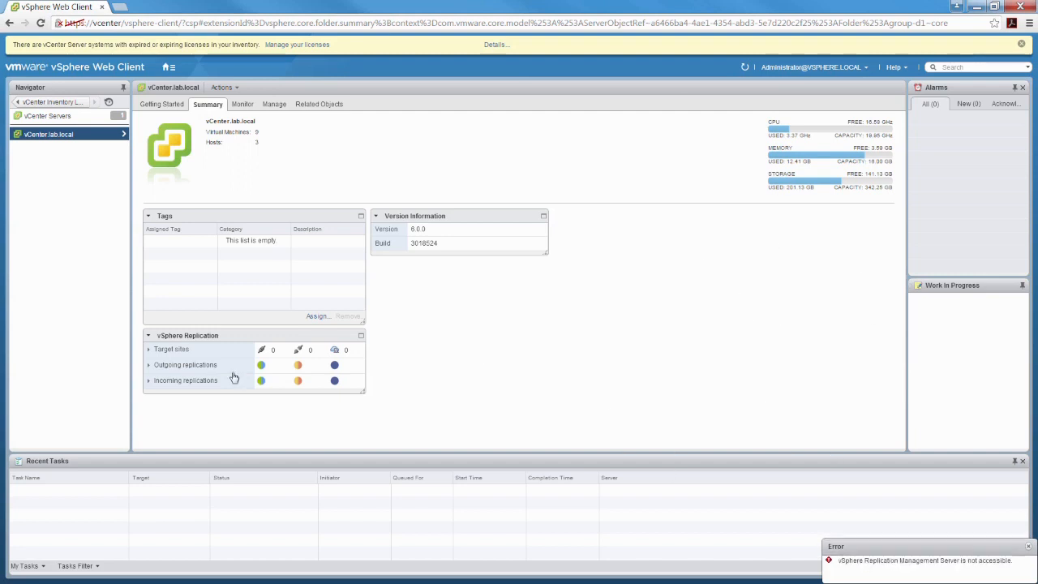
Dismiss the vSphere Replication error notification and create a datacenter named Datacenter-2 under vCenter.lab.local
{"action": "left_click", "coordinate": [1028, 548]}
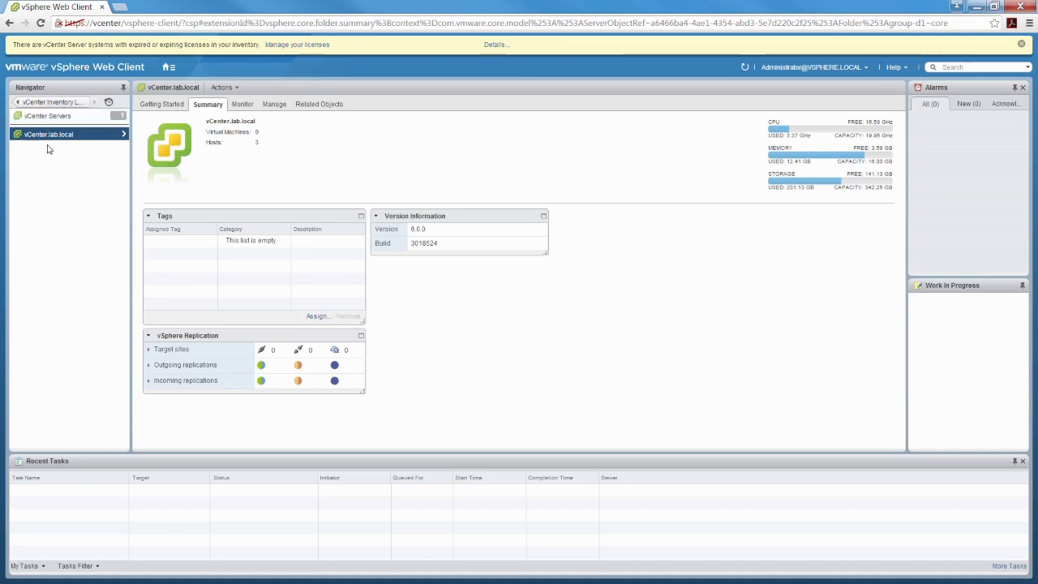
{"action": "left_click", "coordinate": [165, 105]}
{"action": "right_click", "coordinate": [47, 138]}
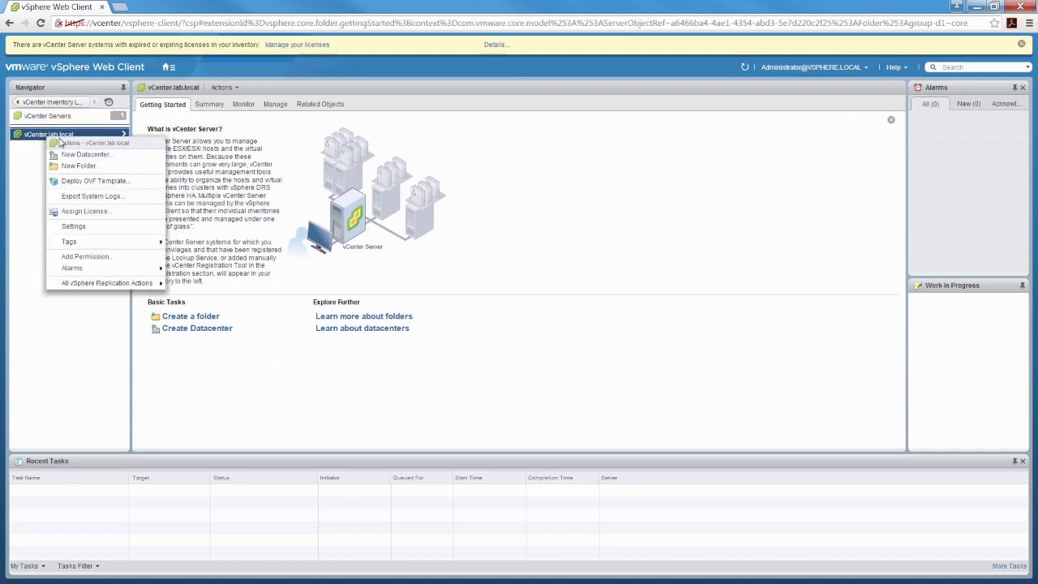
{"action": "left_click", "coordinate": [101, 155]}
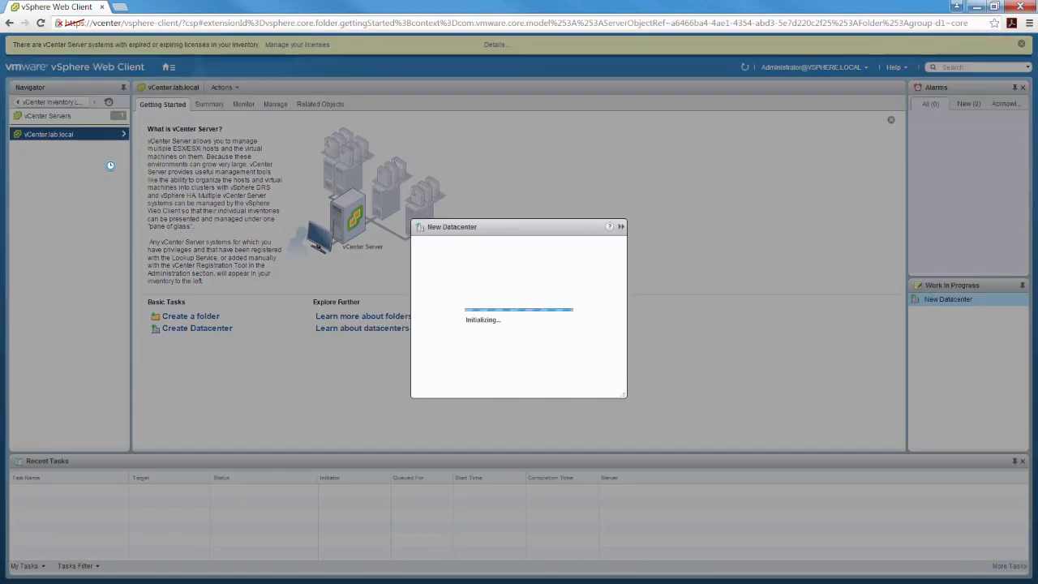
{"action": "left_click", "coordinate": [560, 300]}
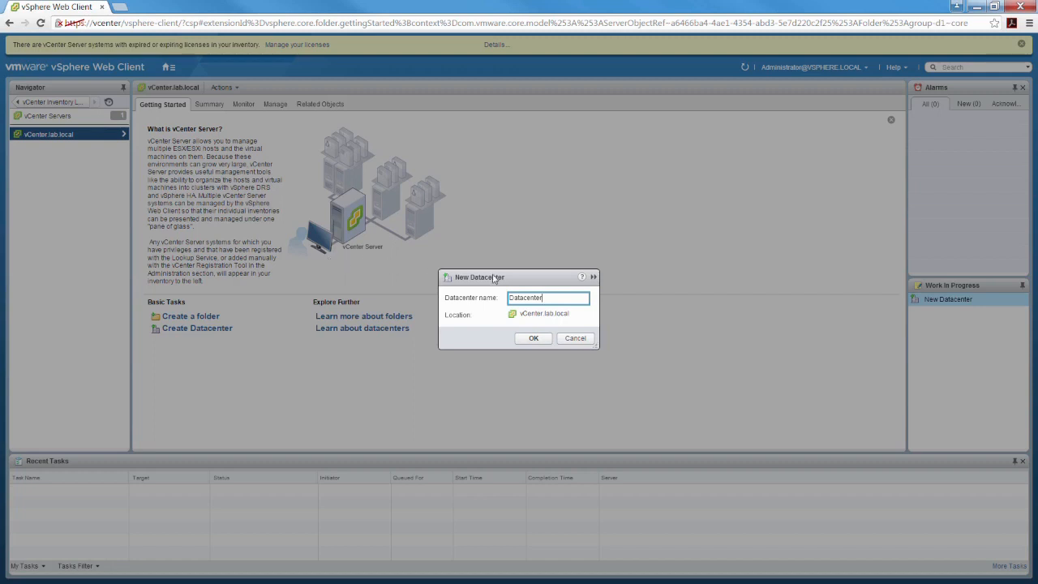
{"action": "type", "text": "-"}
{"action": "type", "text": "1"}
{"action": "type", "text": "2"}
{"action": "left_click", "coordinate": [541, 340]}
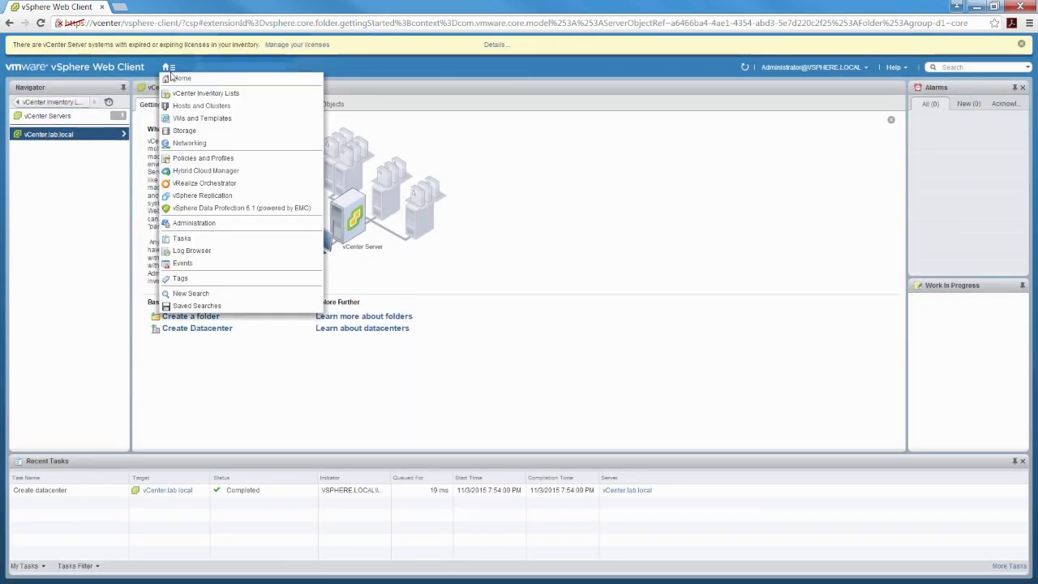
View Datacenter-2 and Datacenter-1 through the vCenter inventory's Datacenters list, and return to the Home page
{"action": "left_click", "coordinate": [172, 79]}
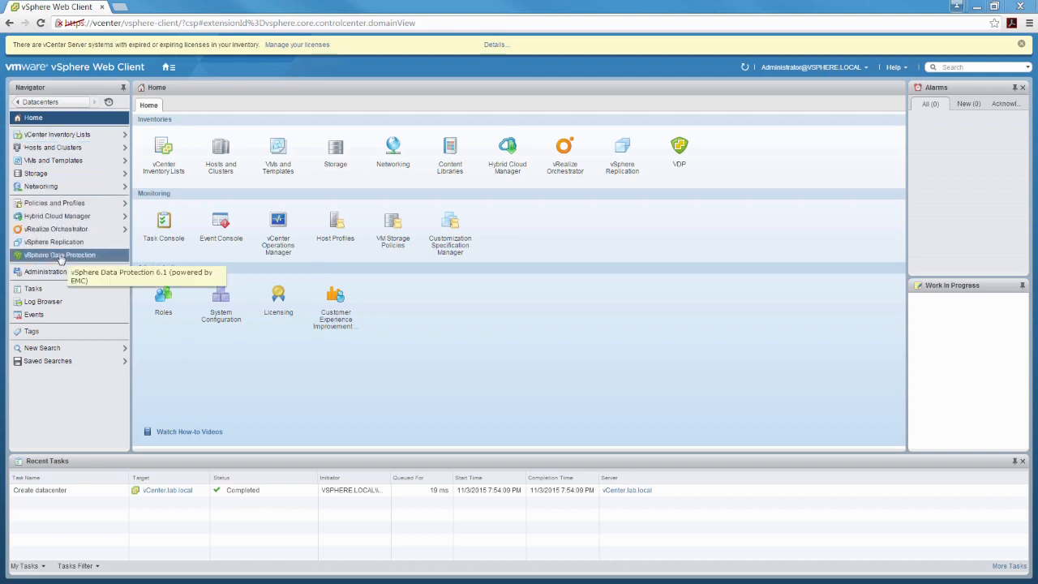
{"action": "left_click", "coordinate": [68, 135]}
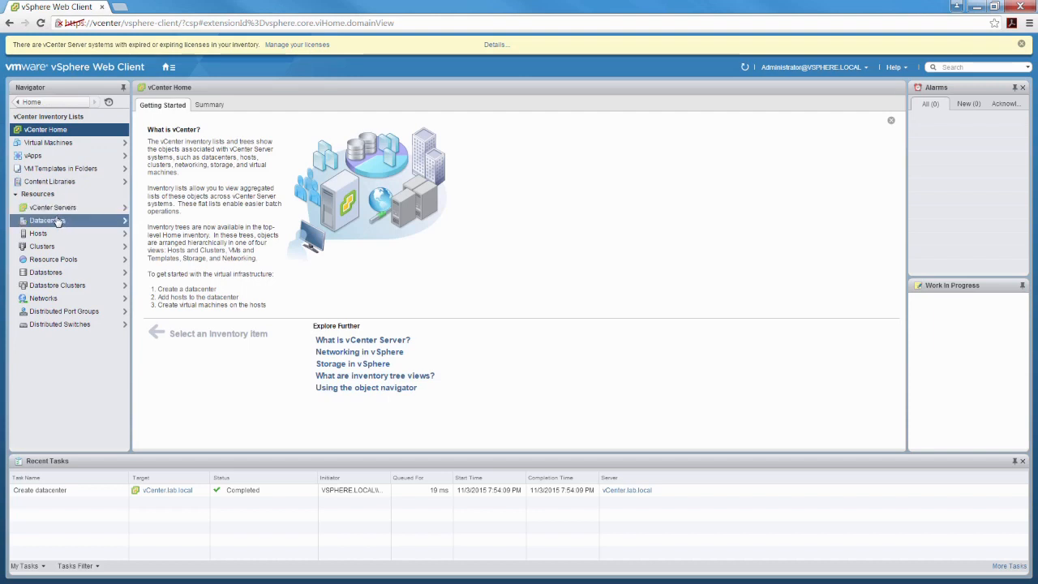
{"action": "left_click", "coordinate": [73, 220]}
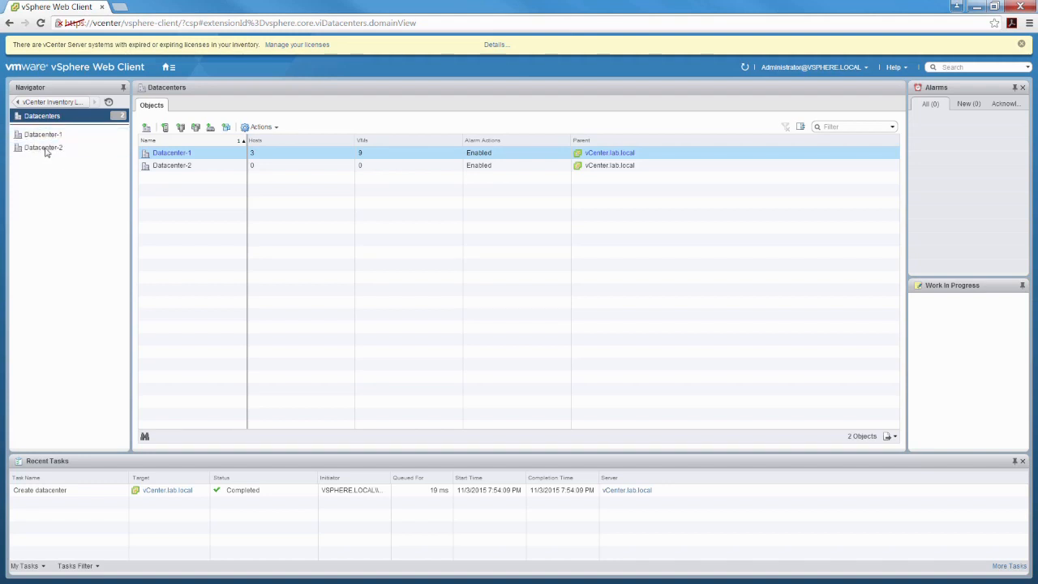
{"action": "left_click", "coordinate": [43, 148]}
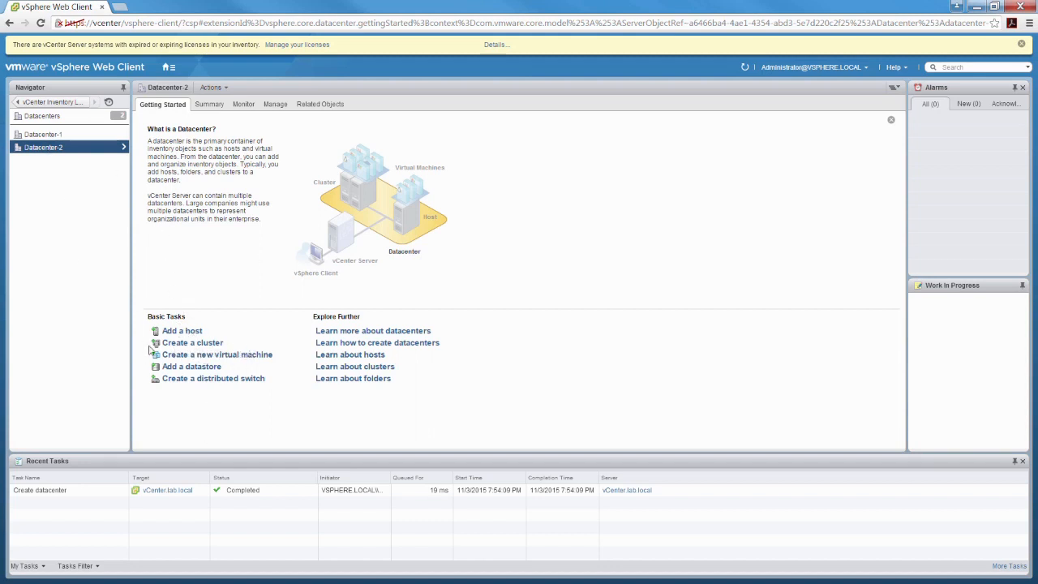
{"action": "left_click", "coordinate": [45, 134]}
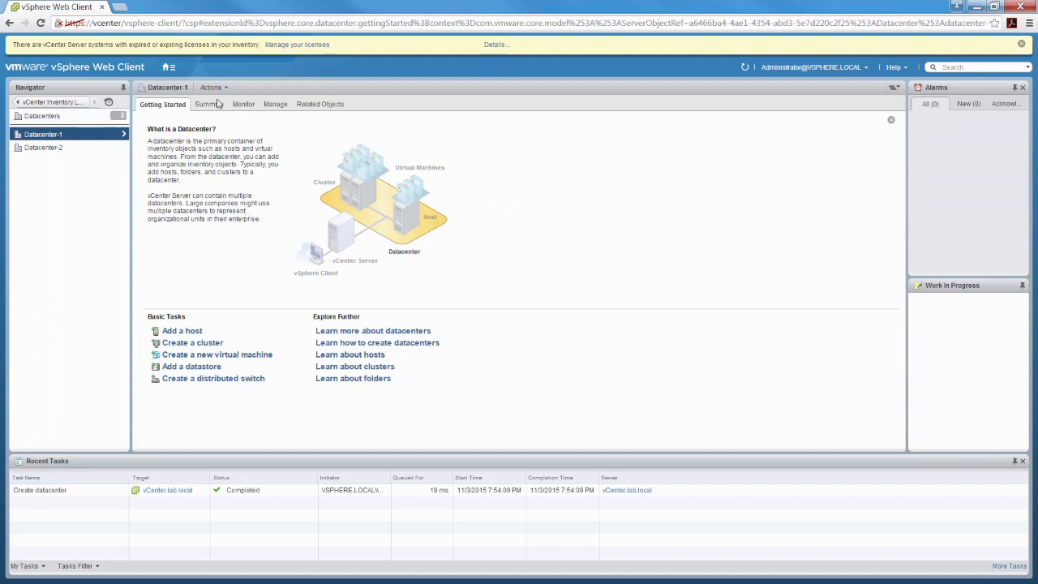
{"action": "left_click", "coordinate": [167, 67]}
{"action": "left_click", "coordinate": [182, 81]}
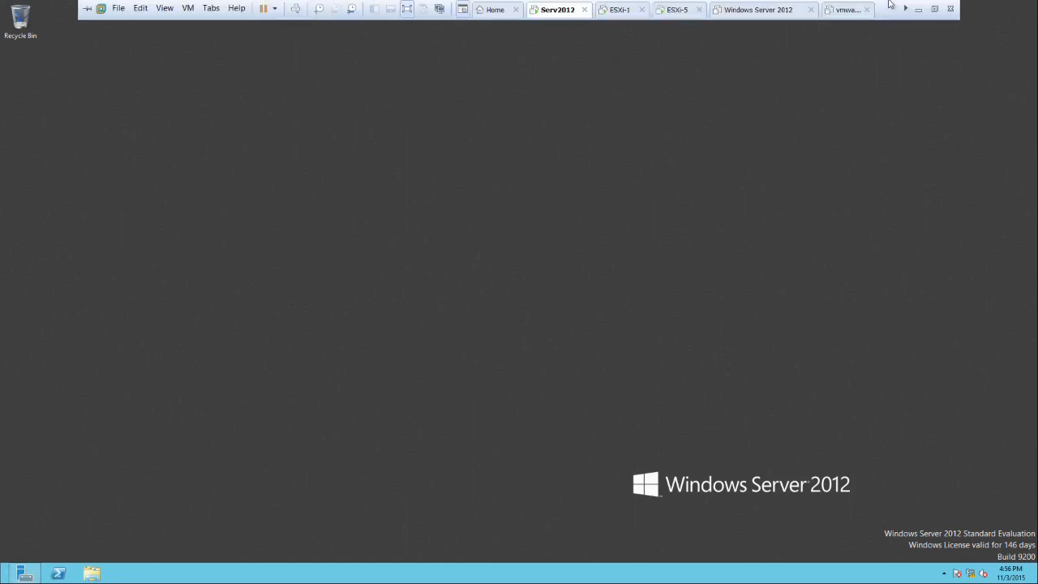
On the Serv2012 virtual machine, open DNS Manager from Server Manager, maximize it and show the records of the lab.local forward lookup zone
{"action": "left_click", "coordinate": [25, 574]}
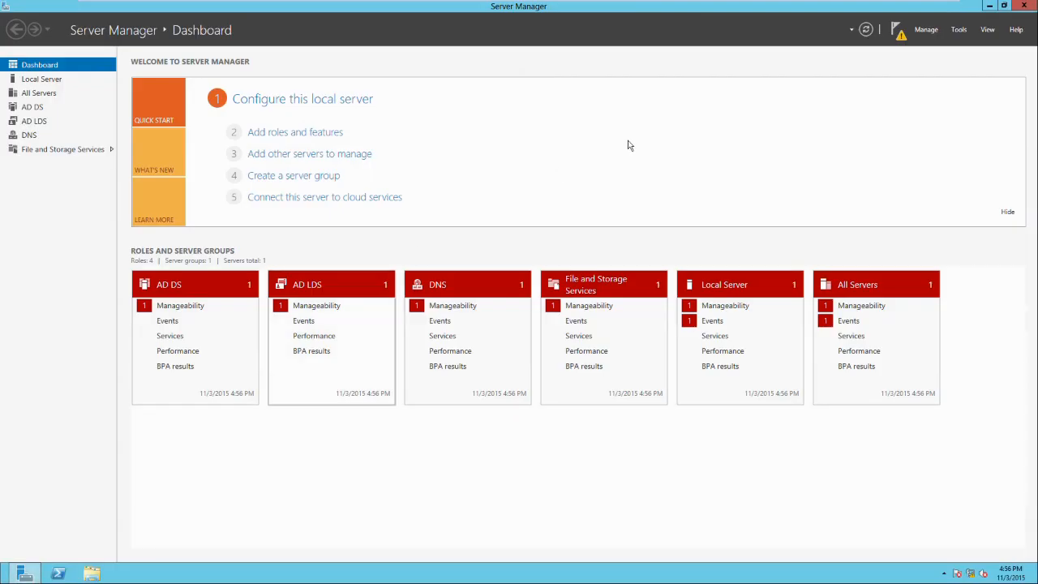
{"action": "left_click", "coordinate": [964, 33]}
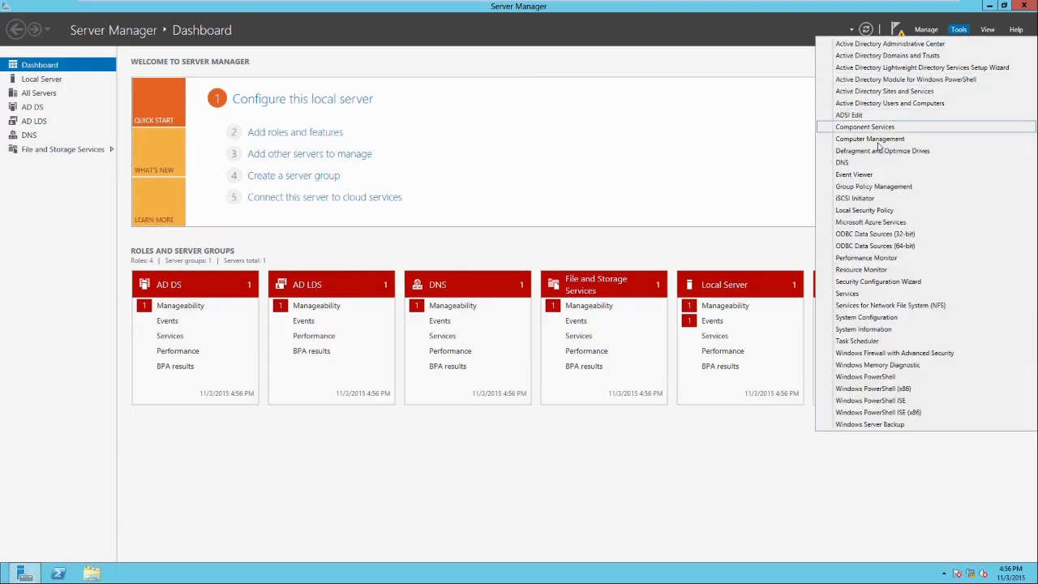
{"action": "left_click", "coordinate": [767, 163]}
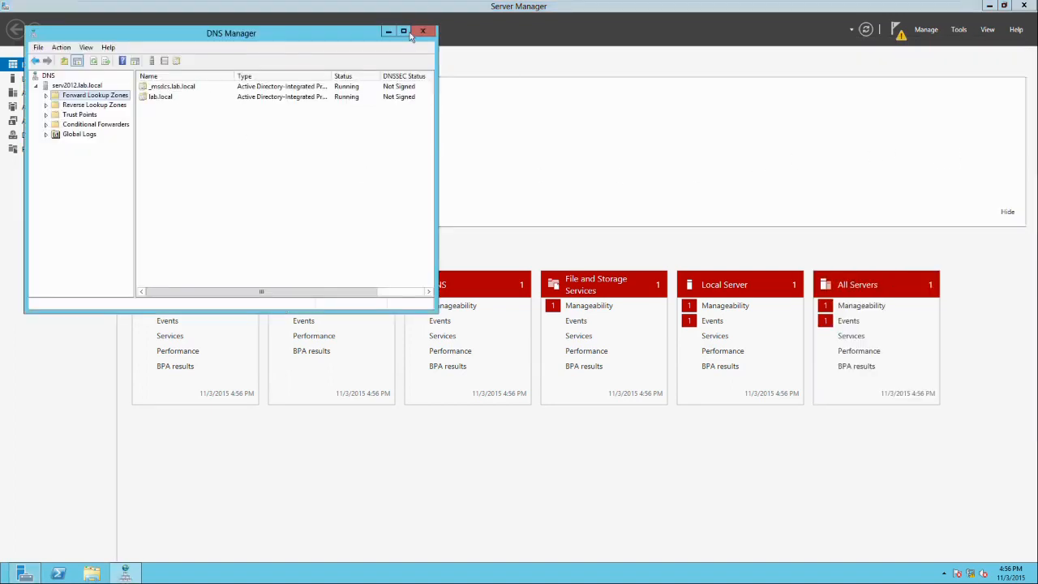
{"action": "left_click", "coordinate": [411, 31]}
{"action": "left_click", "coordinate": [236, 70]}
{"action": "double_click", "coordinate": [154, 69]}
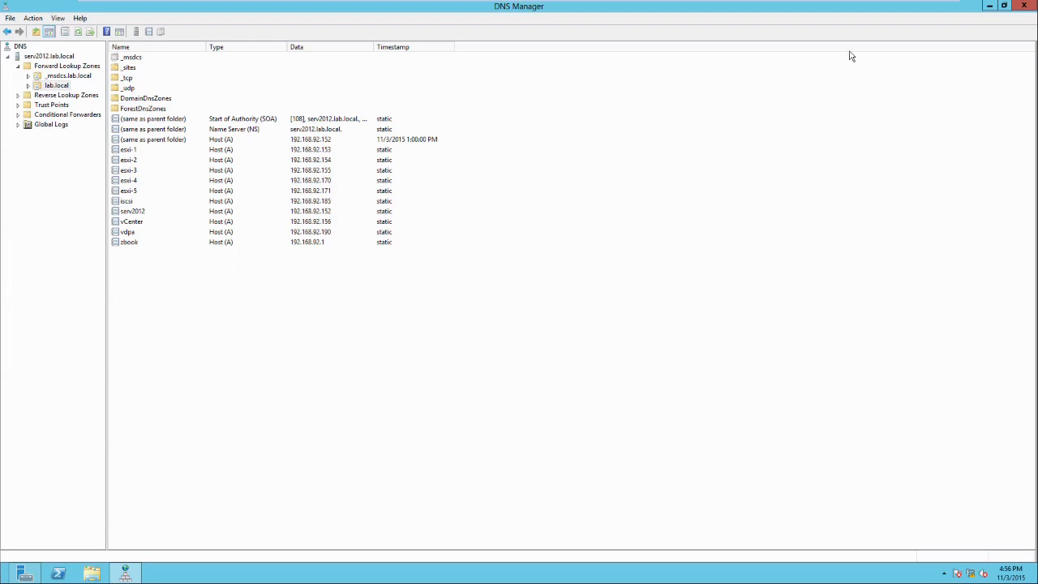
Check the ESXi host records in the lab.local zone, and minimize the virtual machine window to return to the vSphere Web Client
{"action": "left_click", "coordinate": [134, 150]}
{"action": "left_click", "coordinate": [711, 291]}
{"action": "mouse_move", "coordinate": [862, 2]}
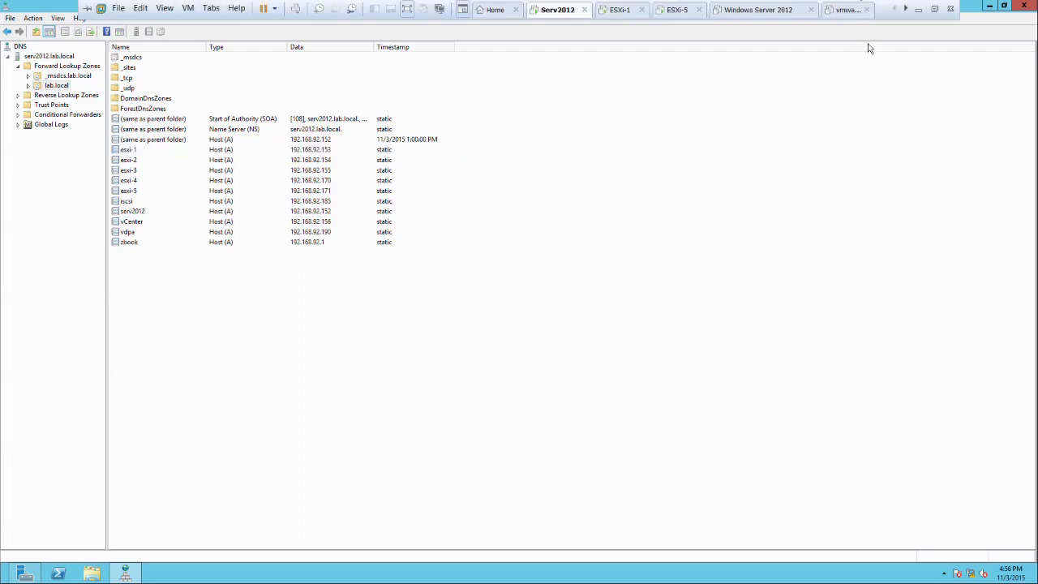
{"action": "left_click", "coordinate": [920, 10]}
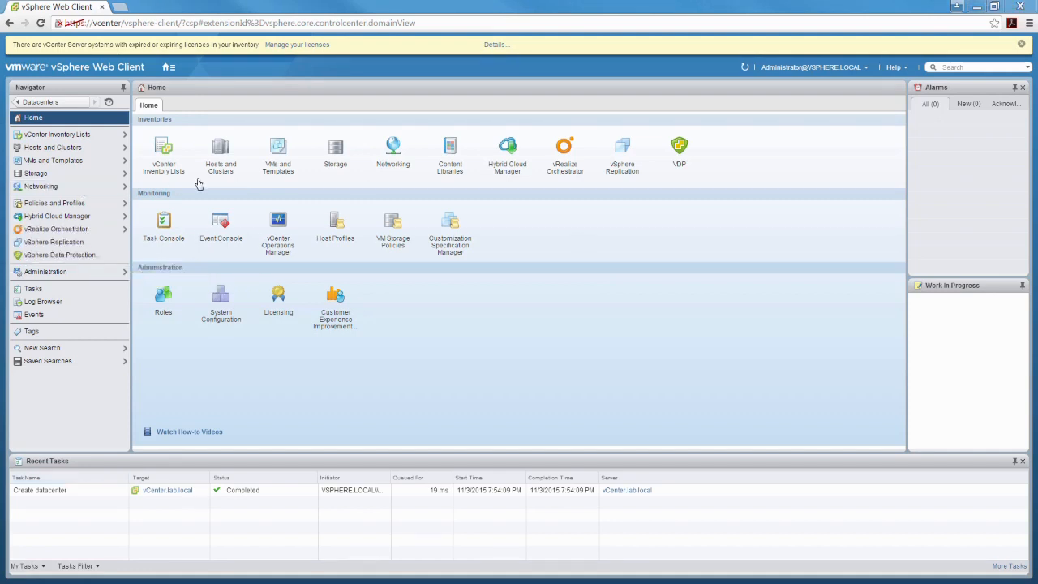
Open Datacenter-1 from the Datacenters inventory list and look through its available actions and management view
{"action": "left_click", "coordinate": [73, 174]}
{"action": "left_click", "coordinate": [73, 135]}
{"action": "left_click", "coordinate": [51, 221]}
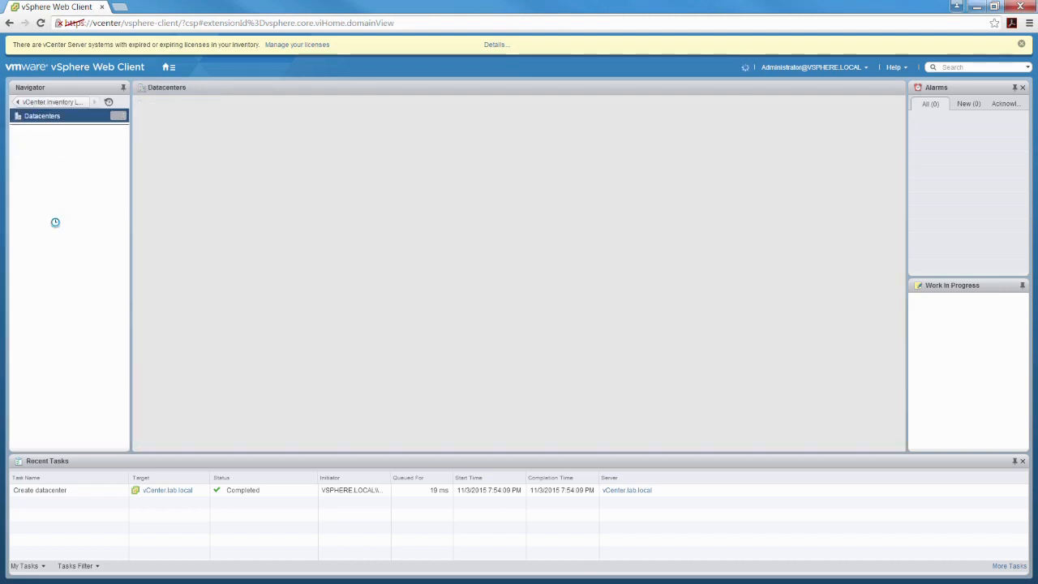
{"action": "left_click", "coordinate": [48, 137]}
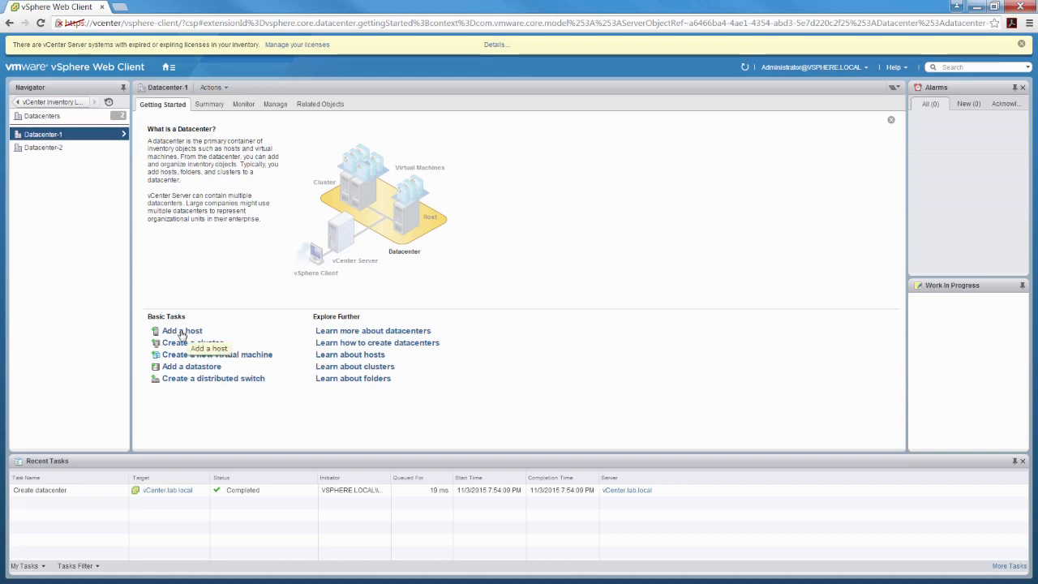
{"action": "right_click", "coordinate": [62, 136]}
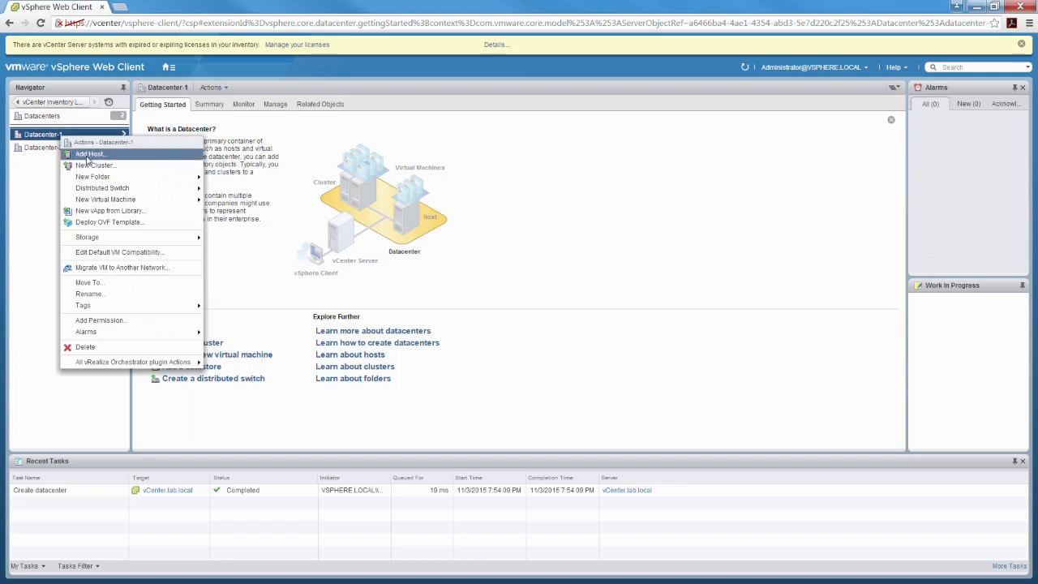
{"action": "left_click", "coordinate": [264, 437]}
{"action": "left_click", "coordinate": [275, 104]}
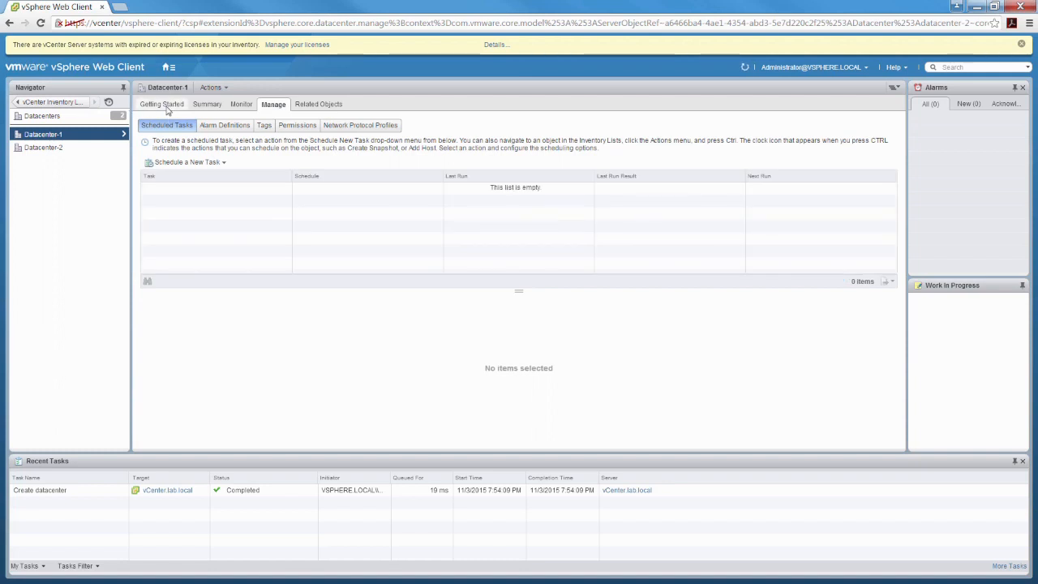
{"action": "right_click", "coordinate": [56, 135]}
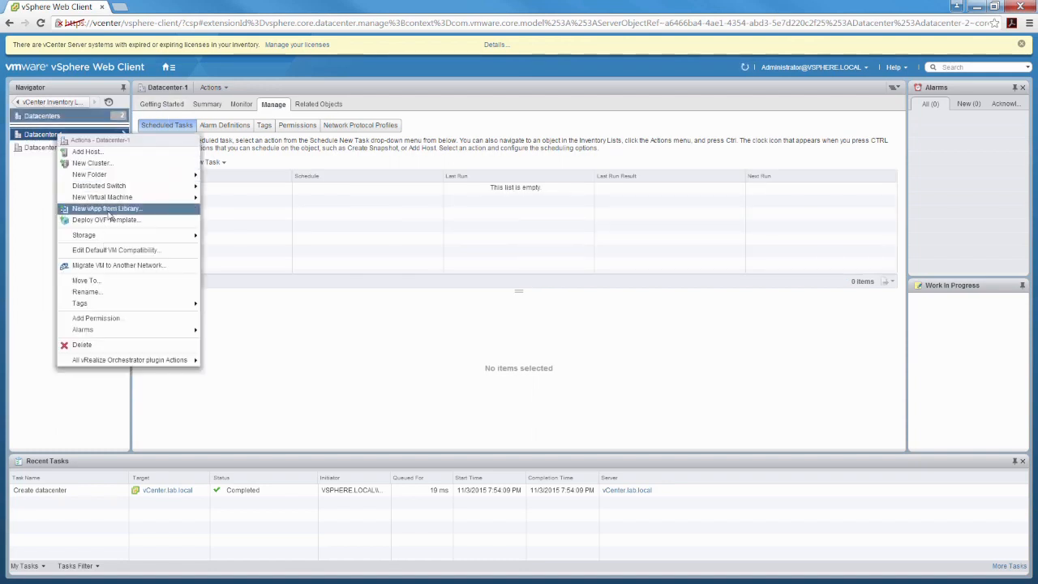
{"action": "left_click", "coordinate": [89, 151]}
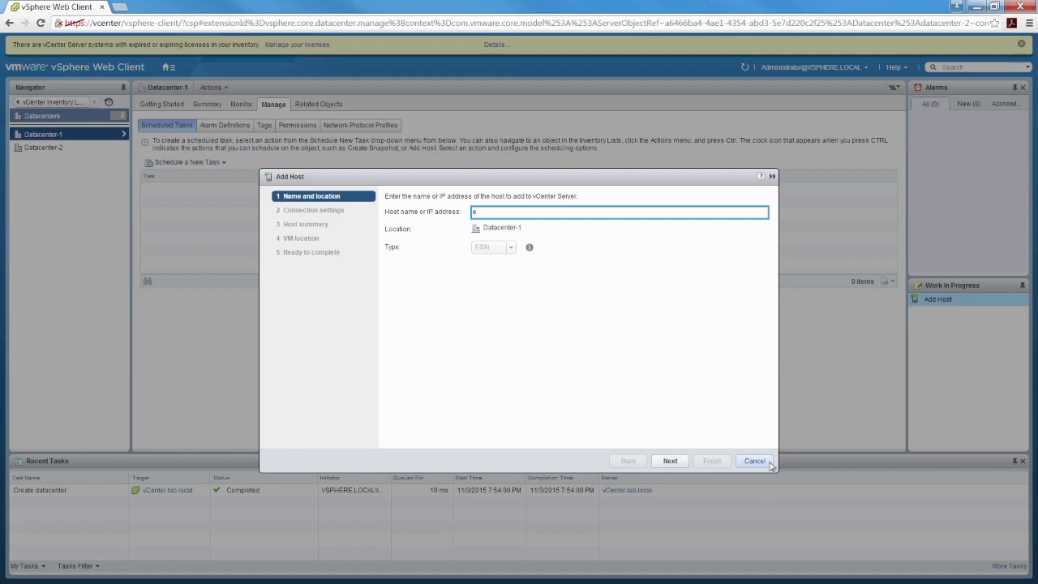
{"action": "left_click", "coordinate": [770, 462]}
Go to the Hosts and Clusters inventory and expand vCenter.lab.local, Datacenter-1 and Cluster-1 in its tree
{"action": "left_click", "coordinate": [168, 67]}
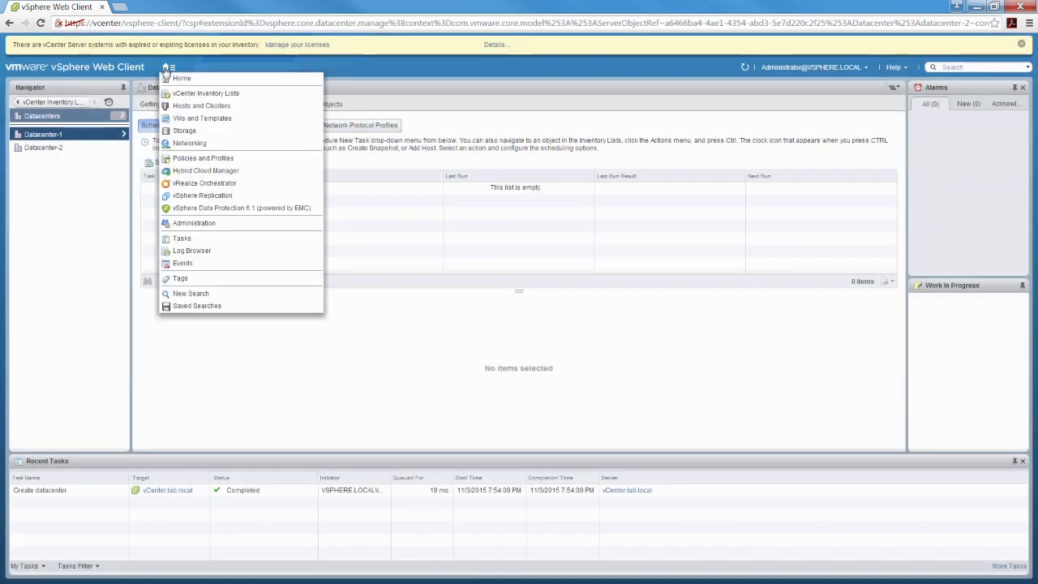
{"action": "left_click", "coordinate": [180, 79]}
{"action": "left_click", "coordinate": [53, 147]}
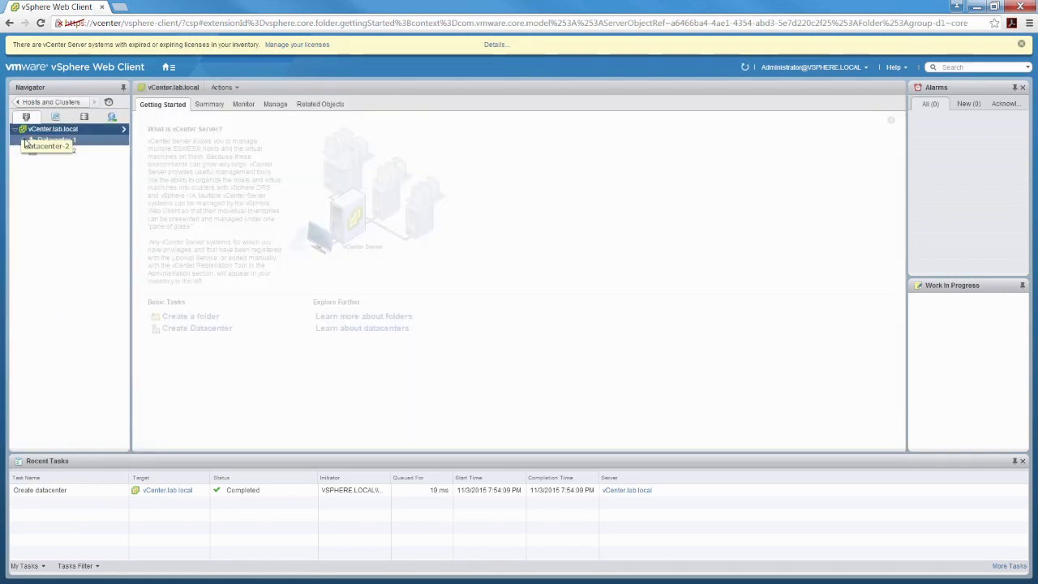
{"action": "left_click", "coordinate": [25, 141]}
{"action": "left_click", "coordinate": [33, 151]}
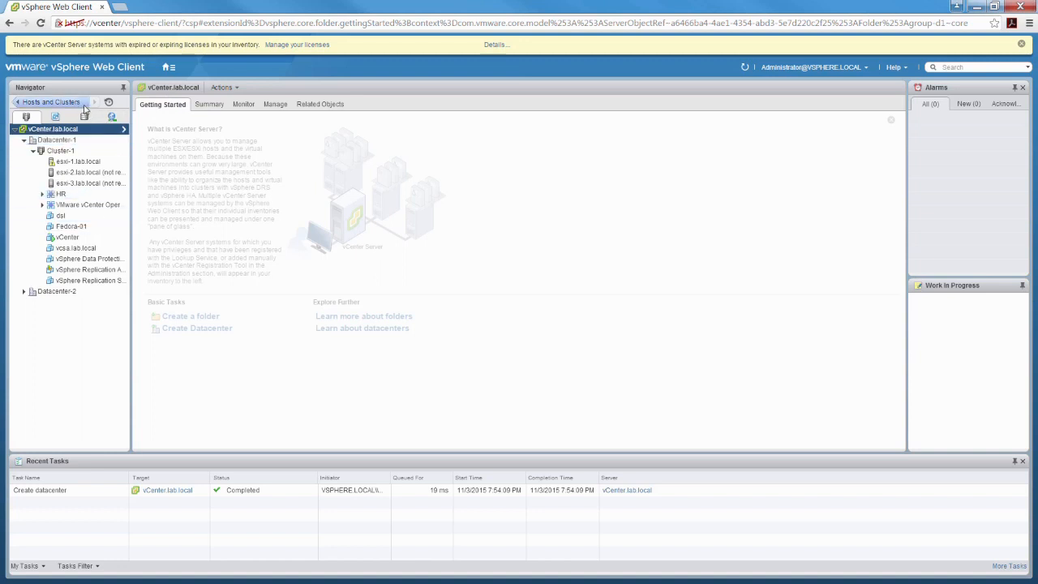
{"action": "left_click", "coordinate": [58, 104]}
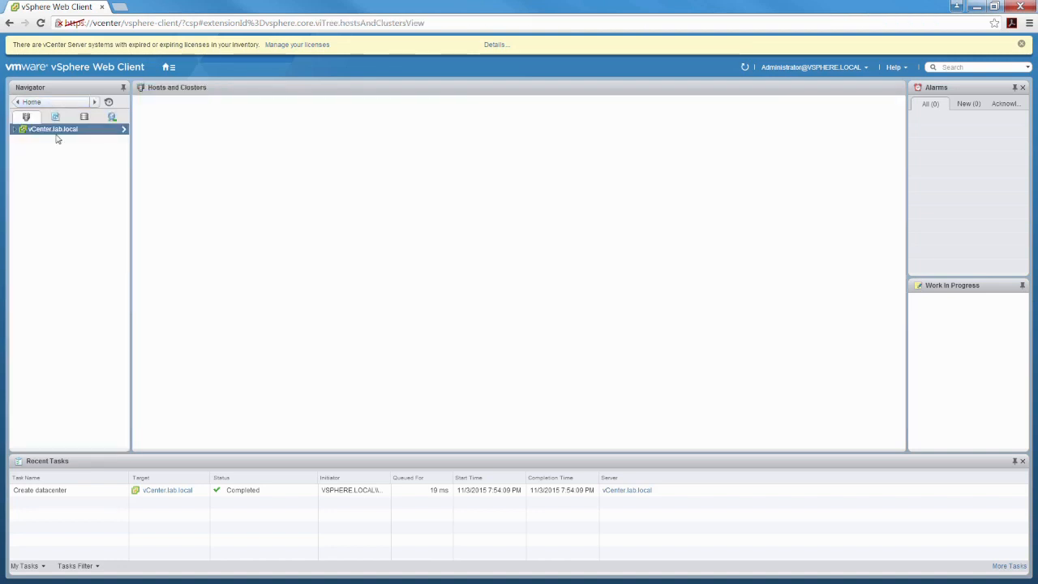
{"action": "left_click", "coordinate": [14, 129]}
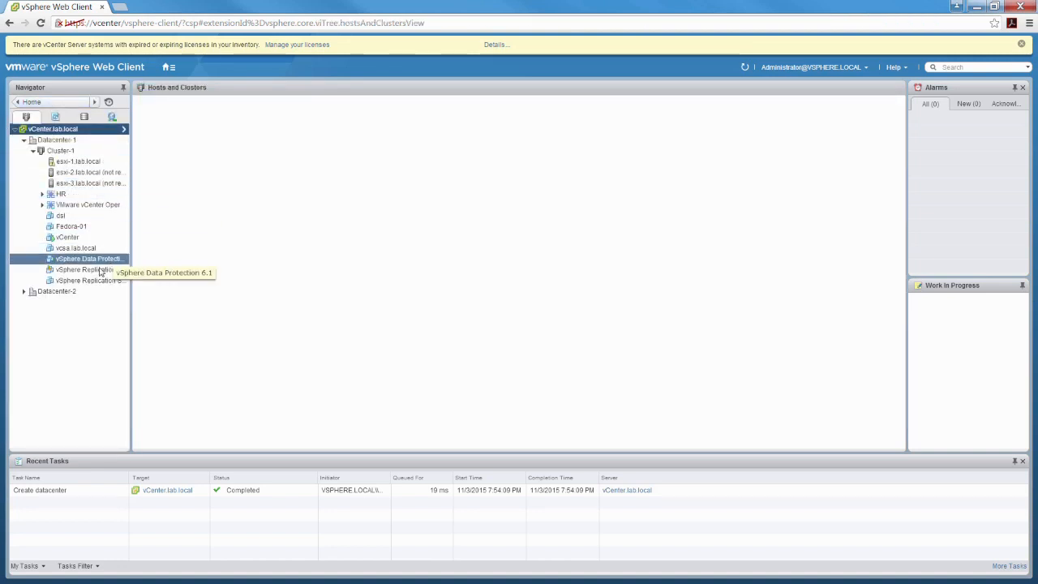
Start adding the host esxi-5 to Datacenter-1, and submit the user name root with the host's account password
{"action": "right_click", "coordinate": [65, 140]}
{"action": "left_click", "coordinate": [113, 162]}
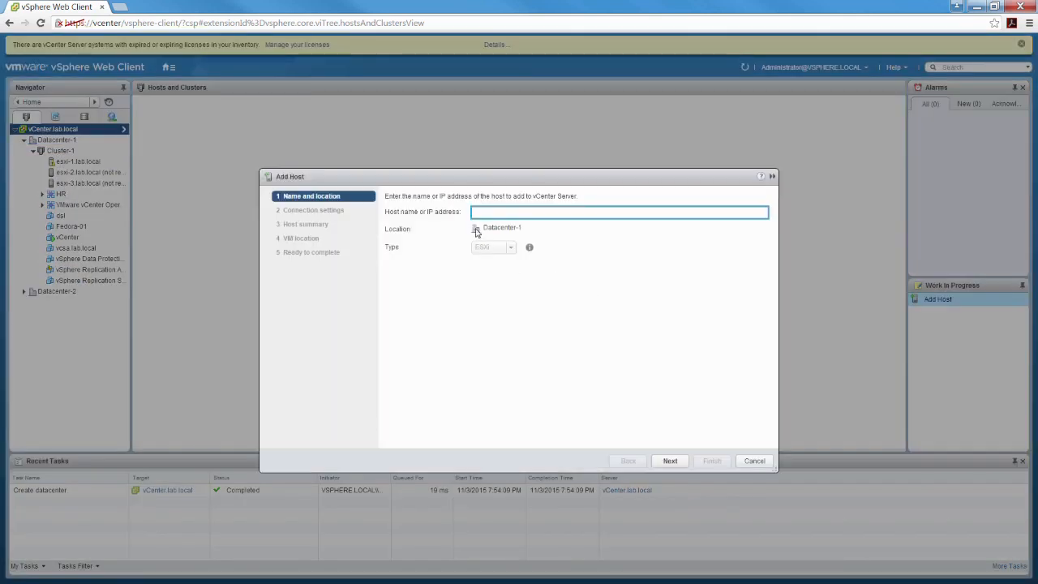
{"action": "type", "text": "esxi-5"}
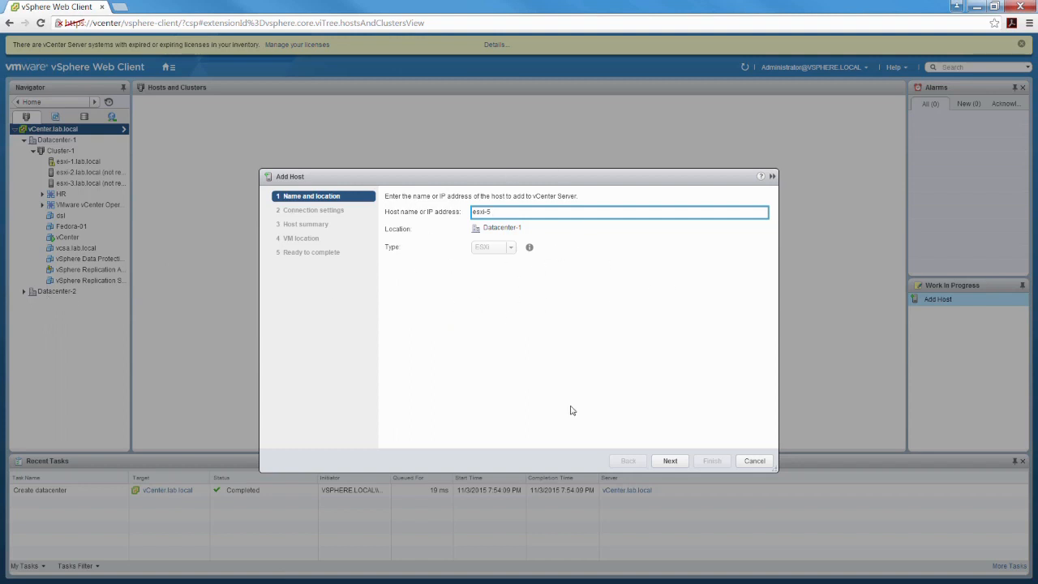
{"action": "left_click", "coordinate": [680, 461]}
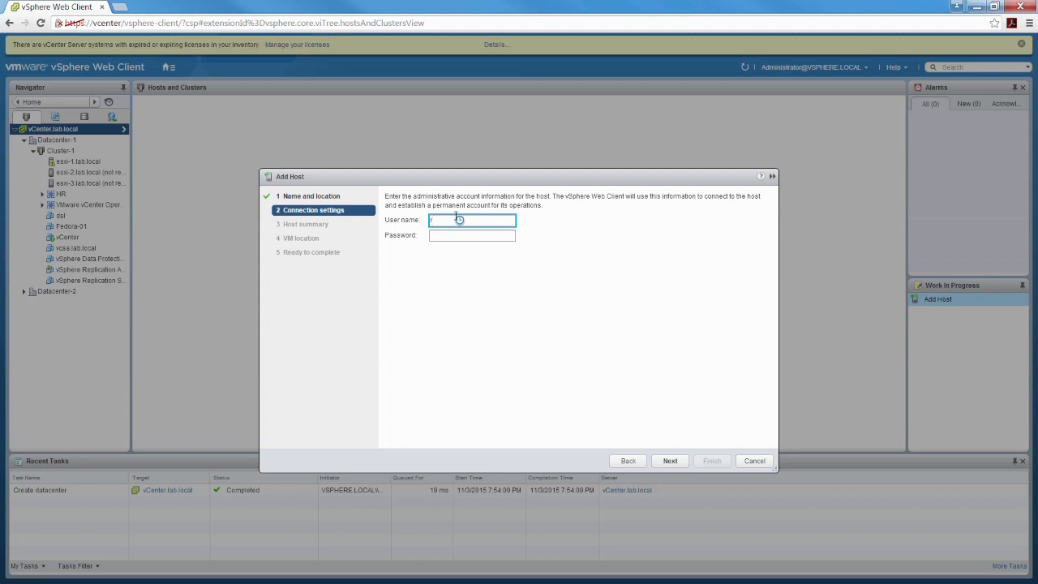
{"action": "key", "text": "Tab"}
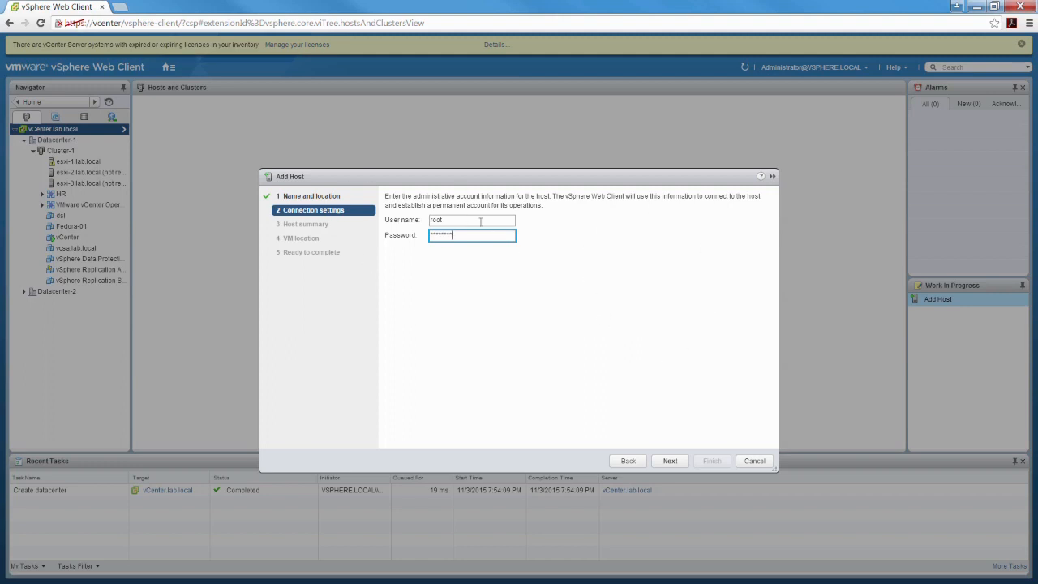
{"action": "left_click", "coordinate": [670, 460]}
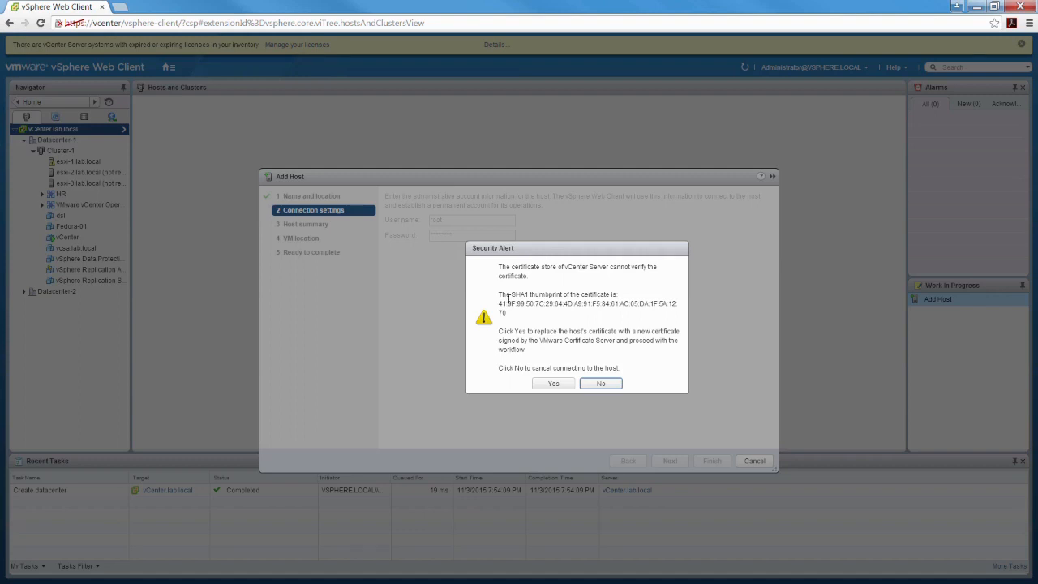
Examine the SHA1 thumbprint of the host's certificate in the security alert
{"action": "left_click_drag", "start_coordinate": [502, 303], "coordinate": [505, 305]}
{"action": "double_click", "coordinate": [511, 312]}
{"action": "left_click", "coordinate": [591, 307]}
{"action": "left_click_drag", "start_coordinate": [497, 294], "coordinate": [507, 305]}
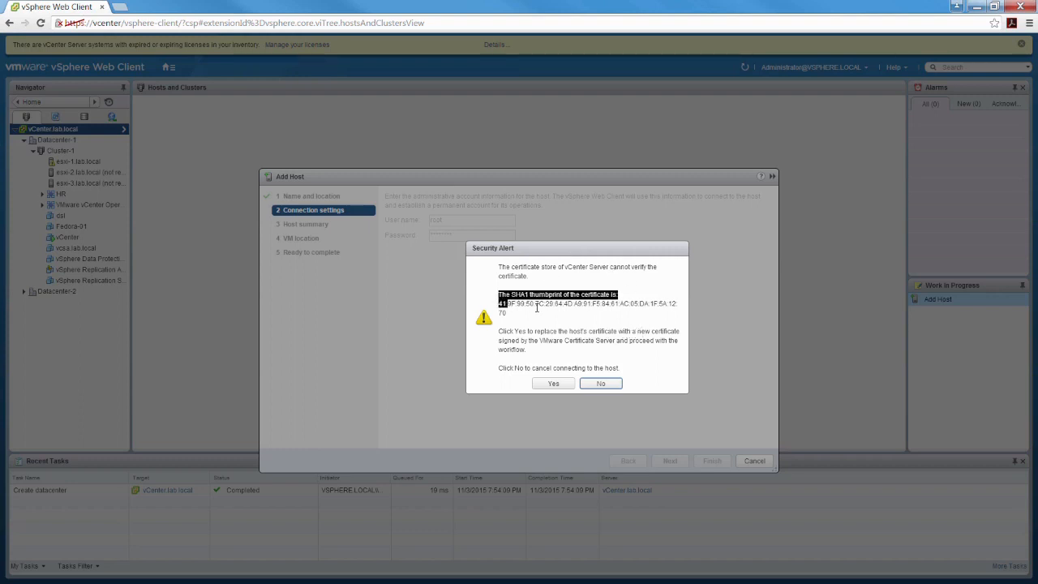
{"action": "left_click", "coordinate": [524, 320]}
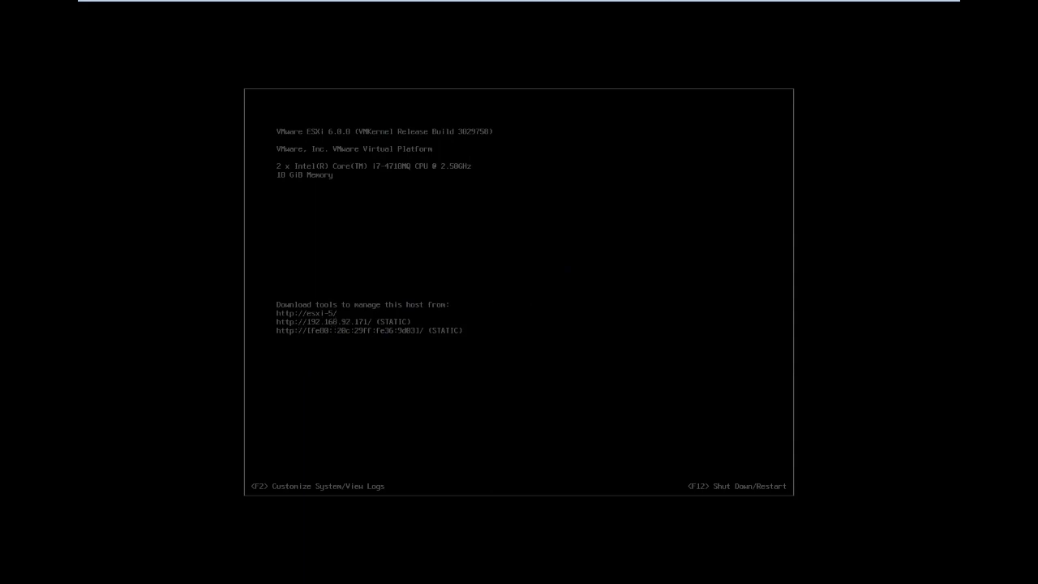
Log in to the esxi-5 host console's system customization as root with the account password
{"action": "key", "text": "F2"}
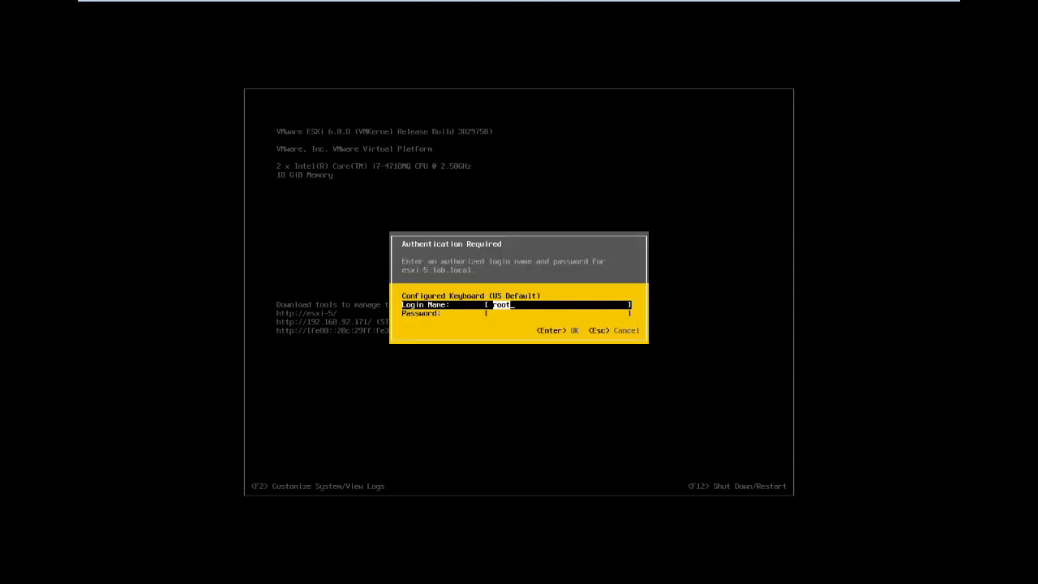
{"action": "key", "text": "Tab"}
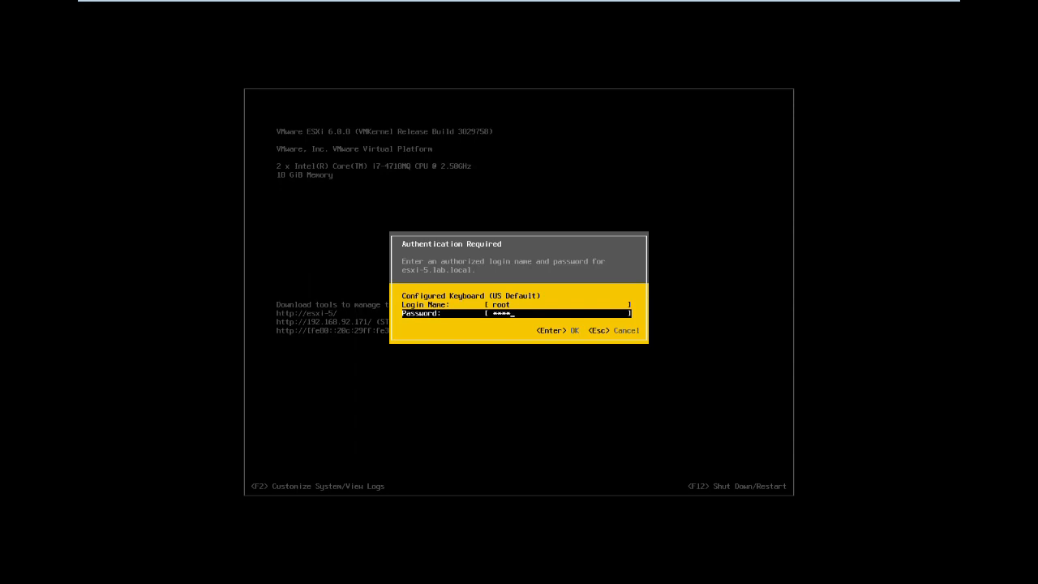
{"action": "key", "text": "Return"}
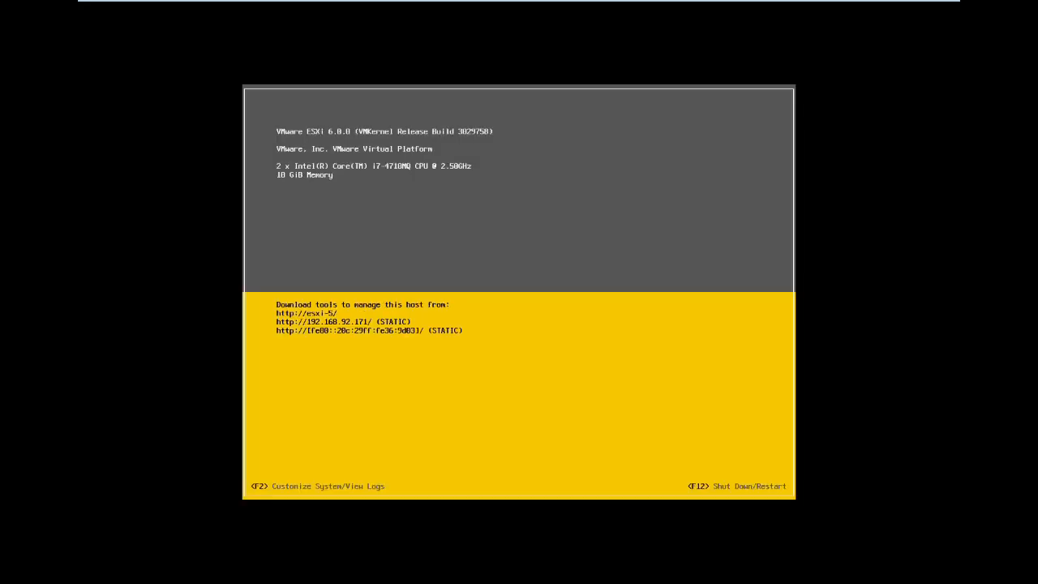
View the host's support information and check its SHA1 SSL thumbprint against the certificate alert
{"action": "key", "text": "Down"}
{"action": "key", "text": "Down"}
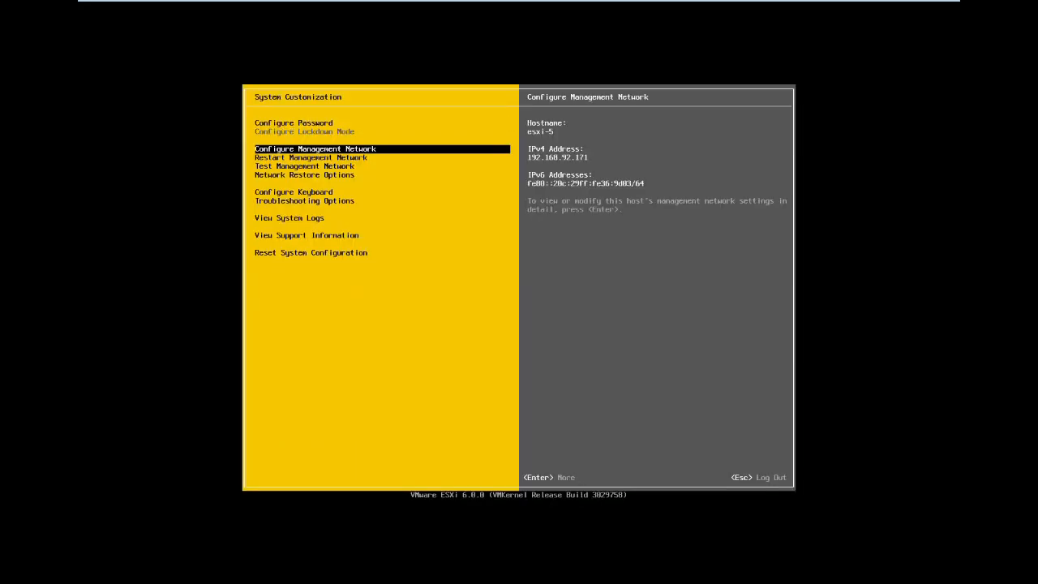
{"action": "key", "text": "Down"}
{"action": "key", "text": "Down"}
{"action": "key", "text": "Down"}
{"action": "key", "text": "Down"}
{"action": "key", "text": "Down"}
{"action": "key", "text": "Down"}
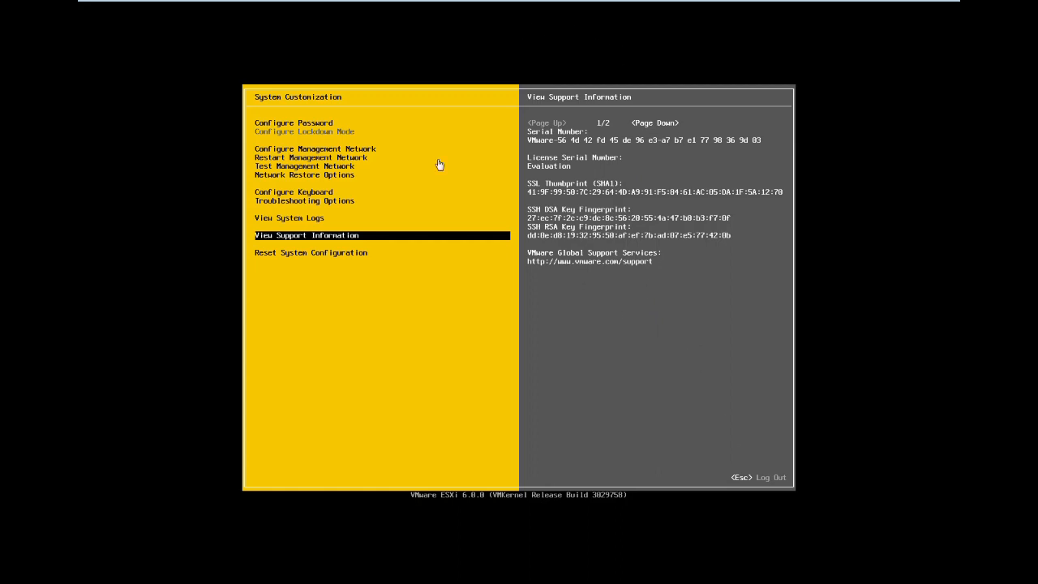
Switch back to the vSphere Web Client and accept replacing the host's certificate in the security alert
{"action": "mouse_move", "coordinate": [590, 2]}
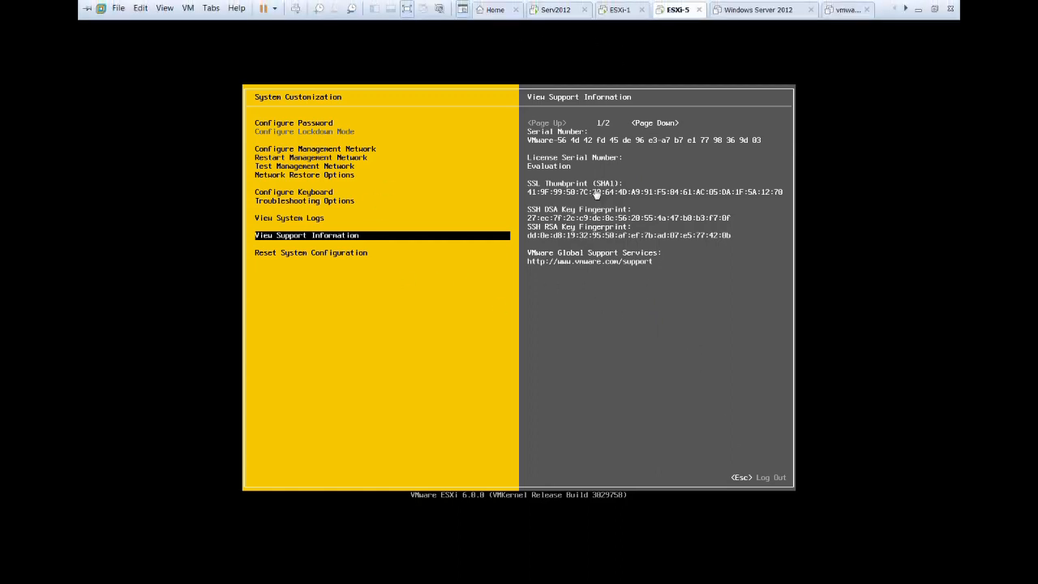
{"action": "left_click", "coordinate": [919, 9]}
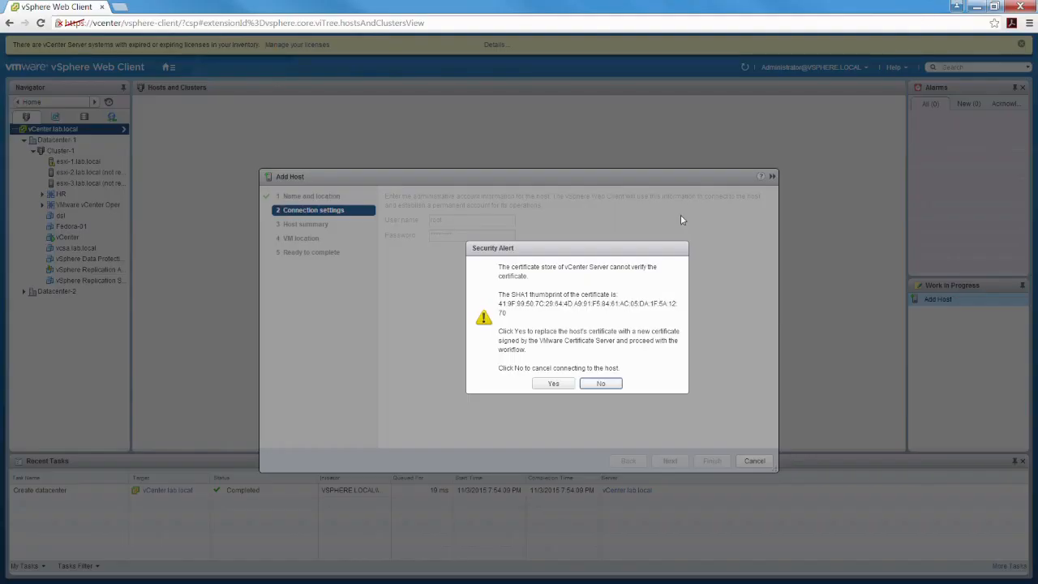
{"action": "left_click", "coordinate": [552, 384]}
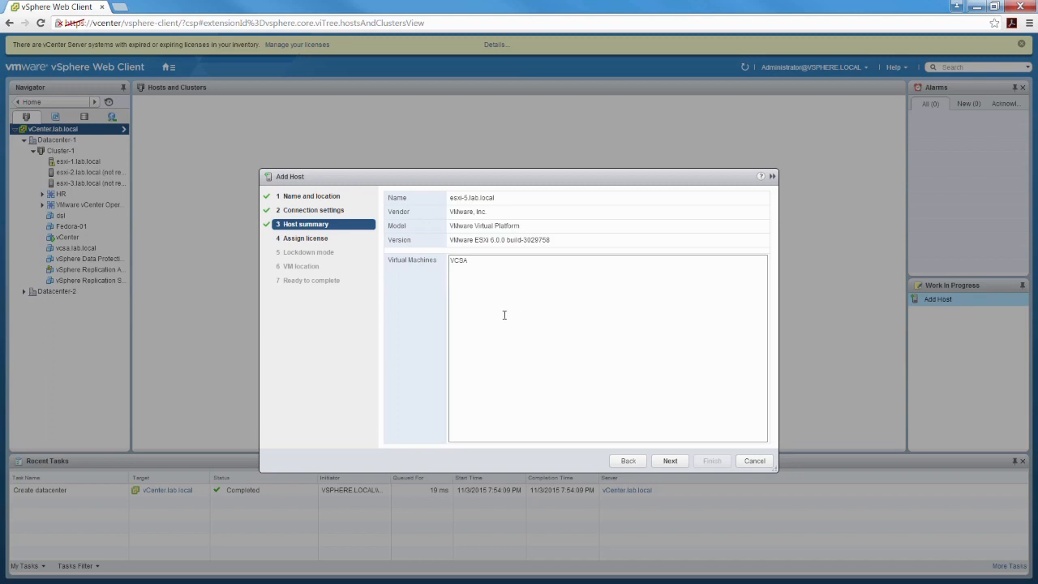
Review the virtual machines, model and version in the host summary and proceed to the license assignment
{"action": "left_click_drag", "start_coordinate": [469, 261], "coordinate": [447, 260]}
{"action": "left_click", "coordinate": [531, 277]}
{"action": "left_click", "coordinate": [502, 290]}
{"action": "left_click_drag", "start_coordinate": [458, 228], "coordinate": [527, 232]}
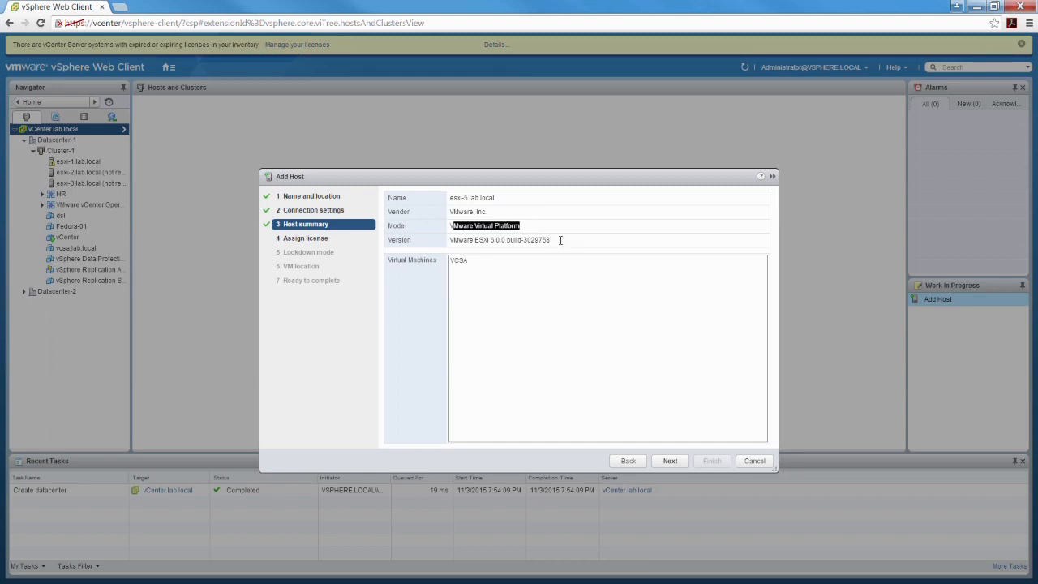
{"action": "left_click_drag", "start_coordinate": [544, 243], "coordinate": [456, 240]}
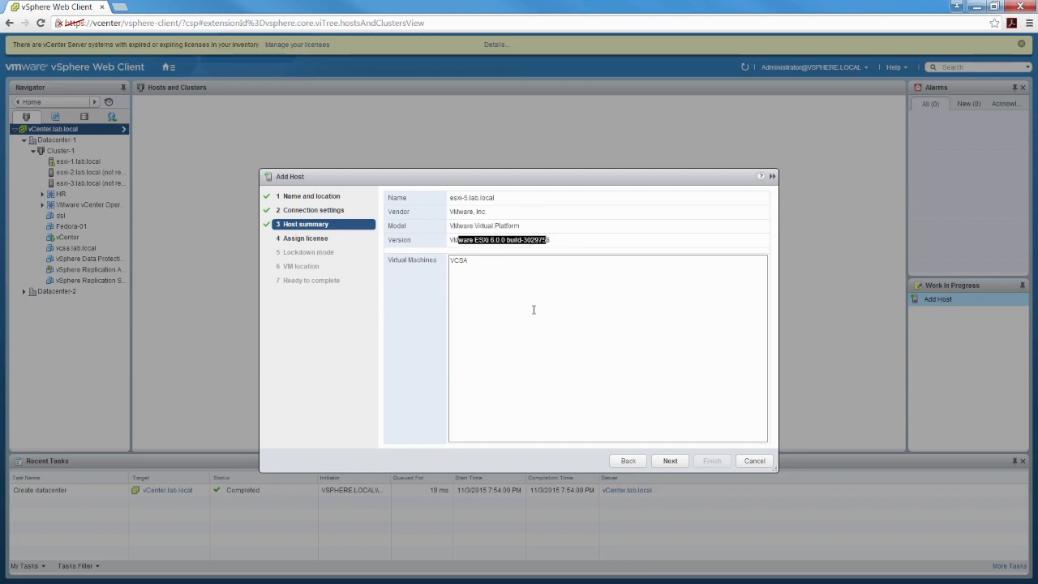
{"action": "left_click", "coordinate": [533, 310]}
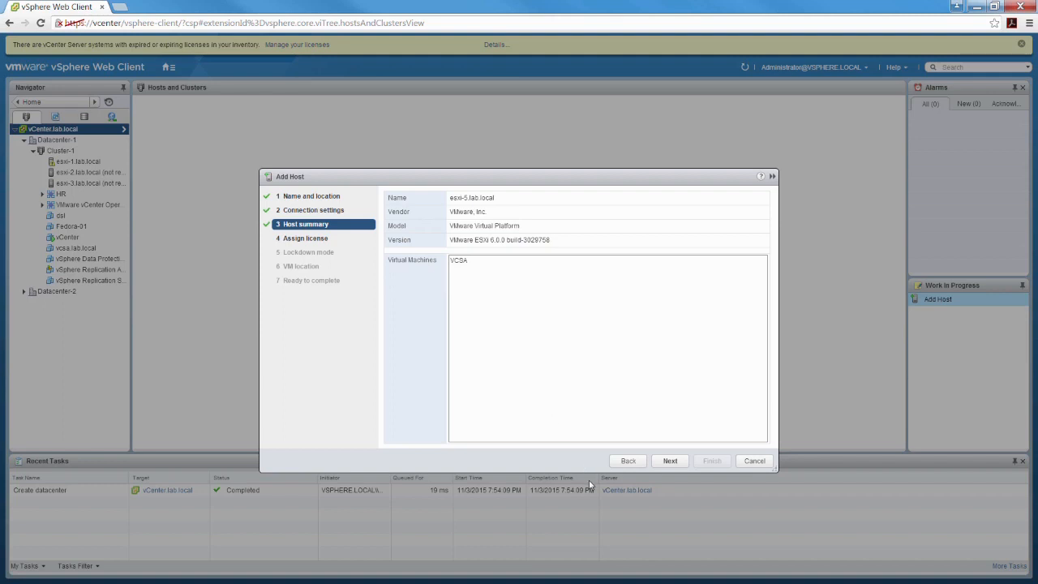
{"action": "left_click", "coordinate": [670, 462]}
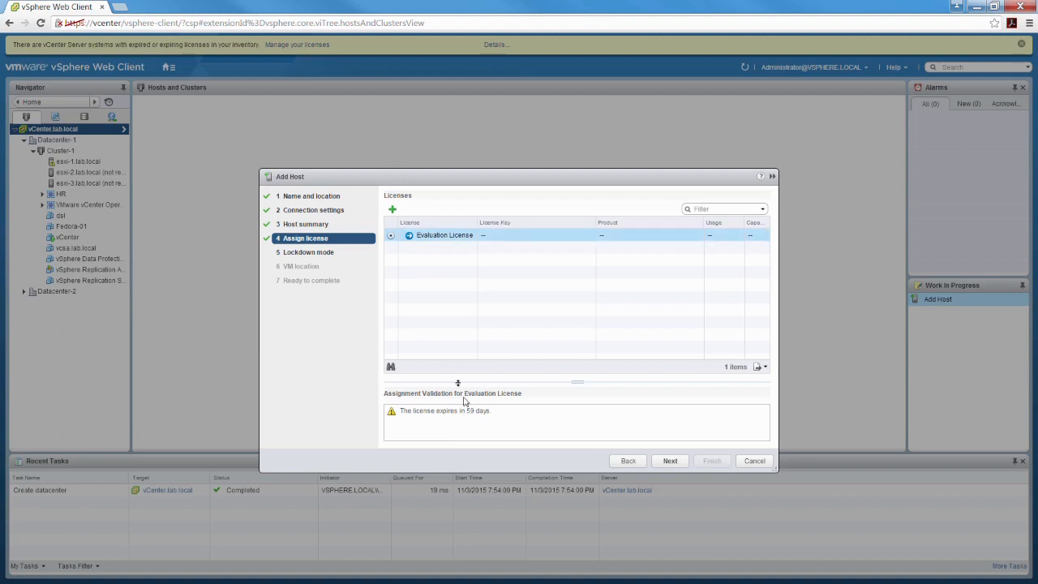
{"action": "left_click", "coordinate": [394, 210]}
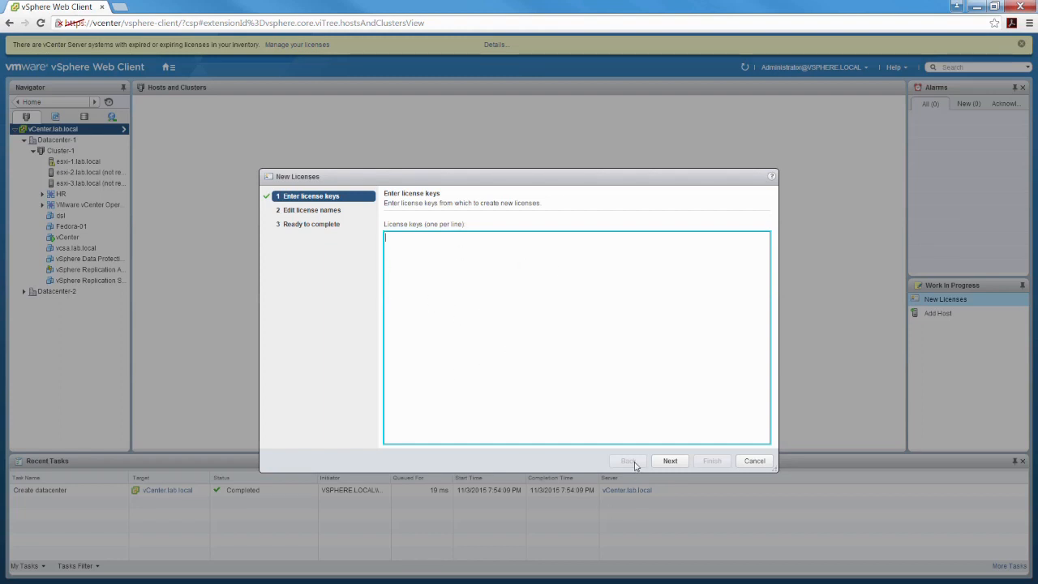
{"action": "left_click", "coordinate": [751, 463]}
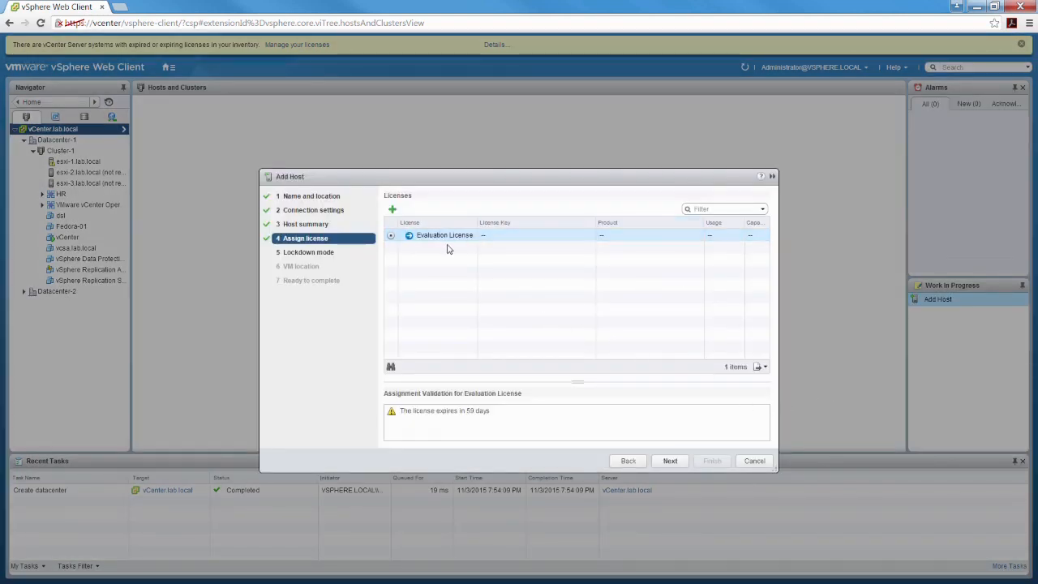
{"action": "left_click", "coordinate": [392, 209]}
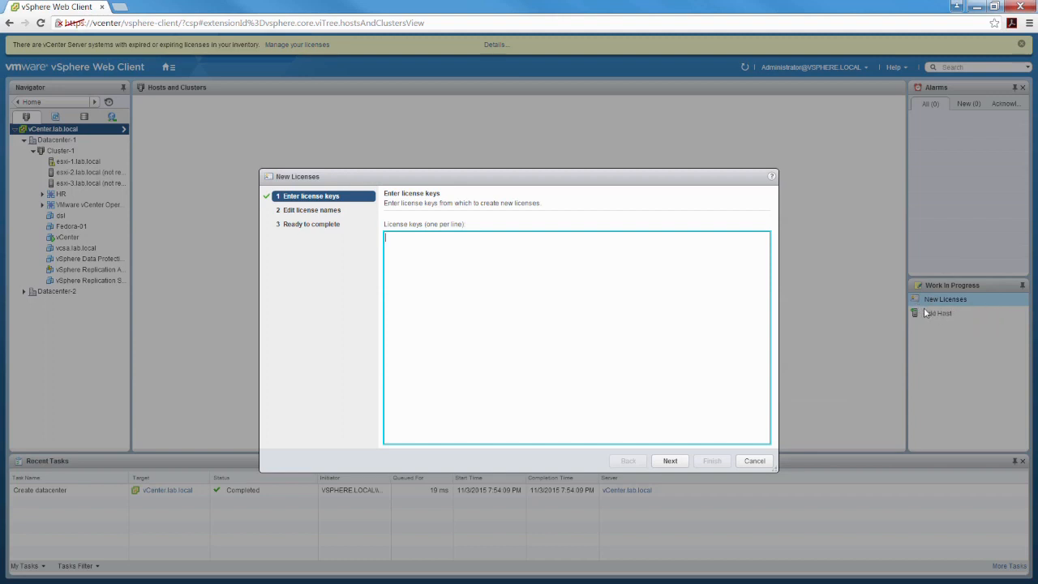
{"action": "left_click", "coordinate": [754, 463]}
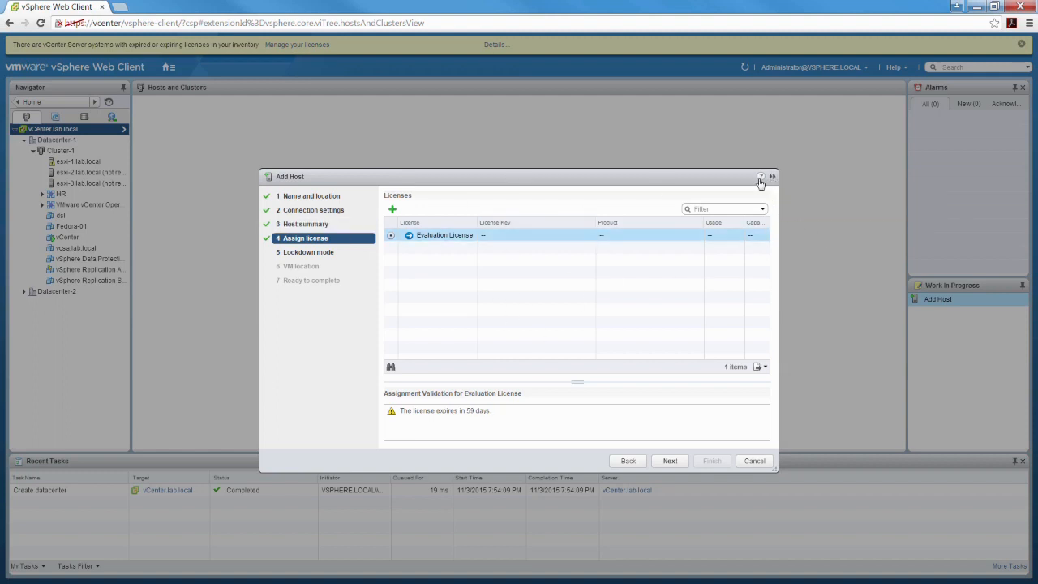
{"action": "left_click", "coordinate": [773, 177]}
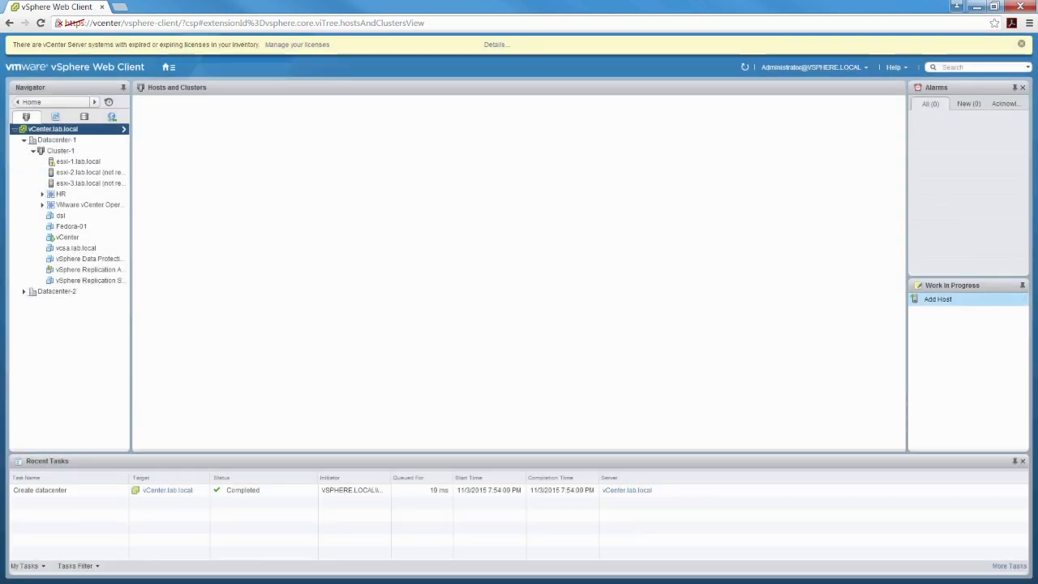
{"action": "left_click", "coordinate": [938, 299]}
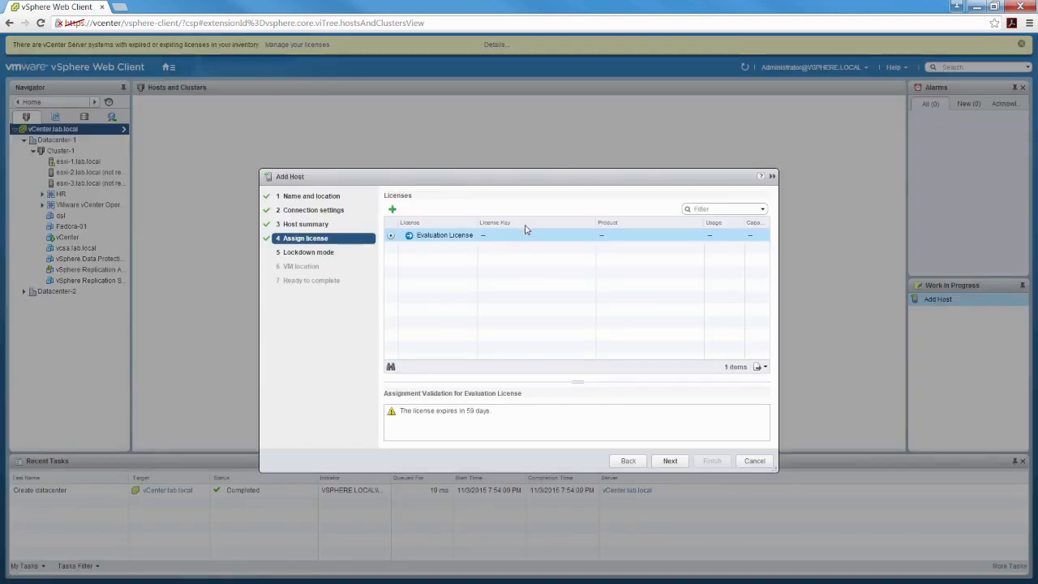
Finish adding the host with the Evaluation License, lockdown mode Disabled and Datacenter-1 as the VM location
{"action": "left_click", "coordinate": [673, 462]}
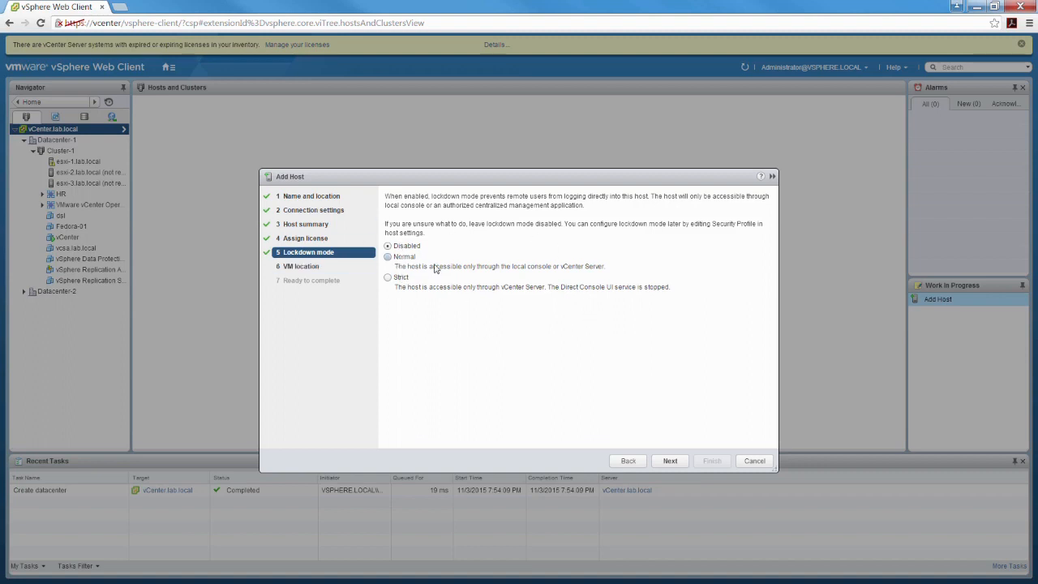
{"action": "left_click", "coordinate": [670, 461]}
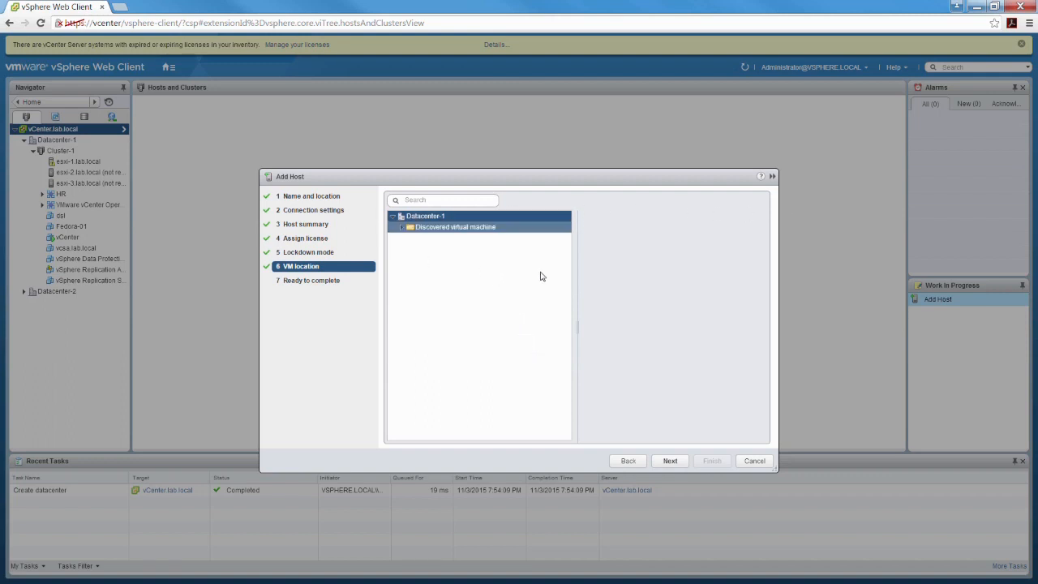
{"action": "left_click", "coordinate": [672, 462]}
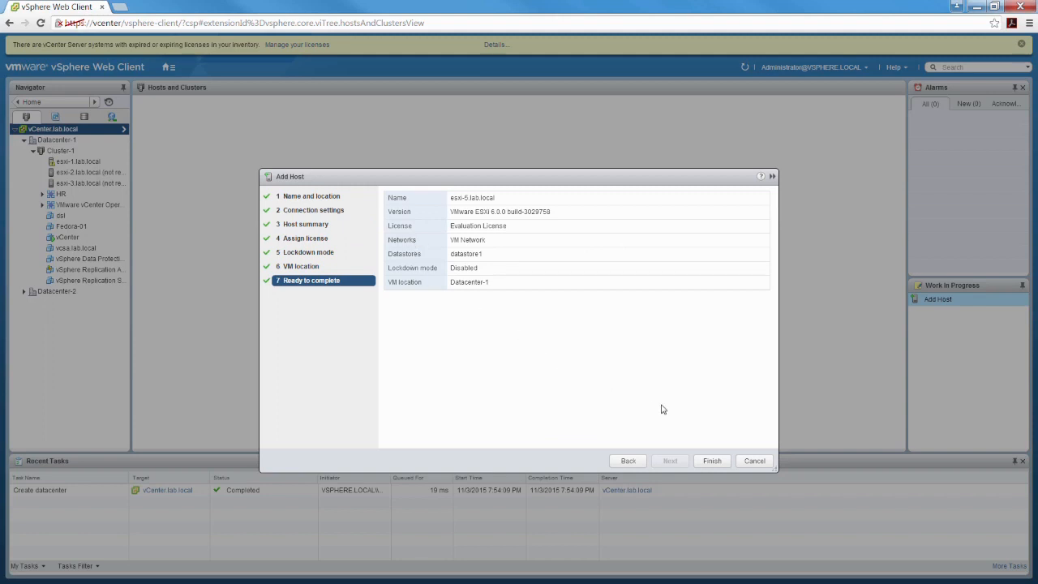
{"action": "left_click", "coordinate": [712, 460]}
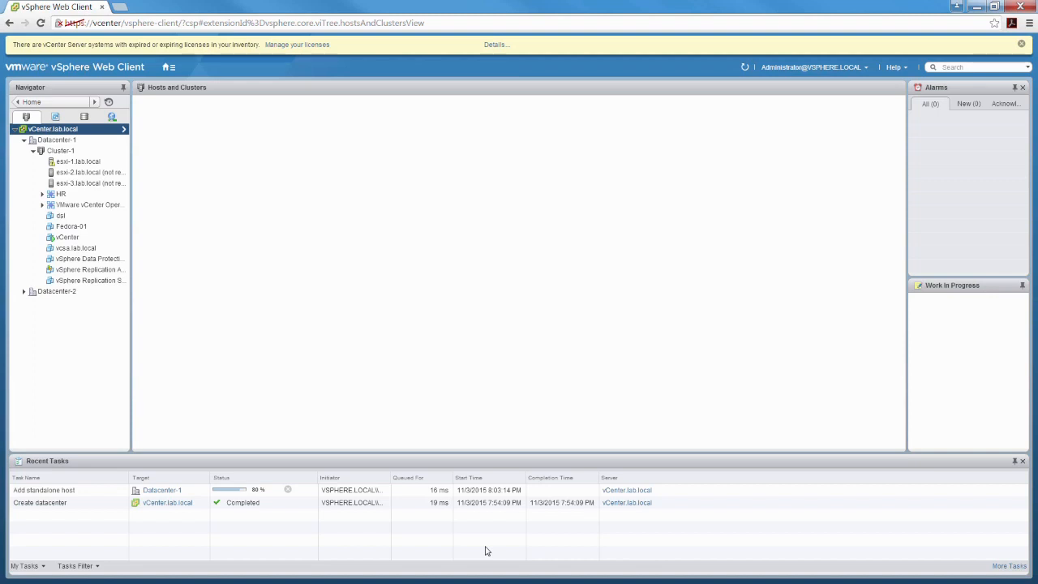
Refresh the inventory, then select esxi-5.lab.local under Datacenter-1 and expand it to view its virtual machines
{"action": "left_click", "coordinate": [746, 68]}
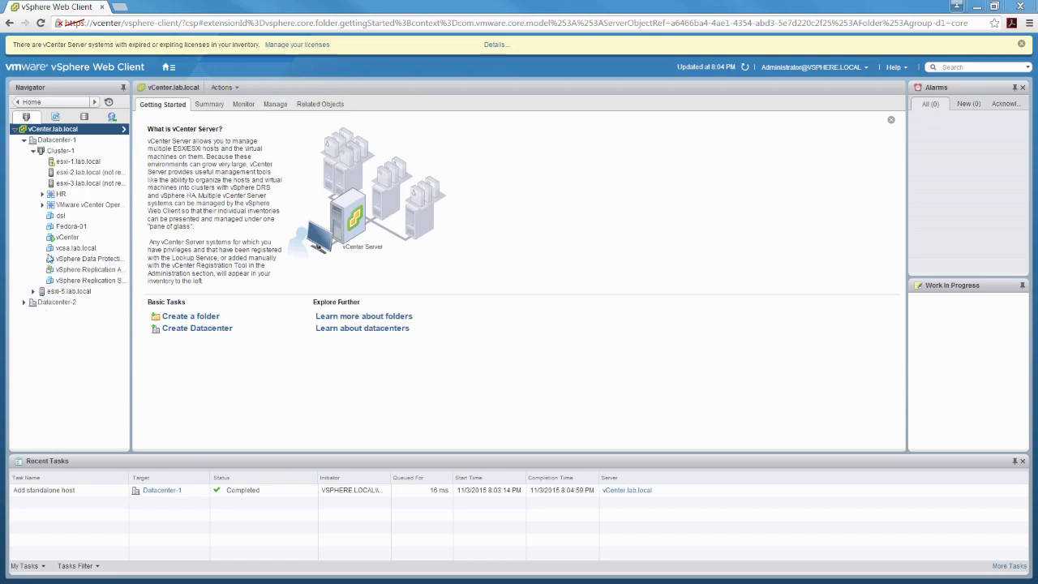
{"action": "left_click", "coordinate": [69, 291]}
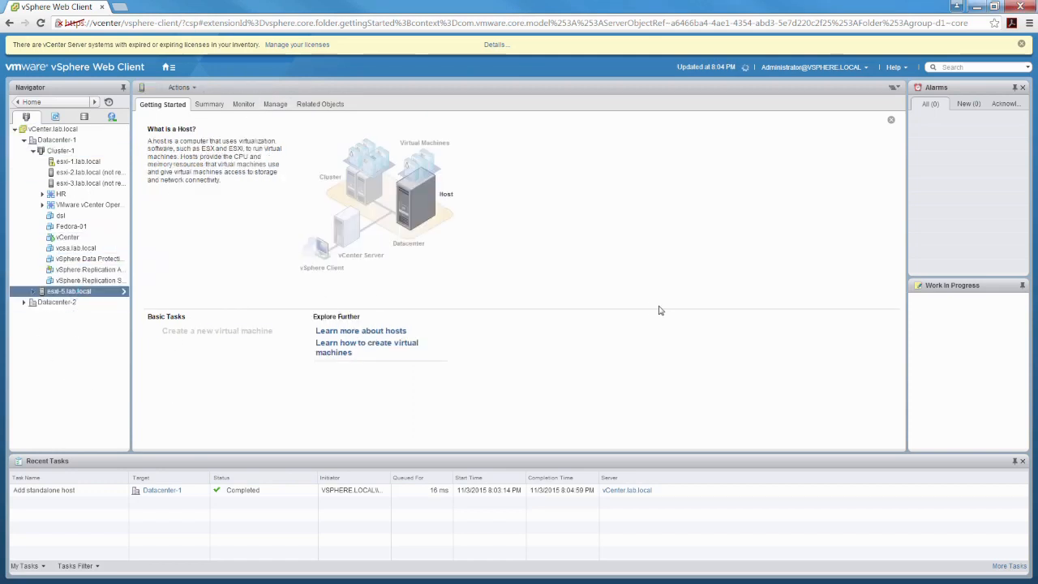
{"action": "left_click", "coordinate": [32, 291]}
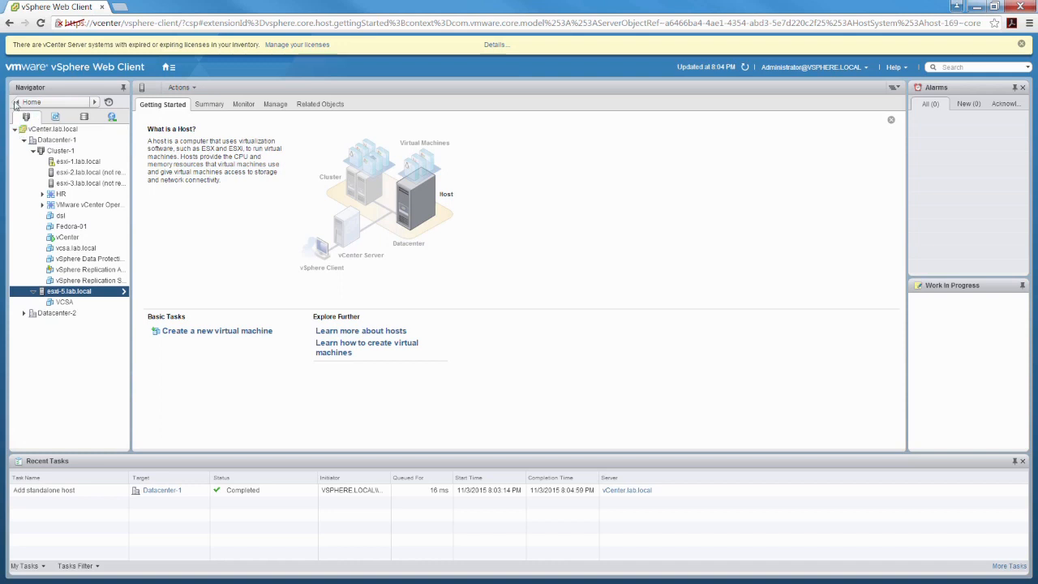
Expand Datacenter-1 in the VMs and Templates inventory and in the Storage inventory to view its contents
{"action": "left_click", "coordinate": [55, 118]}
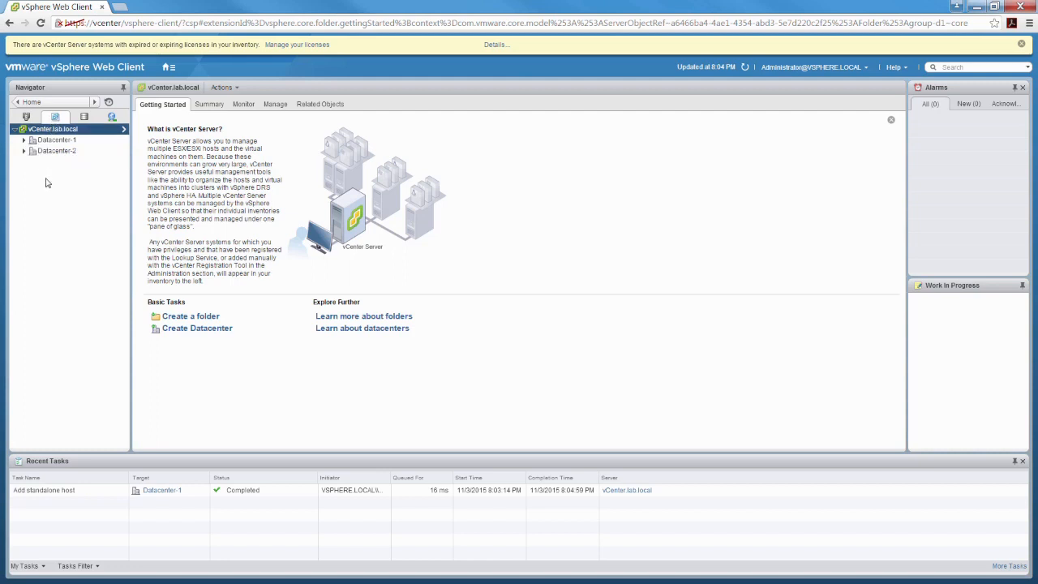
{"action": "left_click", "coordinate": [25, 140]}
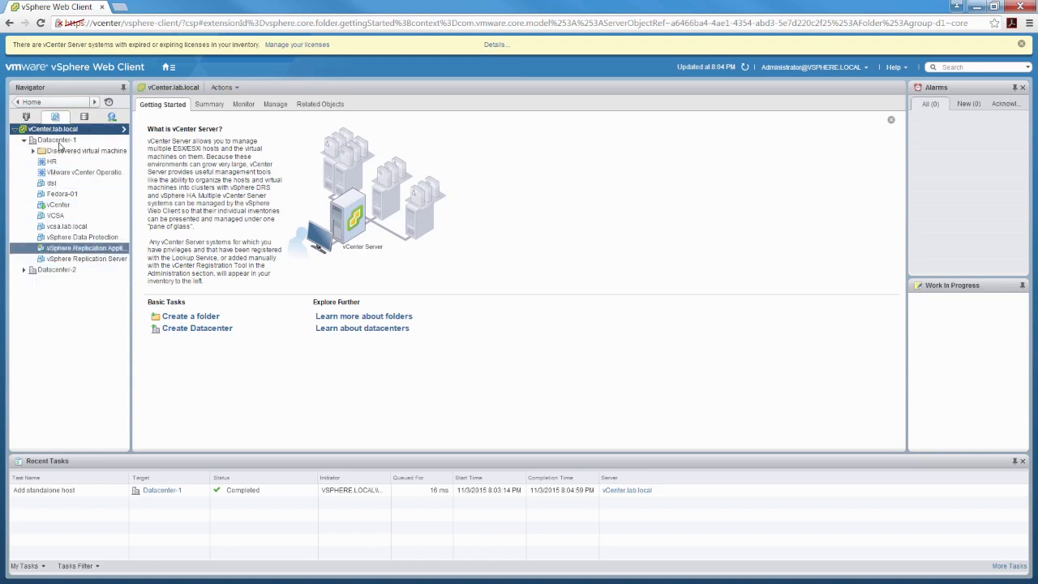
{"action": "left_click", "coordinate": [87, 119]}
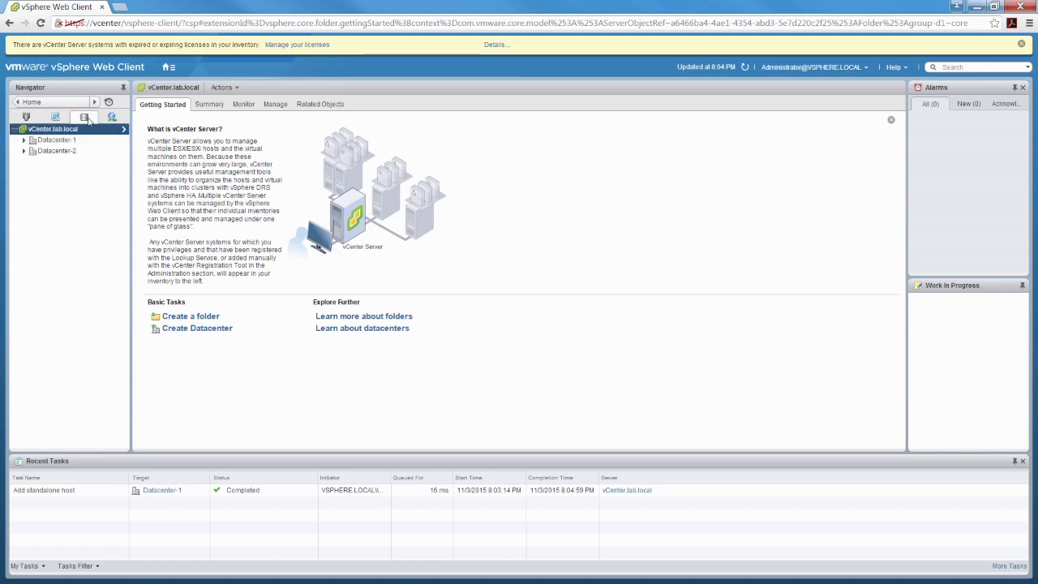
{"action": "left_click", "coordinate": [27, 143]}
{"action": "left_click", "coordinate": [23, 140]}
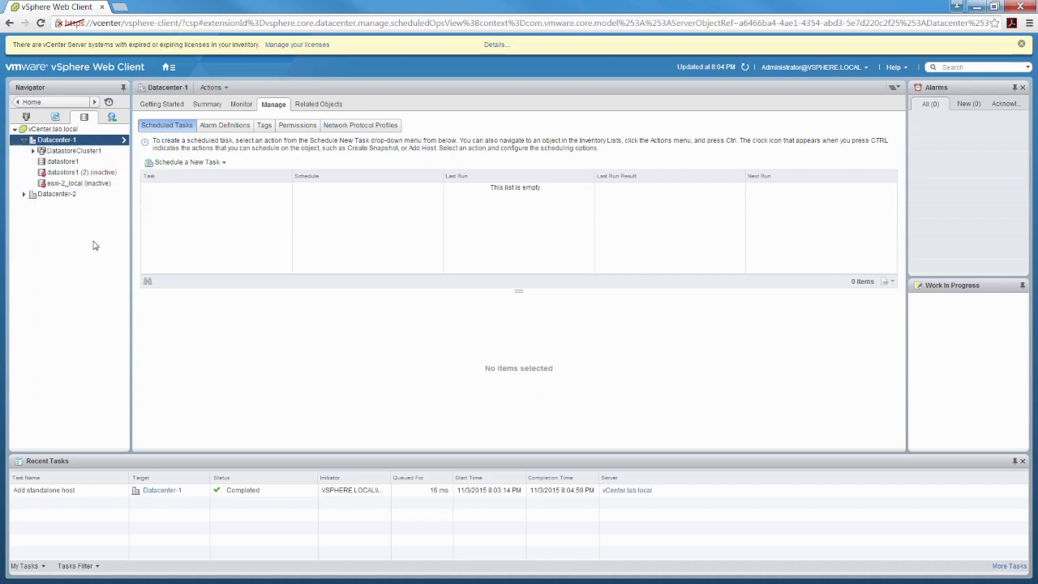
Examine the summary of datastore1 and look through the actions available for it
{"action": "left_click", "coordinate": [79, 165]}
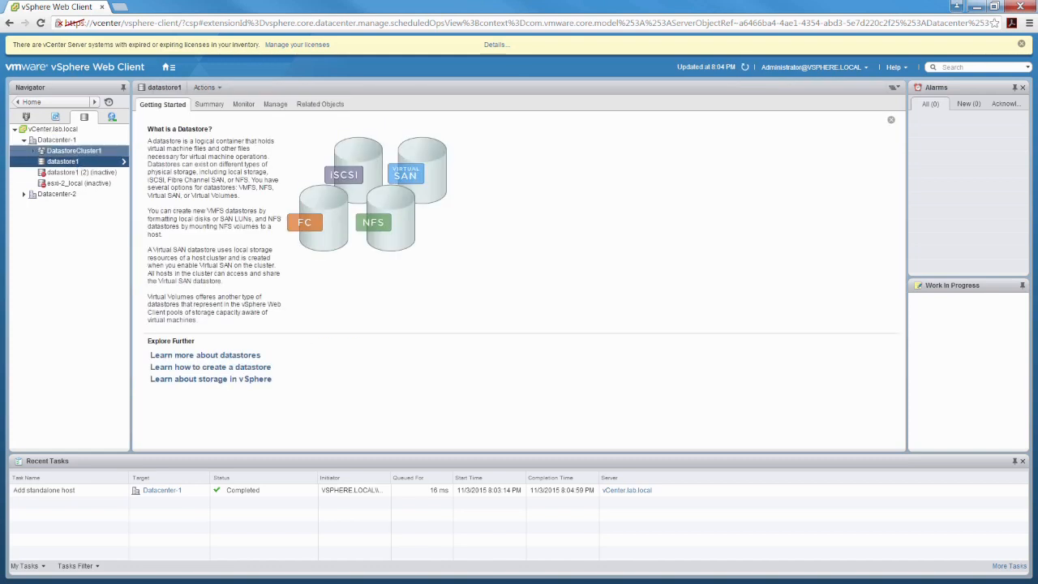
{"action": "left_click", "coordinate": [209, 108]}
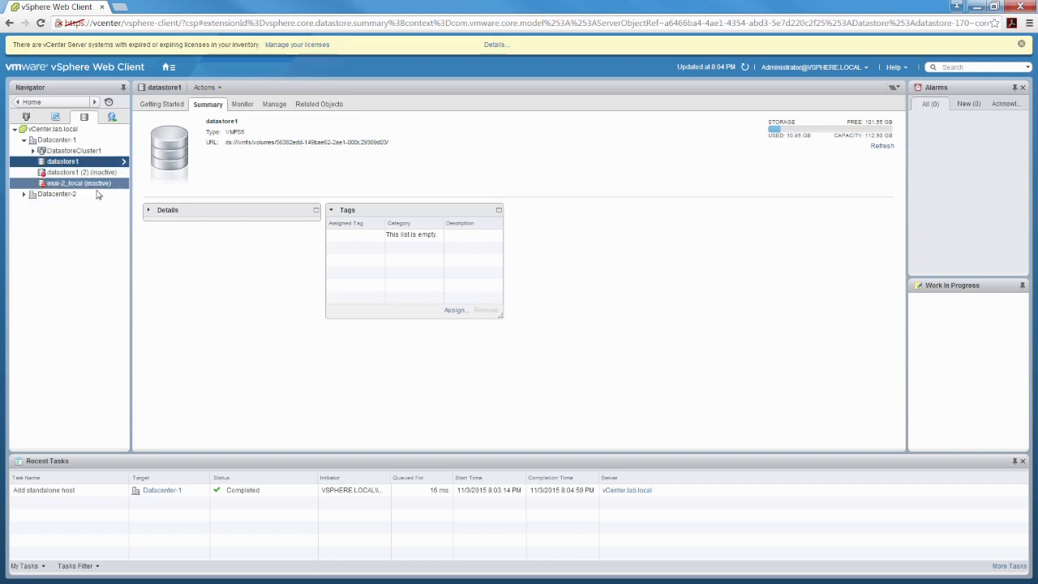
{"action": "right_click", "coordinate": [70, 163]}
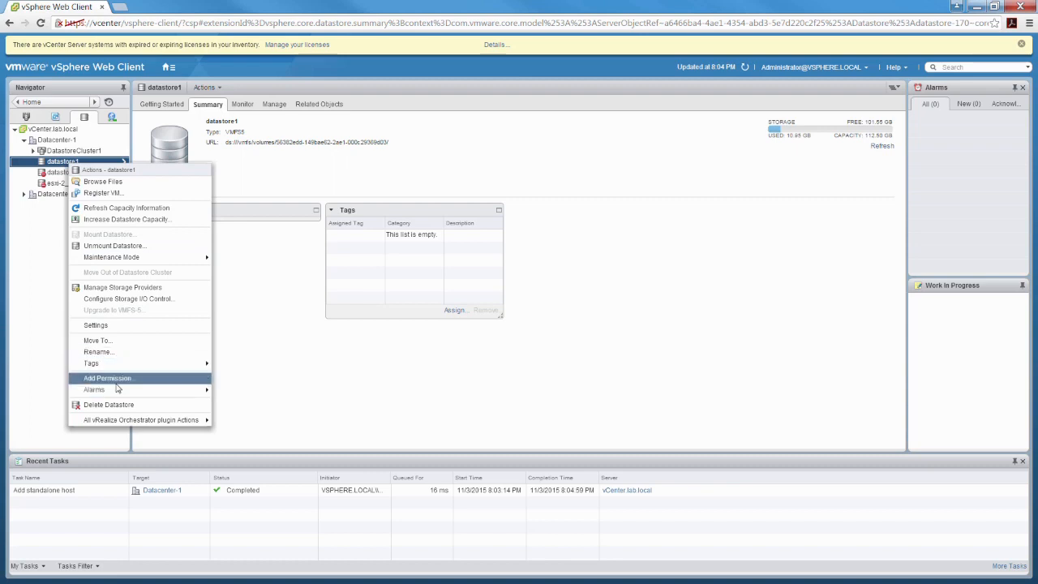
{"action": "left_click", "coordinate": [44, 270]}
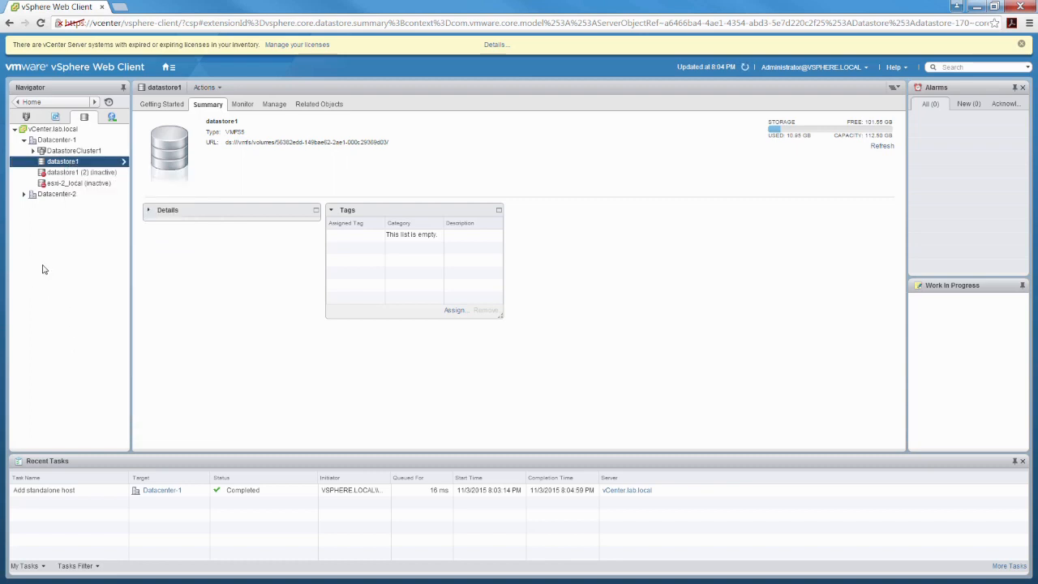
Rename the datastore datastore1 as esxi-5_local
{"action": "right_click", "coordinate": [63, 161]}
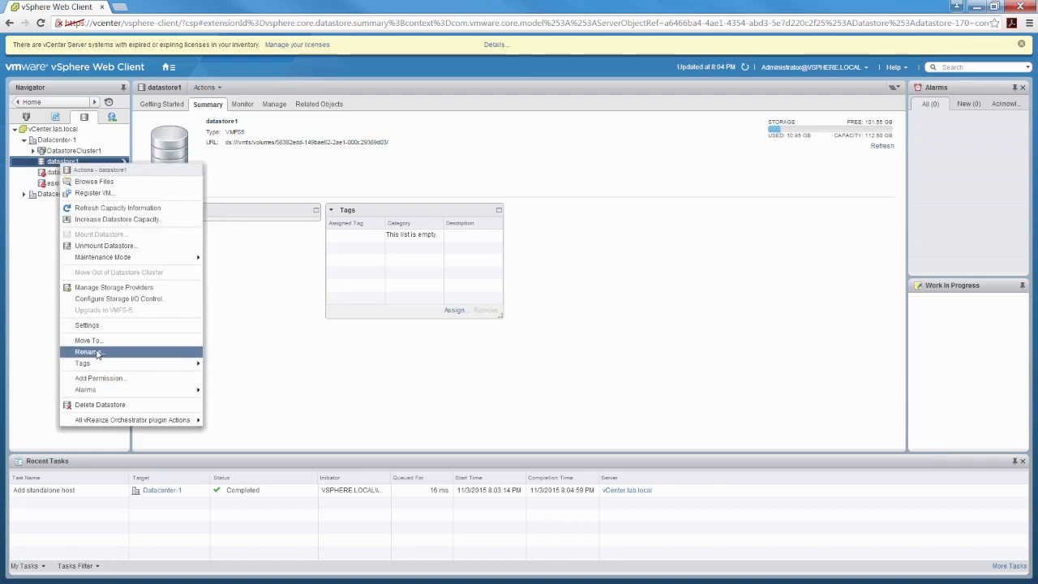
{"action": "left_click", "coordinate": [96, 351]}
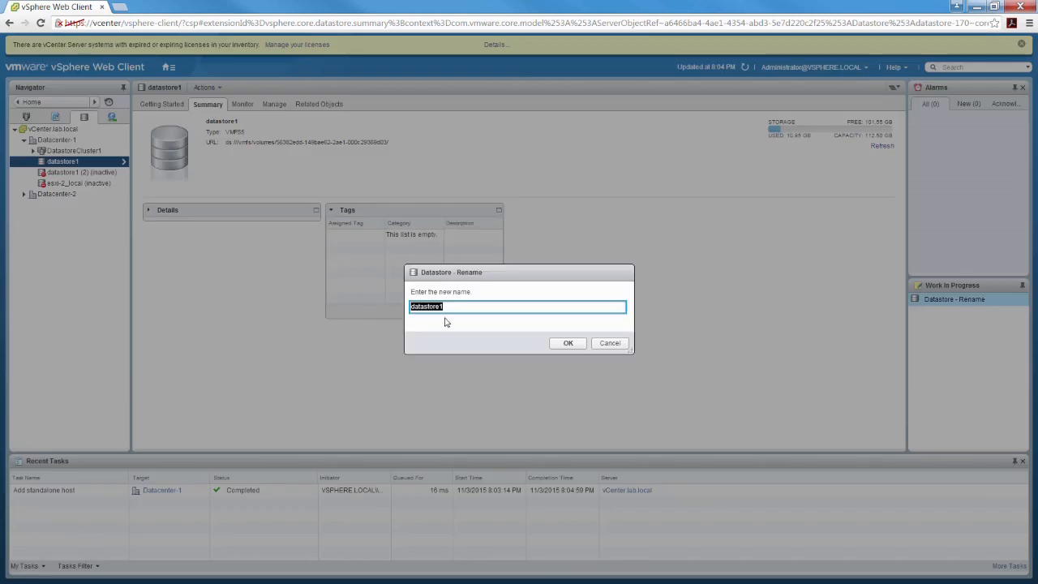
{"action": "type", "text": "esxi-5_local"}
{"action": "left_click", "coordinate": [568, 344]}
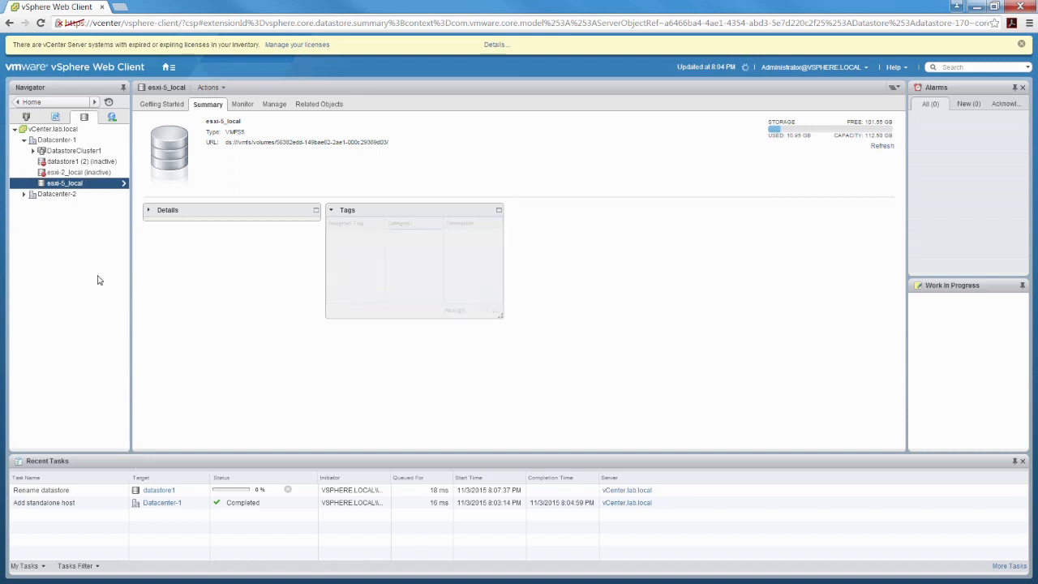
Expand Datacenter-1 in the Networking inventory, view its summary and getting-started information, and select the Testing network
{"action": "left_click", "coordinate": [112, 117]}
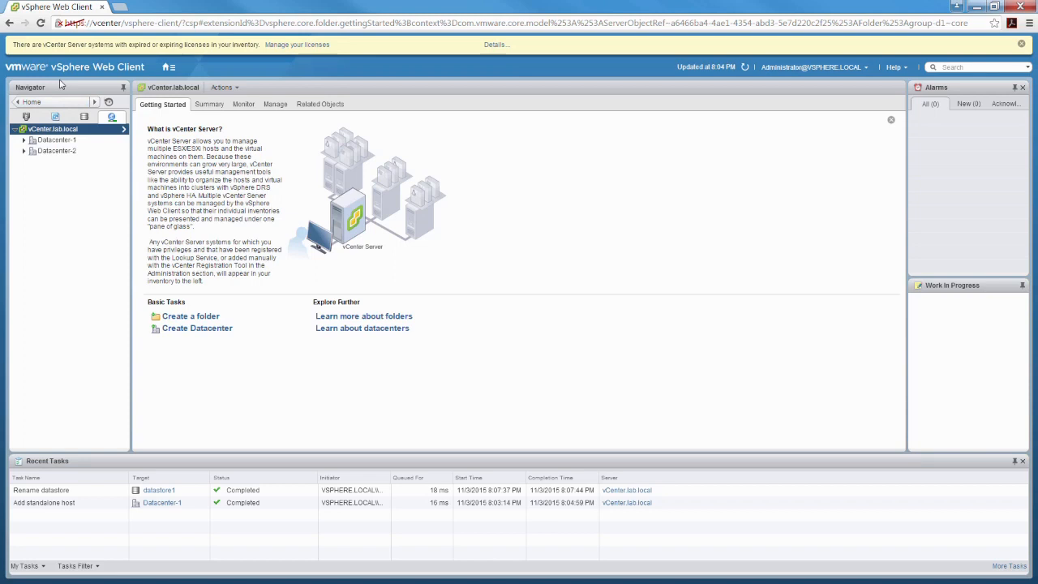
{"action": "left_click", "coordinate": [24, 142]}
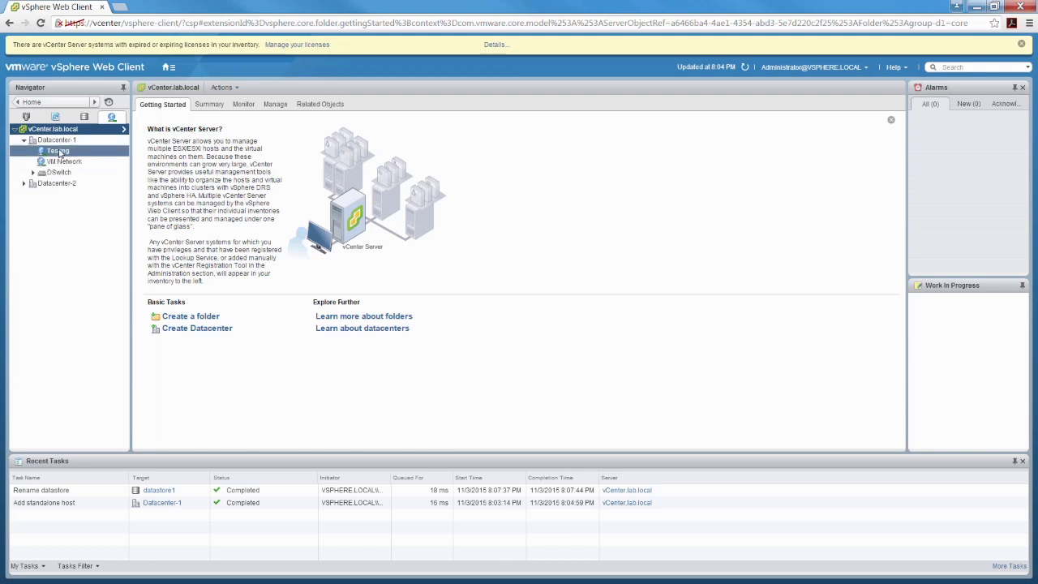
{"action": "left_click", "coordinate": [56, 139]}
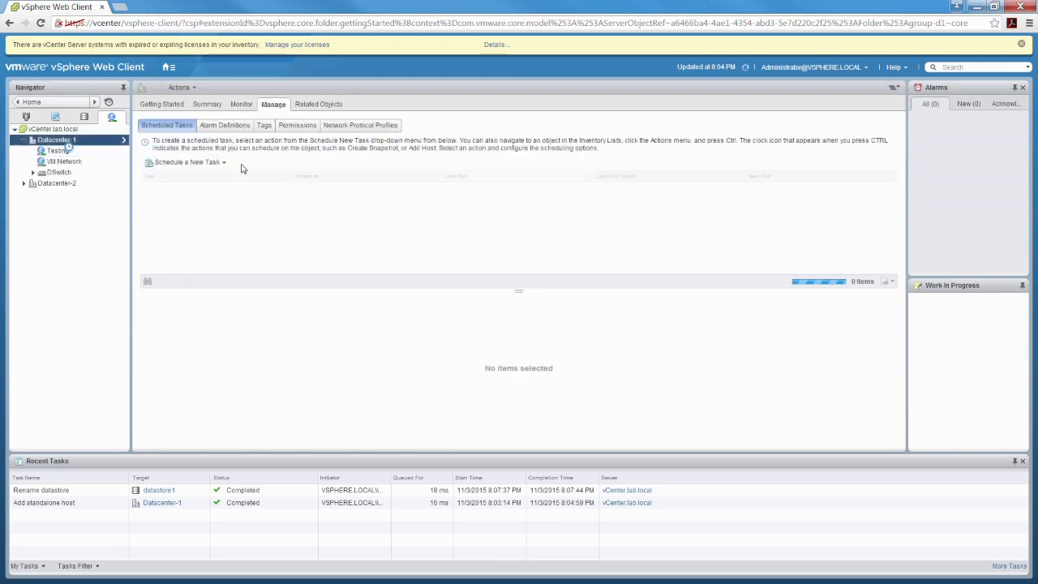
{"action": "left_click", "coordinate": [212, 104]}
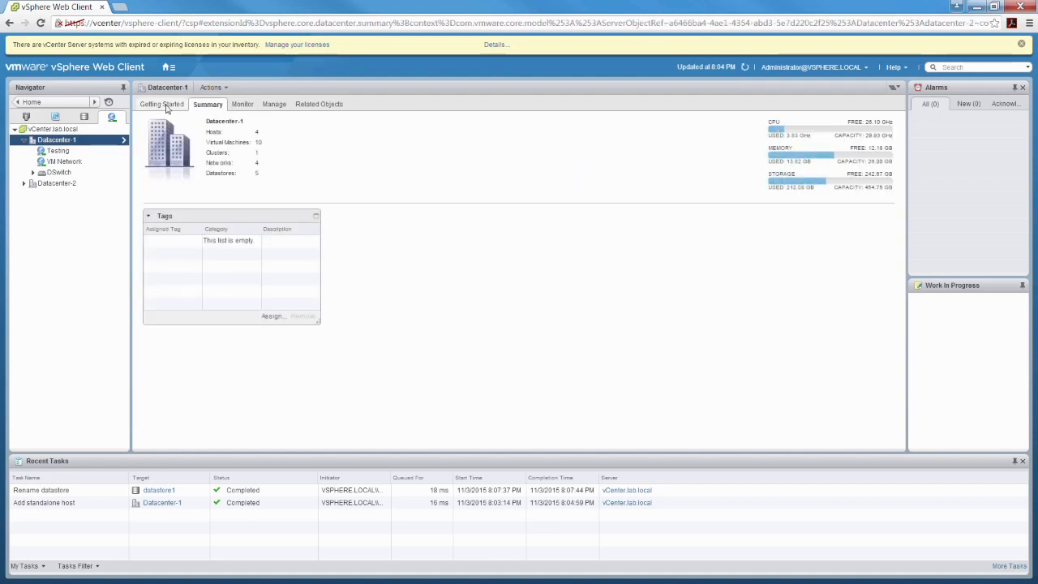
{"action": "left_click", "coordinate": [166, 105]}
{"action": "left_click", "coordinate": [58, 152]}
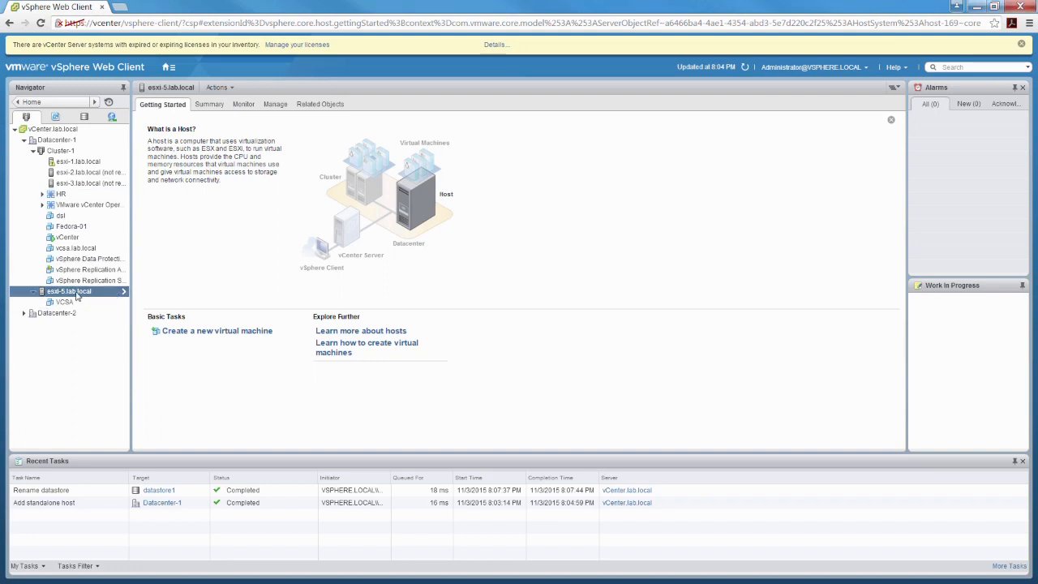
Examine the summary of host esxi-5.lab.local, including its type, model, processor, NICs and uptime
{"action": "left_click", "coordinate": [209, 106]}
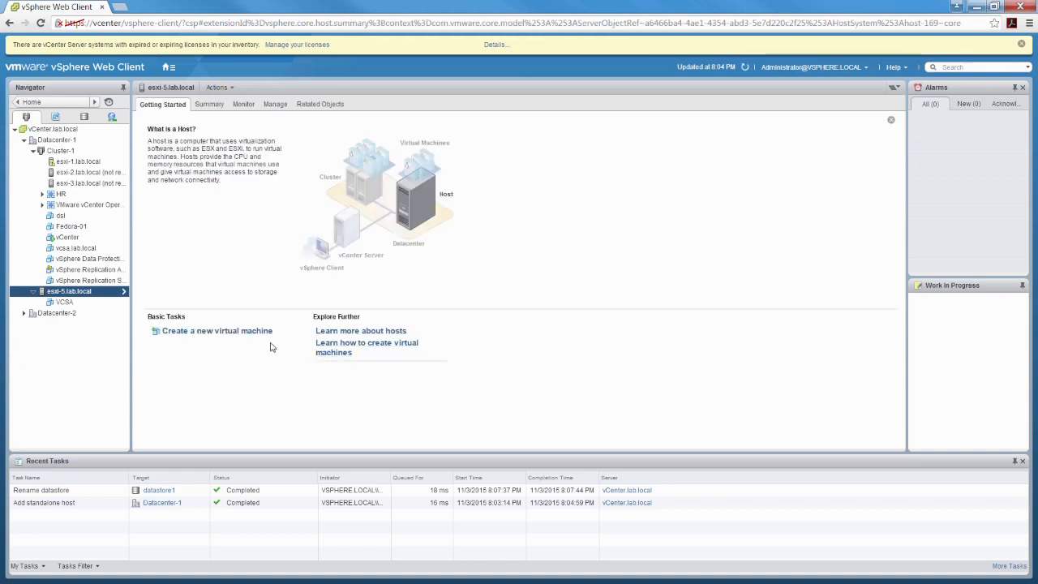
{"action": "left_click", "coordinate": [210, 104]}
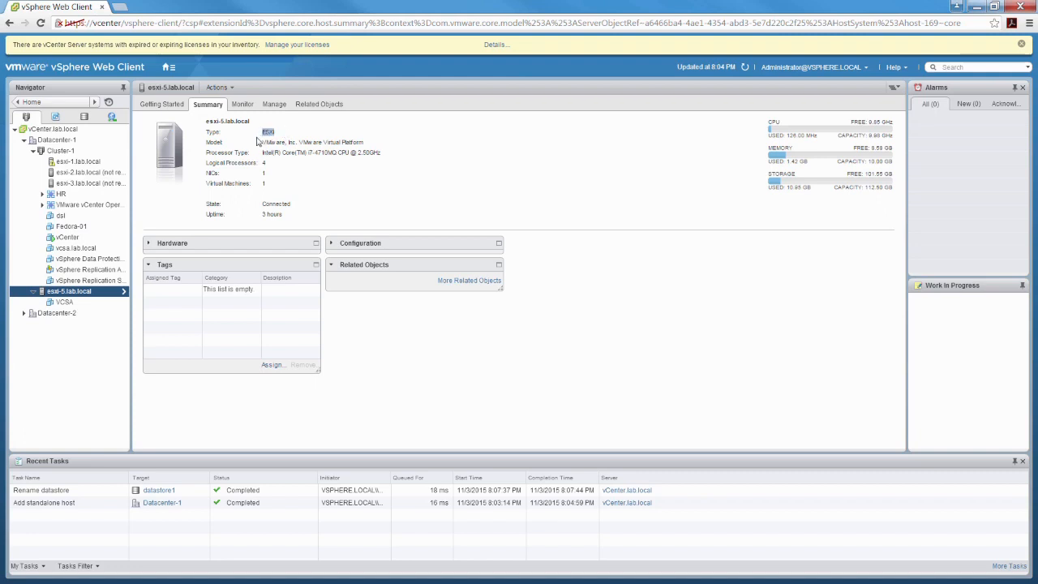
{"action": "left_click_drag", "start_coordinate": [266, 142], "coordinate": [323, 143]}
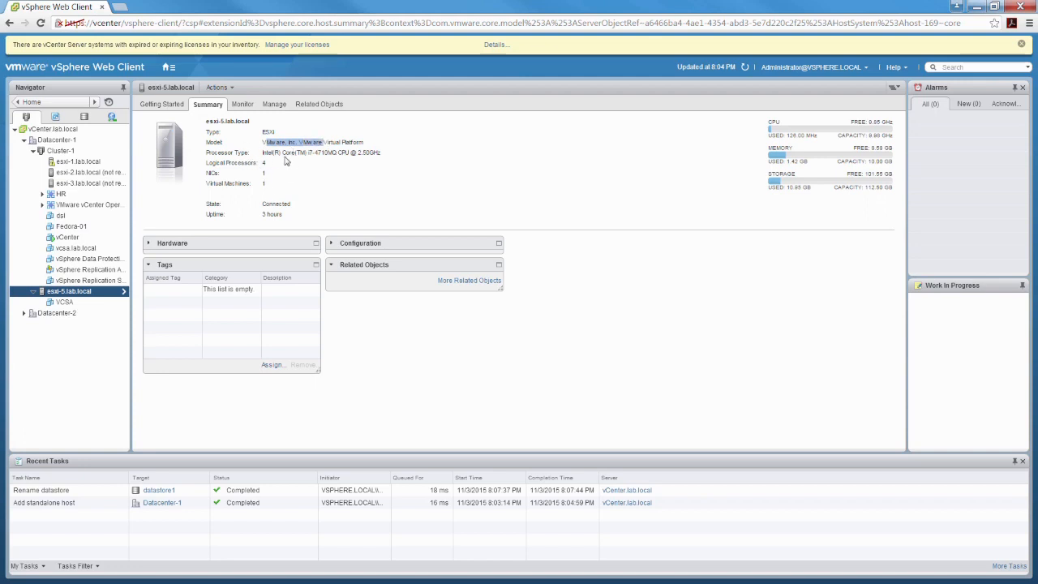
{"action": "left_click_drag", "start_coordinate": [315, 154], "coordinate": [386, 153]}
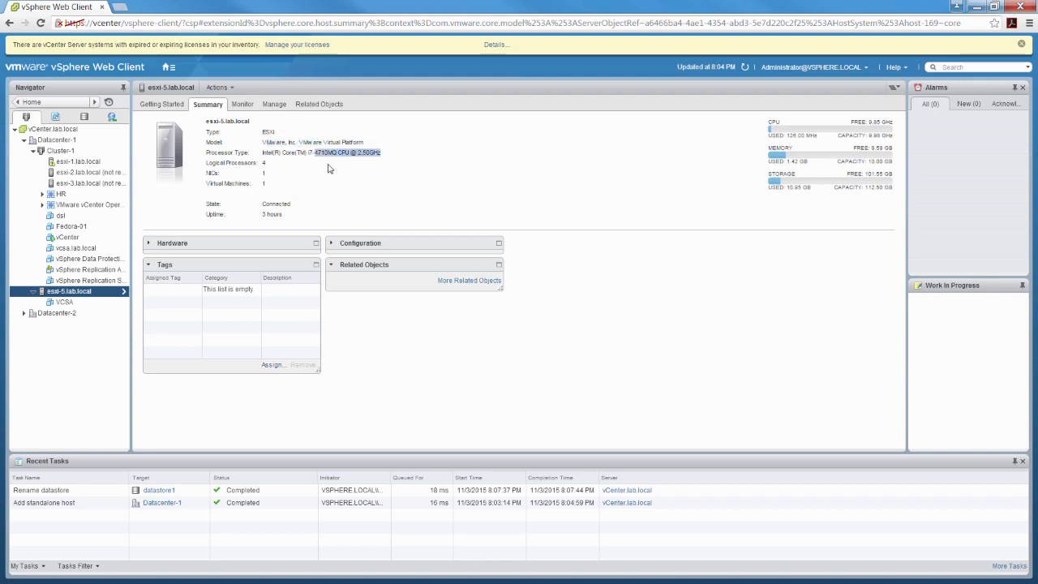
{"action": "left_click", "coordinate": [267, 163]}
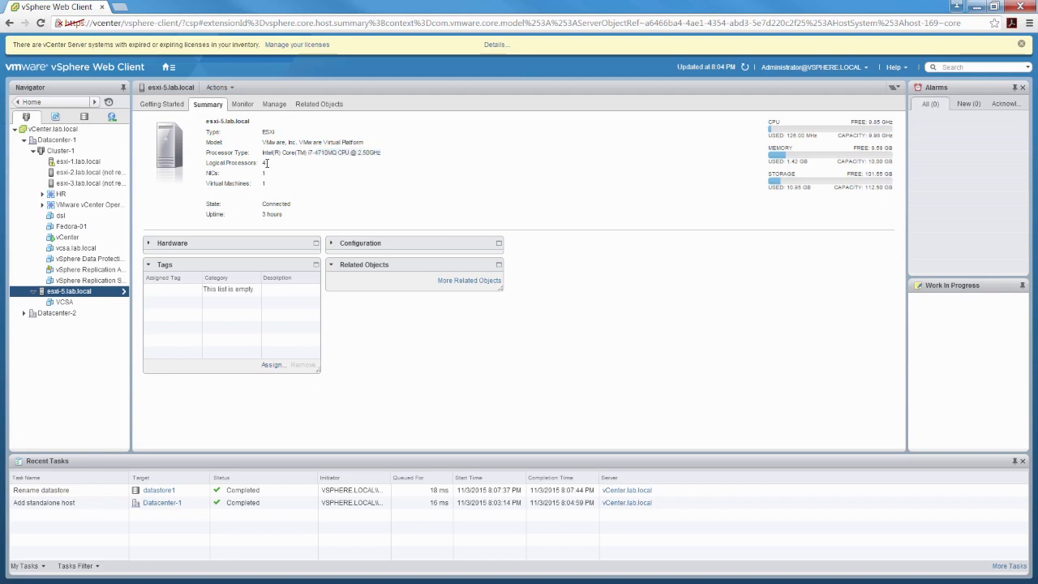
{"action": "double_click", "coordinate": [266, 172]}
{"action": "double_click", "coordinate": [290, 216]}
Check the issues of esxi-5.lab.local and view its performance charts in the Realtime overview and the Advanced view
{"action": "left_click", "coordinate": [242, 104]}
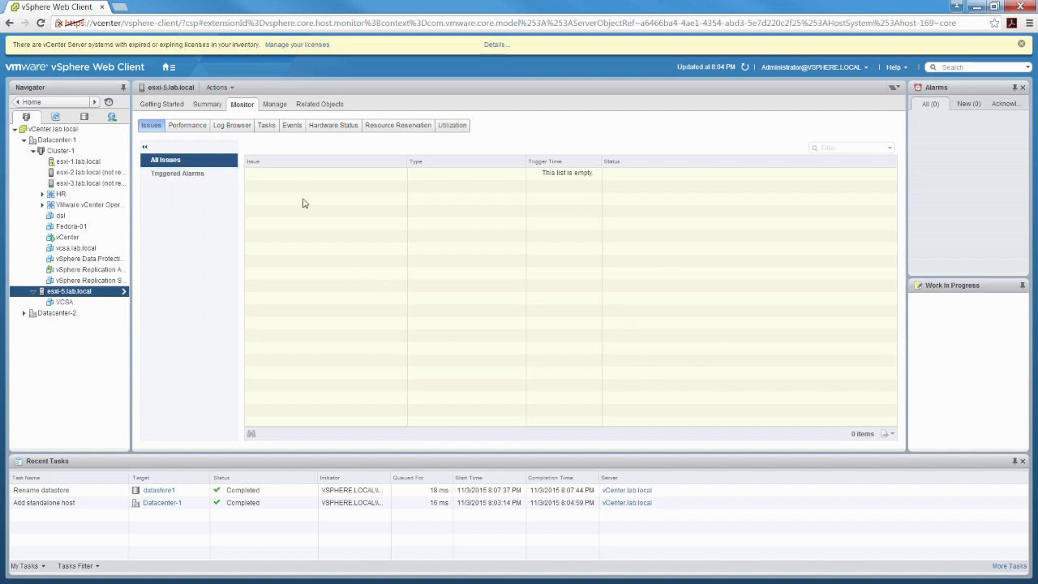
{"action": "left_click", "coordinate": [188, 126]}
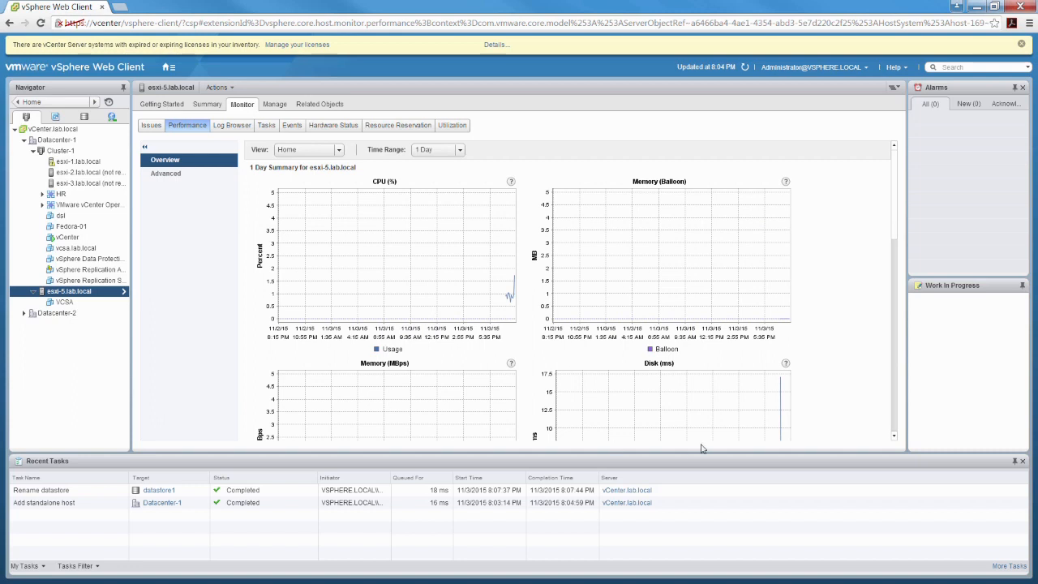
{"action": "left_click", "coordinate": [459, 150]}
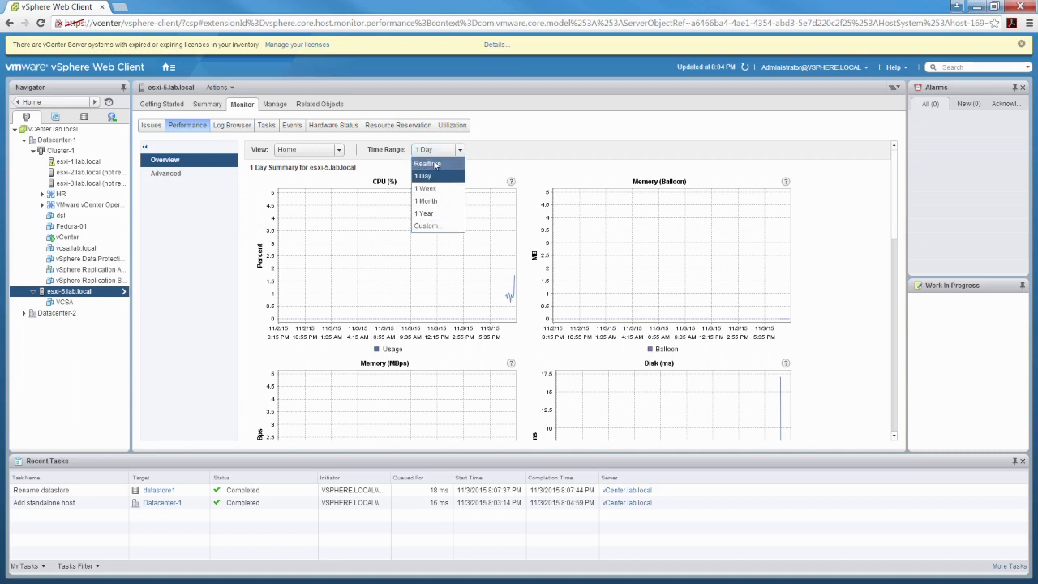
{"action": "left_click", "coordinate": [436, 165]}
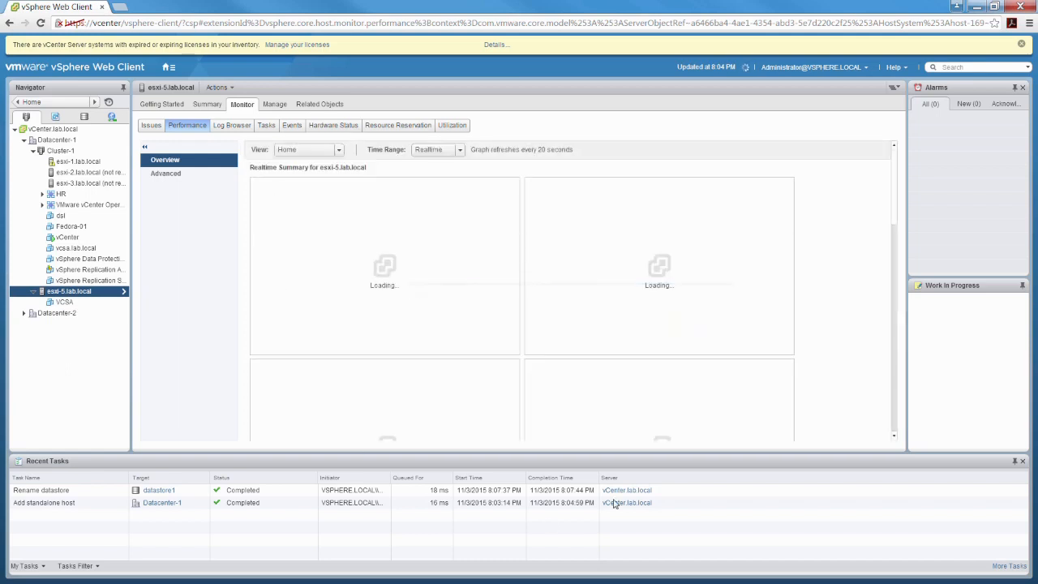
{"action": "left_click", "coordinate": [186, 176]}
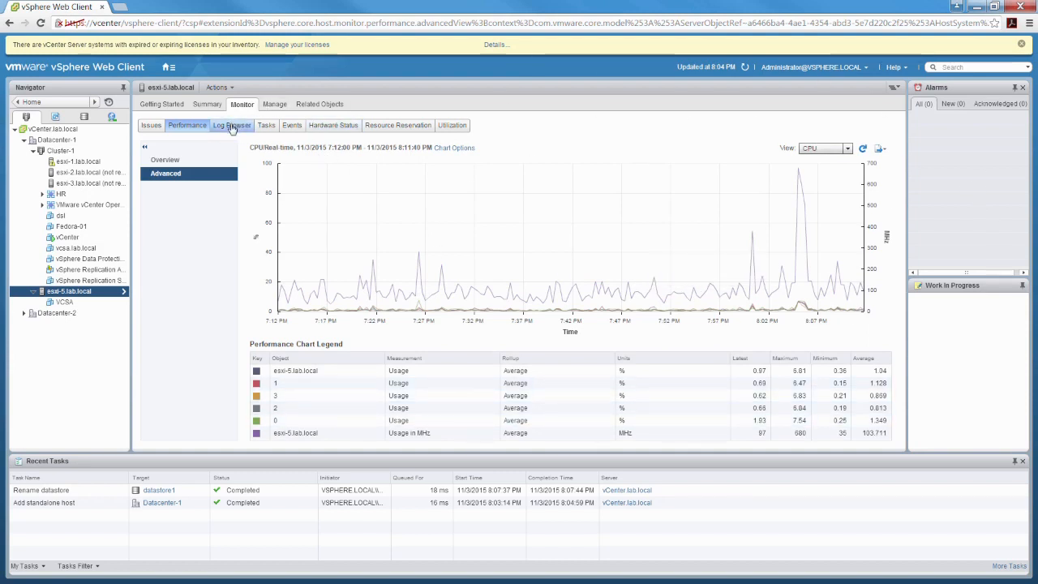
Look through the log browser, tasks and events of esxi-5.lab.local
{"action": "left_click", "coordinate": [232, 125]}
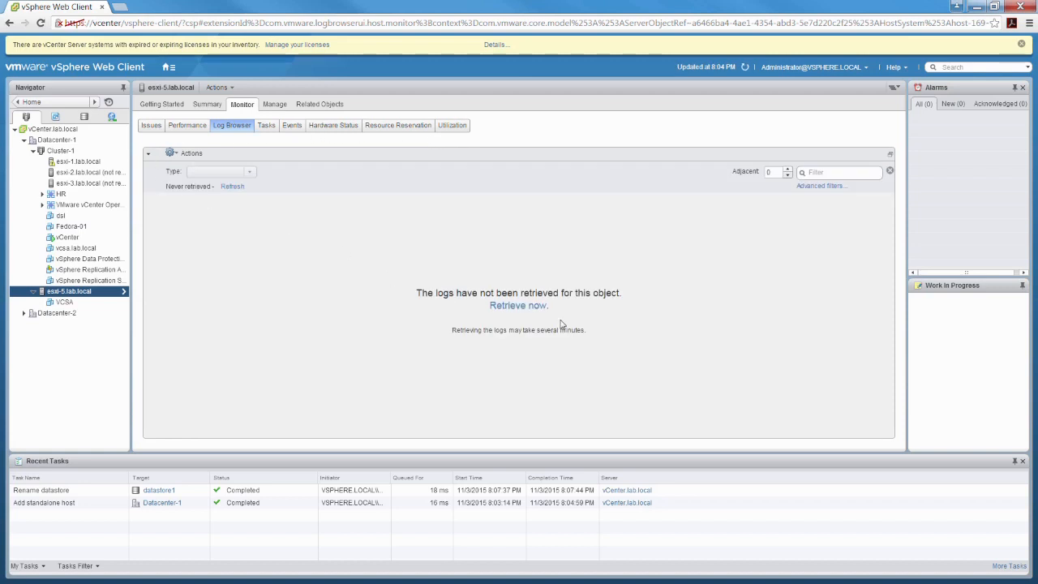
{"action": "left_click", "coordinate": [269, 128]}
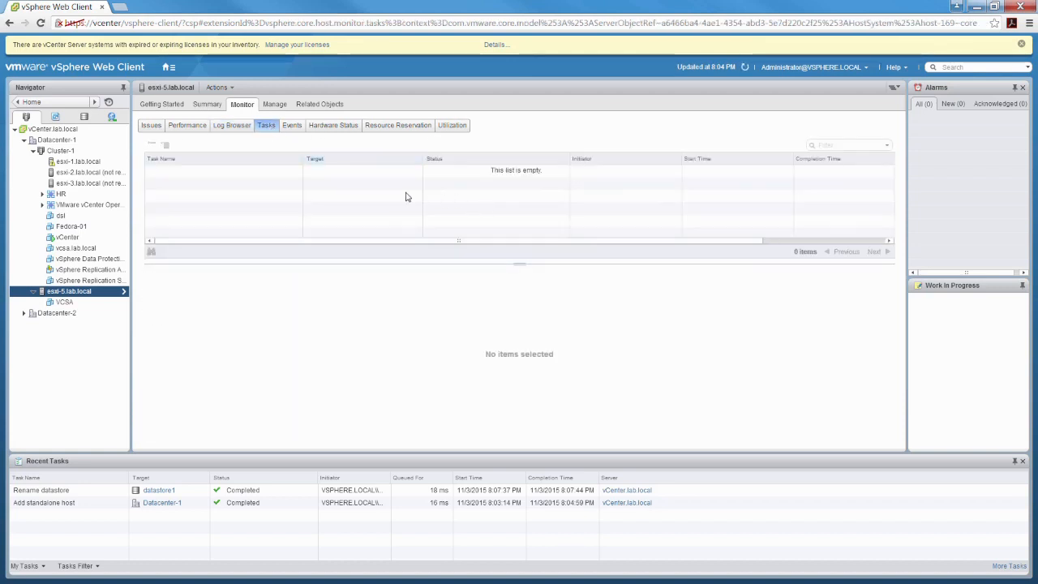
{"action": "left_click", "coordinate": [294, 126]}
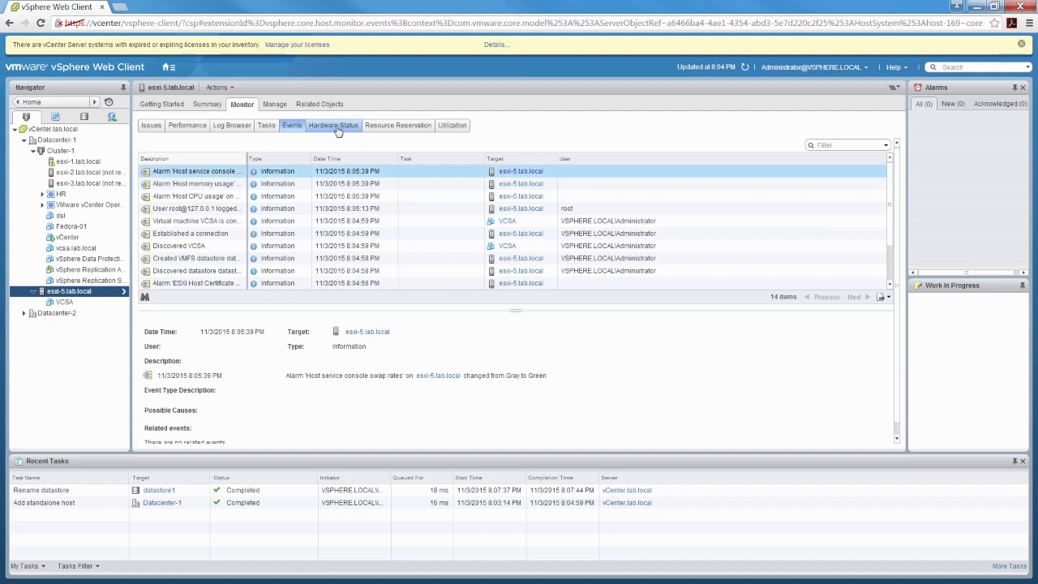
Examine the hardware status of esxi-5.lab.local, covering sensors, alerts and warnings, and the system event log
{"action": "left_click", "coordinate": [338, 128]}
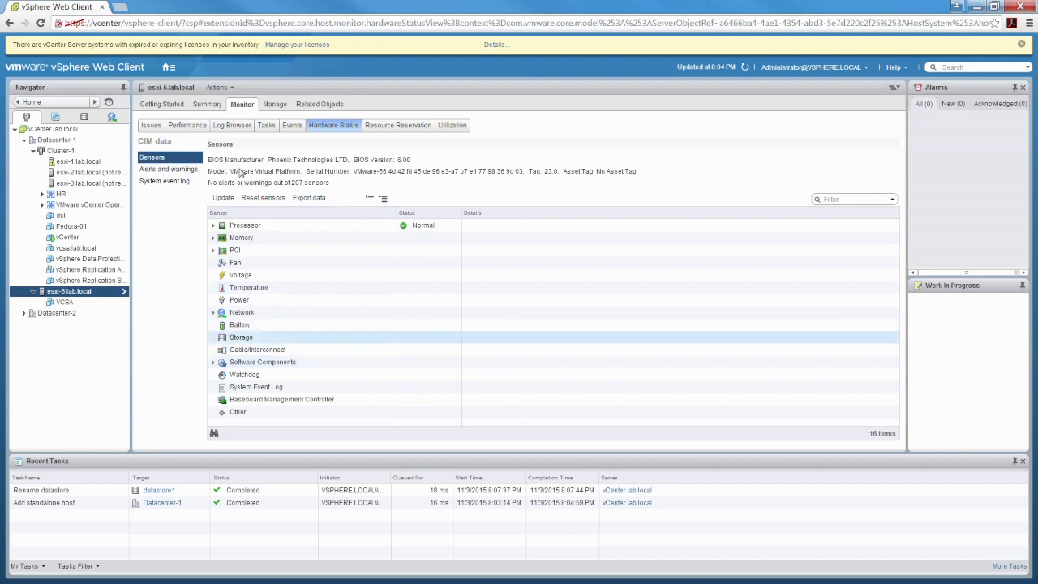
{"action": "left_click", "coordinate": [181, 175]}
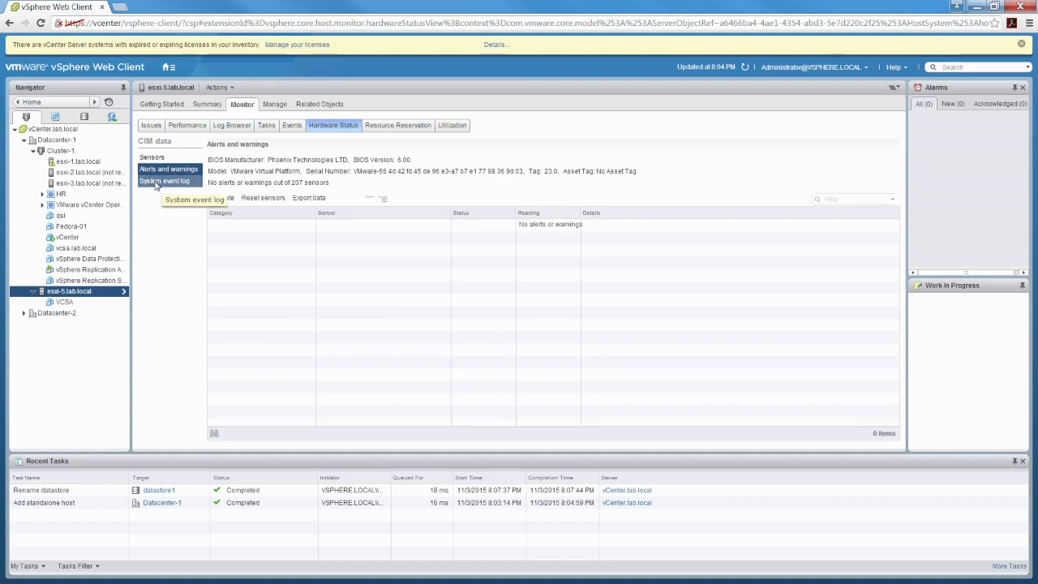
{"action": "left_click", "coordinate": [156, 186]}
{"action": "left_click", "coordinate": [171, 171]}
{"action": "left_click", "coordinate": [165, 158]}
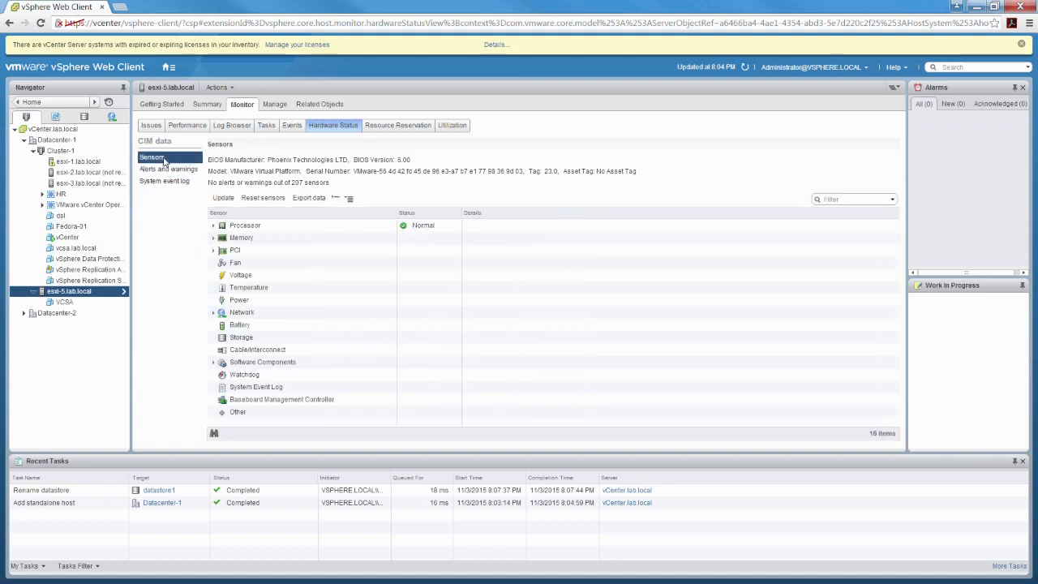
Review the CPU, memory and storage resource reservations of esxi-5.lab.local and its utilization
{"action": "left_click", "coordinate": [395, 125]}
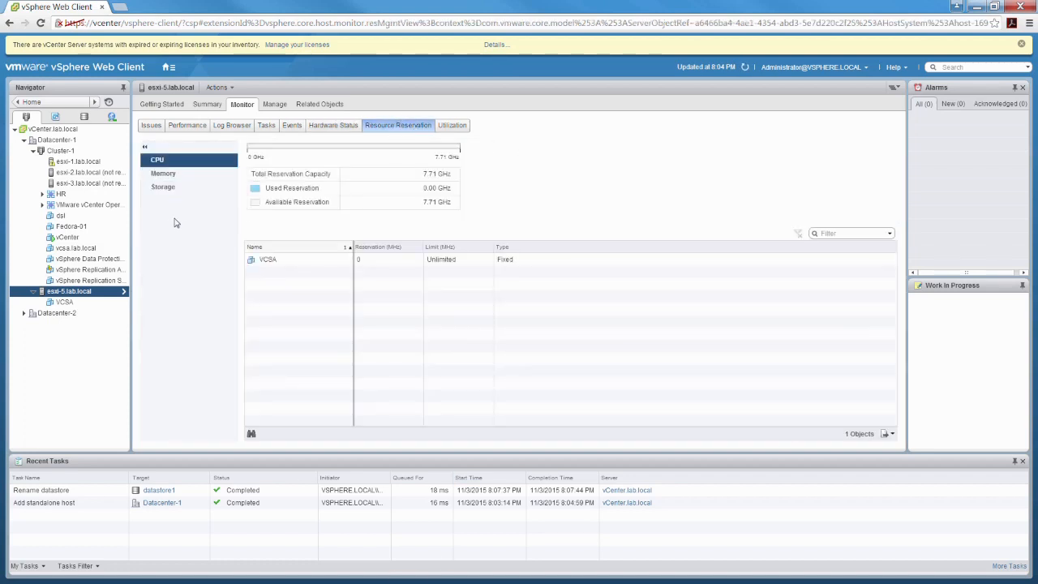
{"action": "left_click", "coordinate": [164, 174]}
{"action": "left_click", "coordinate": [162, 187]}
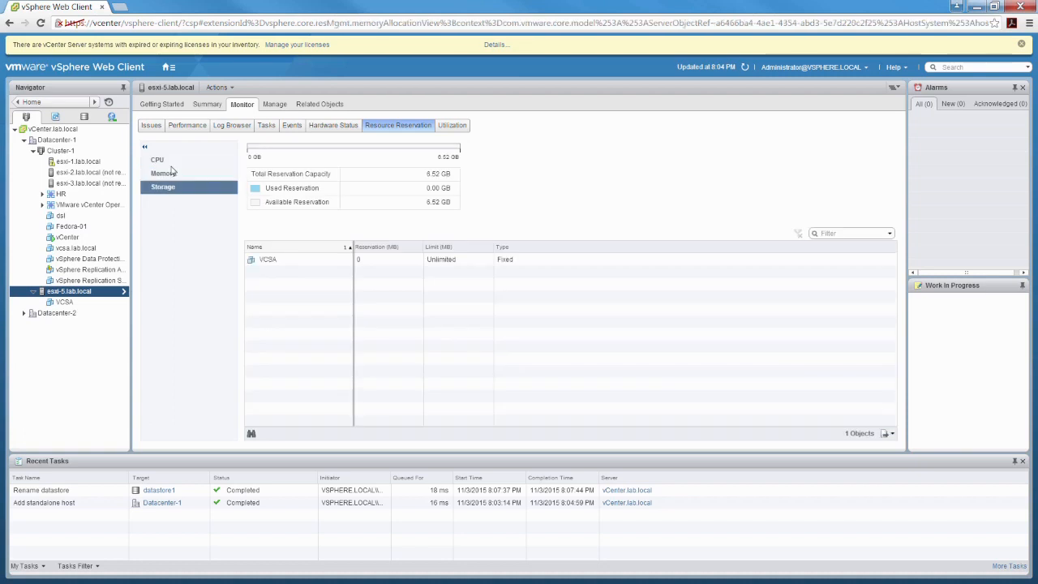
{"action": "left_click", "coordinate": [161, 161]}
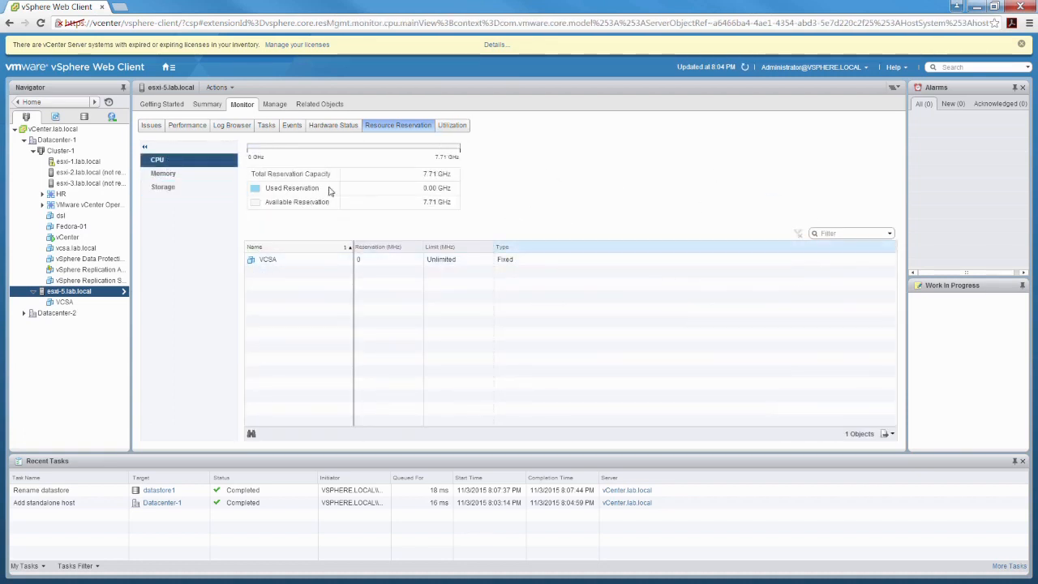
{"action": "left_click", "coordinate": [454, 127]}
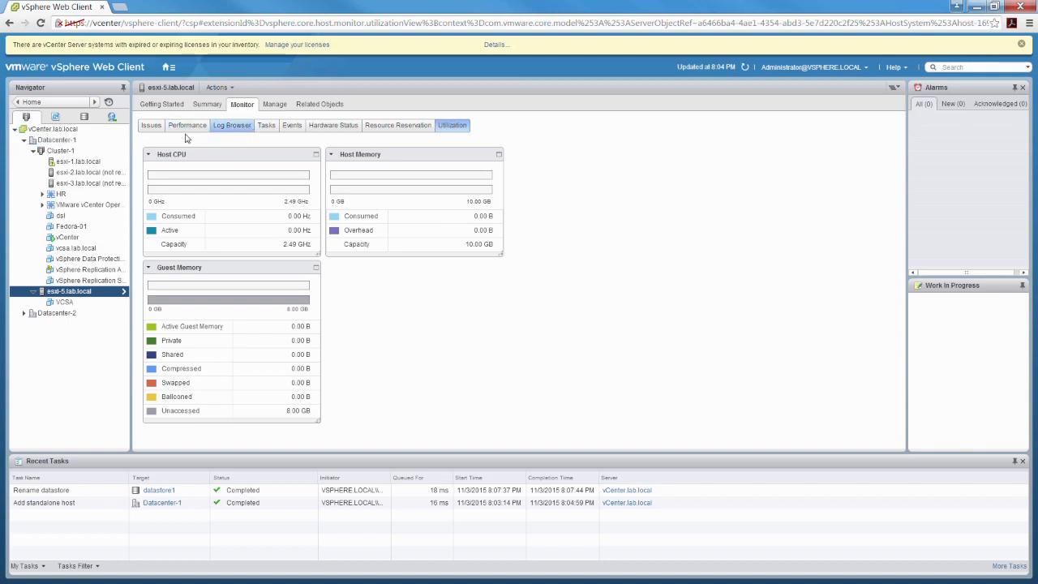
Review the VM Startup/Shutdown settings of esxi-5.lab.local and their editing options without changing them, and view the Agent VM Settings
{"action": "left_click", "coordinate": [274, 104]}
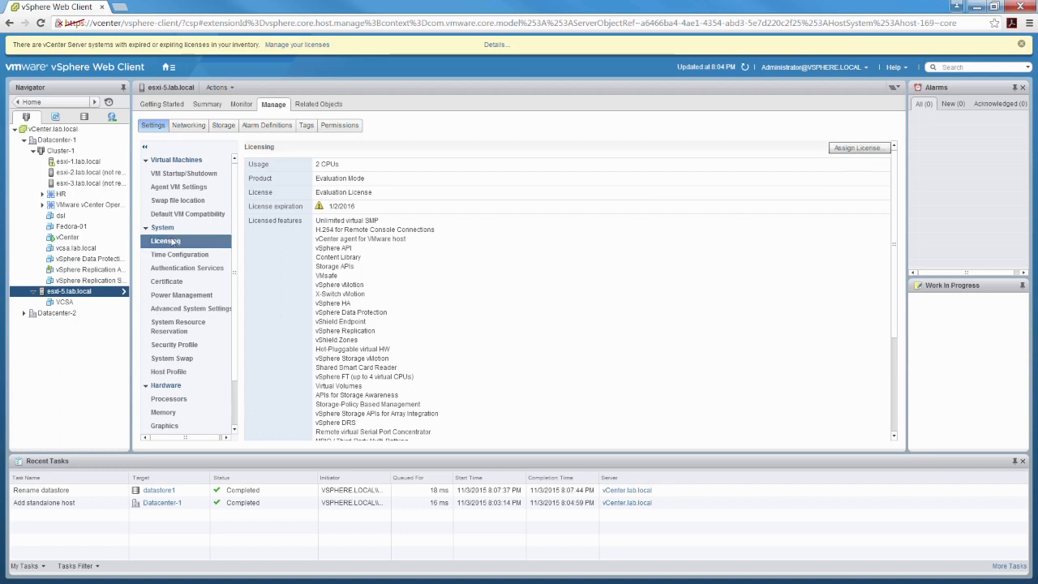
{"action": "left_click", "coordinate": [174, 160]}
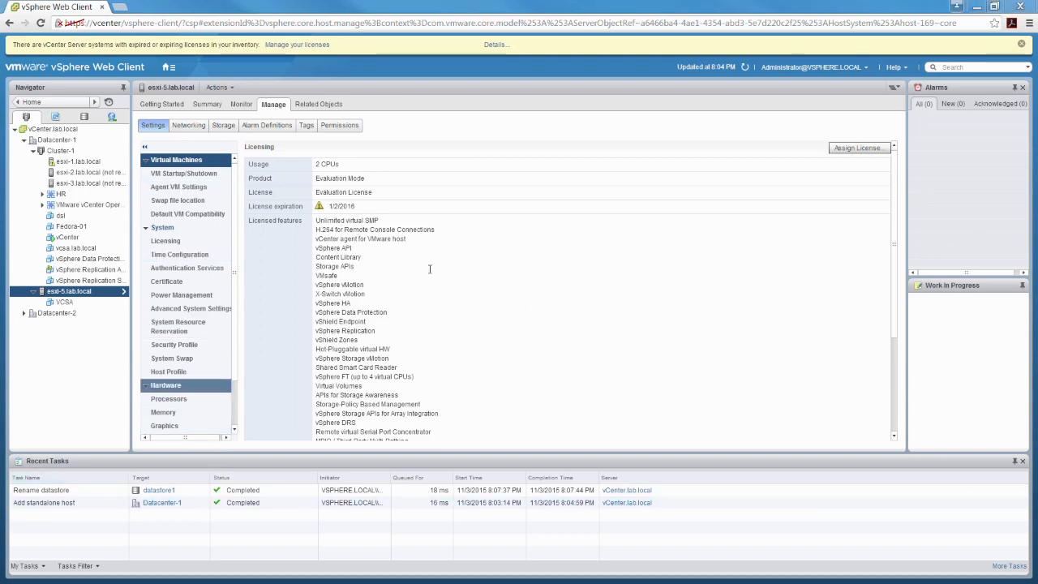
{"action": "left_click", "coordinate": [182, 175]}
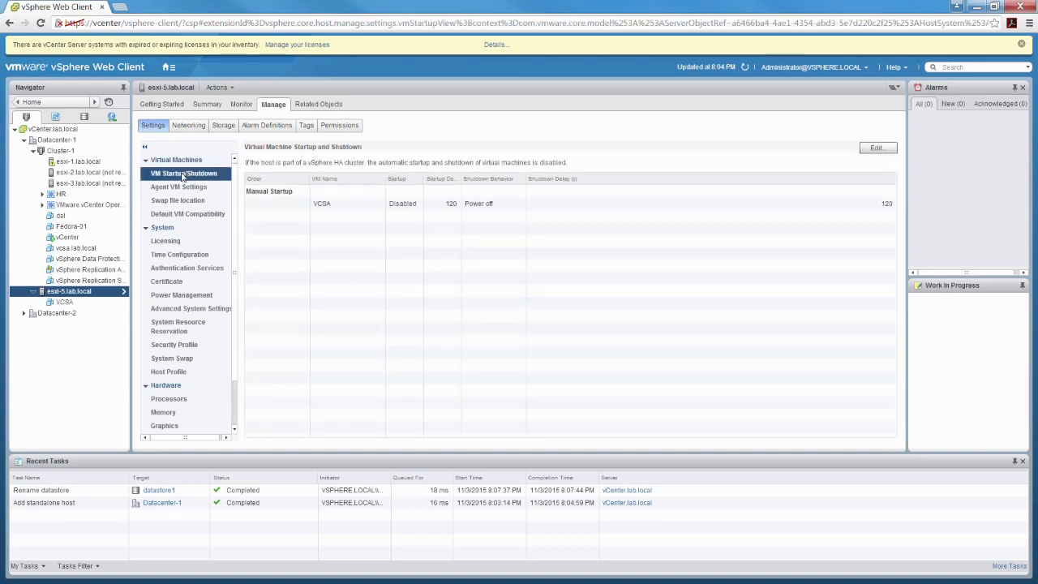
{"action": "left_click", "coordinate": [865, 154]}
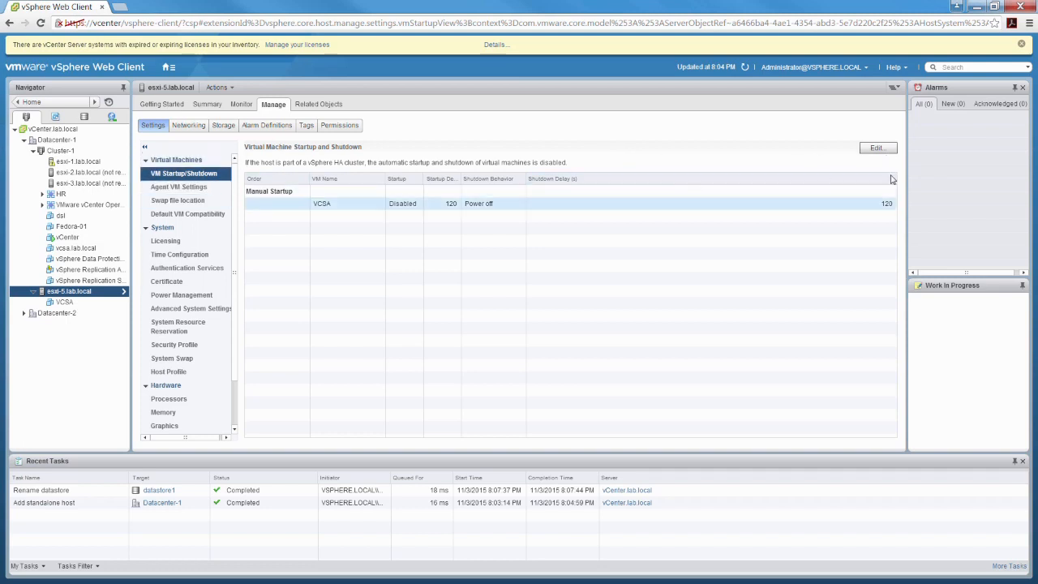
{"action": "left_click", "coordinate": [870, 152]}
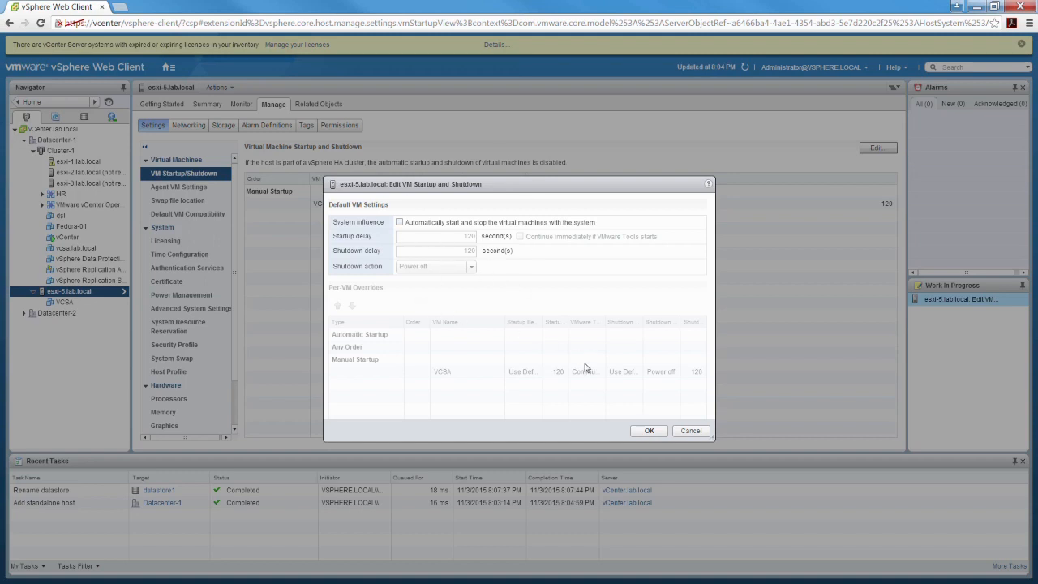
{"action": "left_click", "coordinate": [692, 430]}
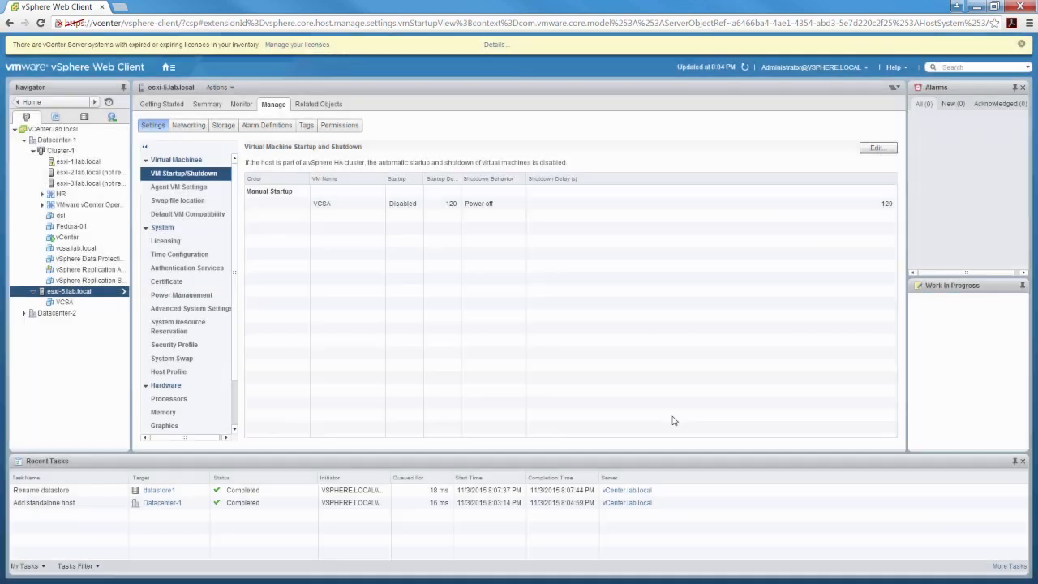
{"action": "left_click", "coordinate": [195, 186]}
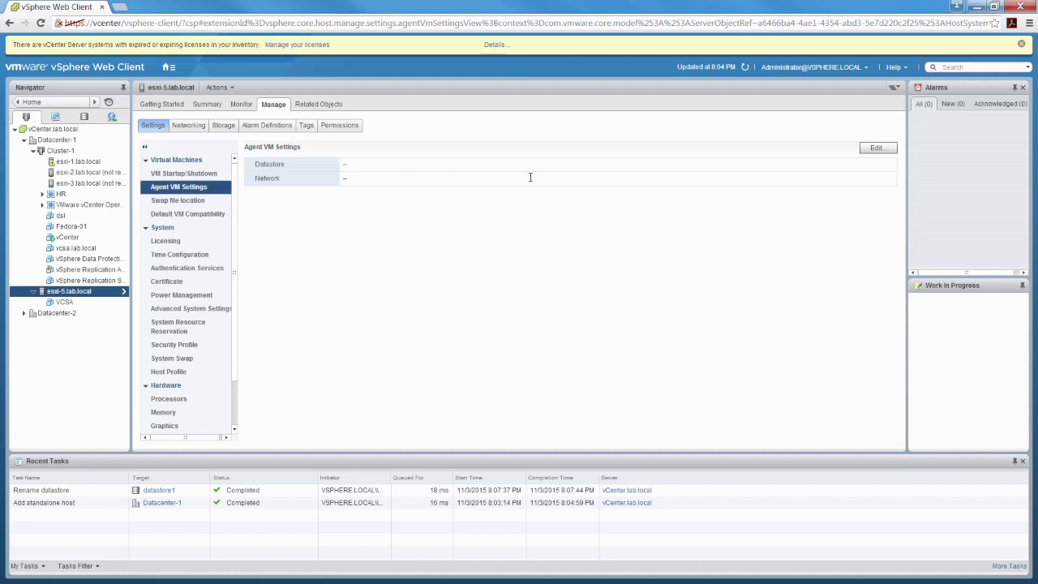
Review the swap file location and Default VM Compatibility of esxi-5.lab.local, including the compatibility editing options, without changing them
{"action": "left_click", "coordinate": [171, 204]}
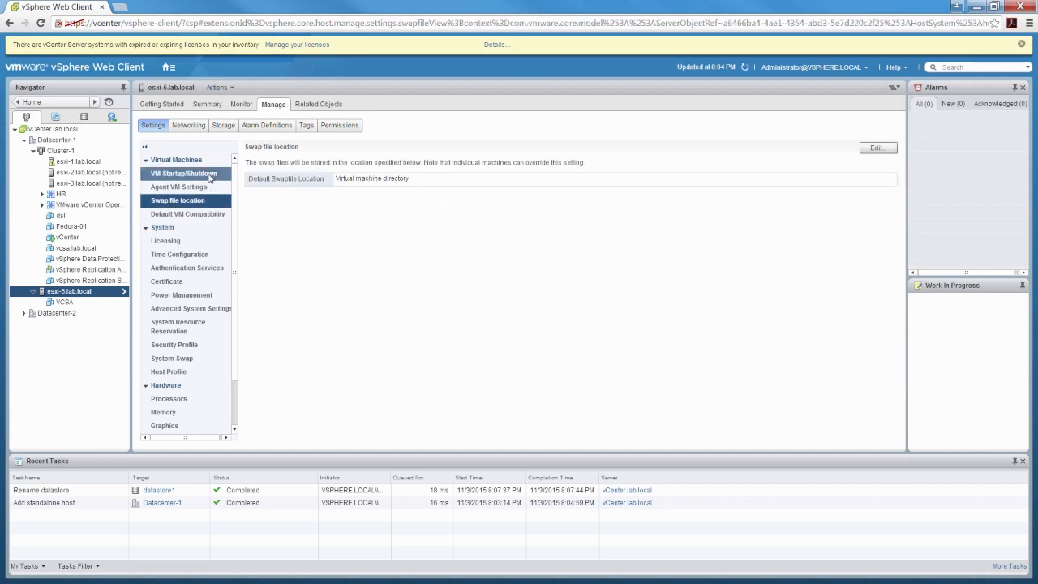
{"action": "left_click", "coordinate": [207, 214]}
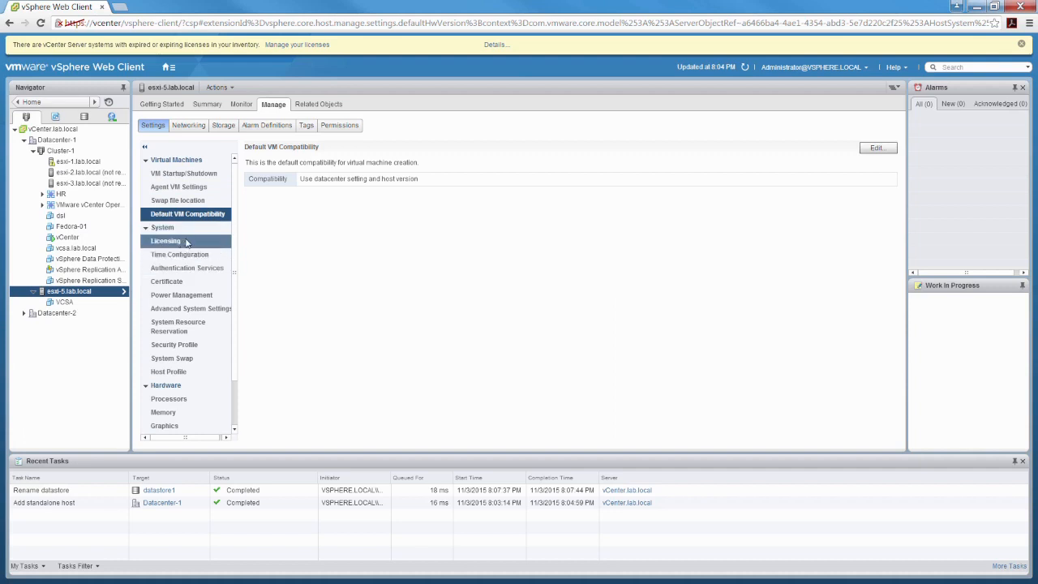
{"action": "left_click", "coordinate": [896, 148]}
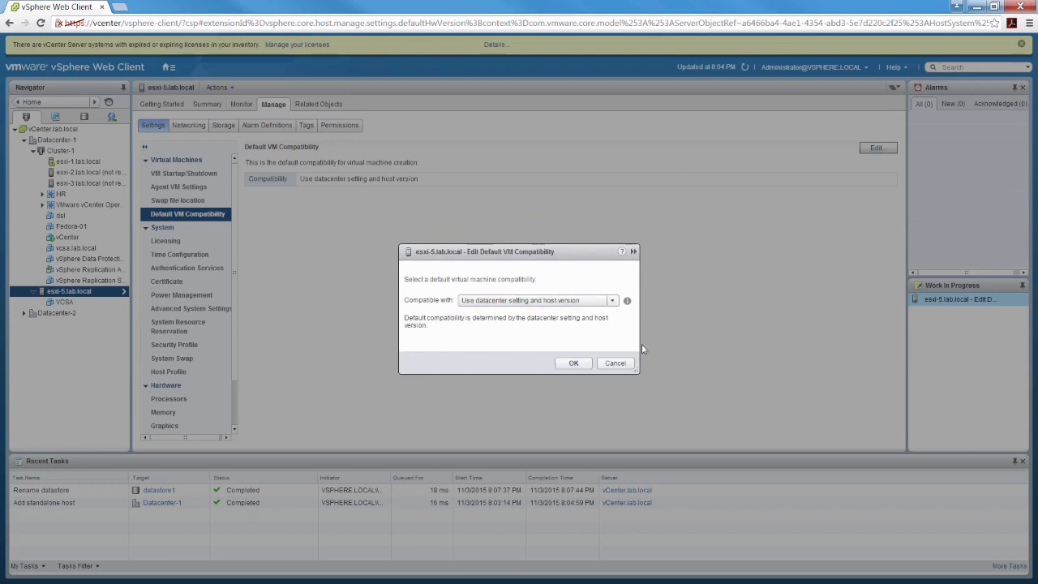
{"action": "left_click", "coordinate": [616, 362]}
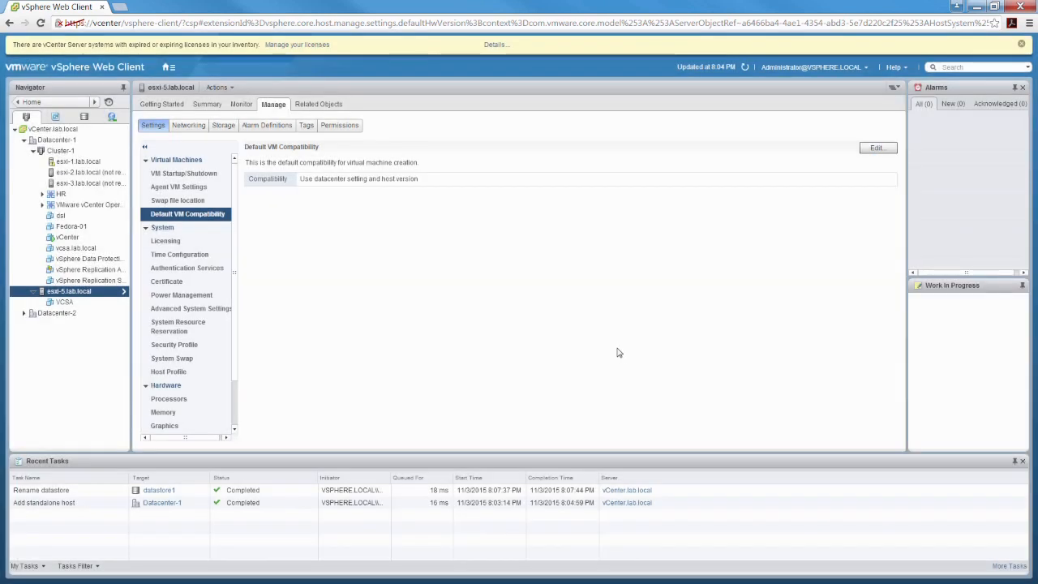
Review the licensing and time configuration of esxi-5.lab.local, including the license assignment and NTP options, without changing them
{"action": "left_click", "coordinate": [165, 241]}
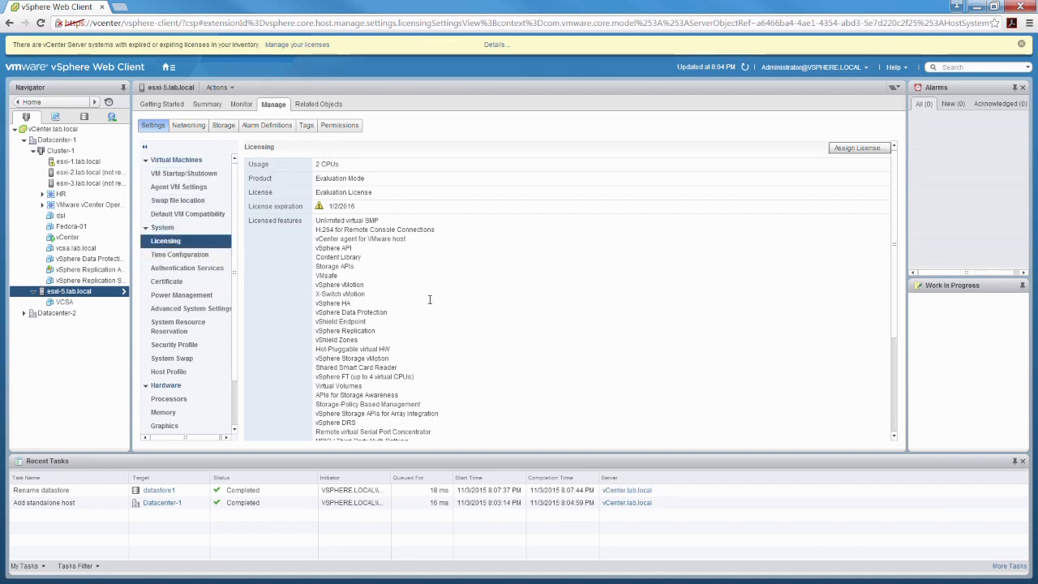
{"action": "left_click", "coordinate": [858, 151]}
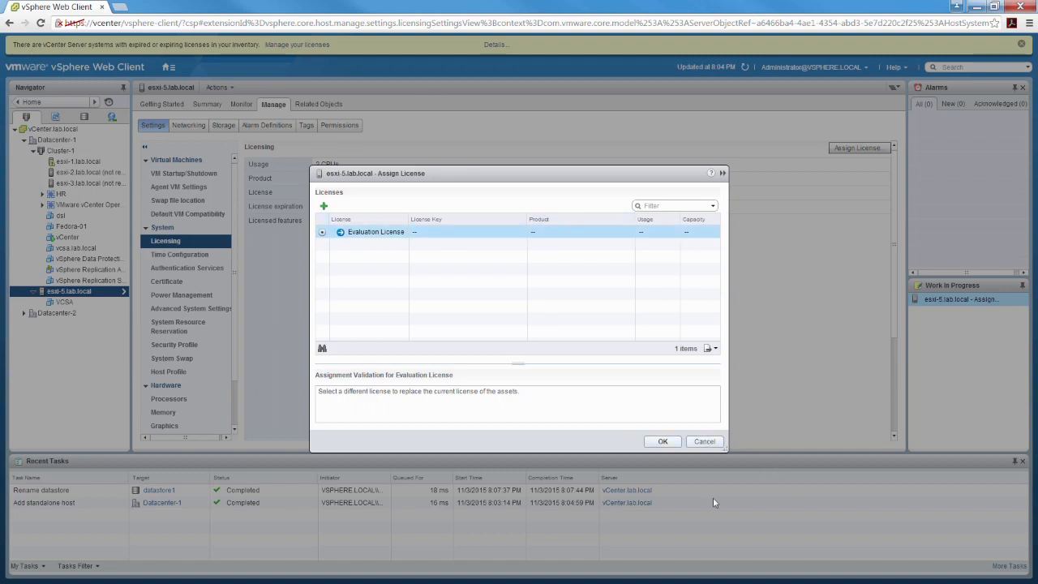
{"action": "left_click", "coordinate": [704, 442]}
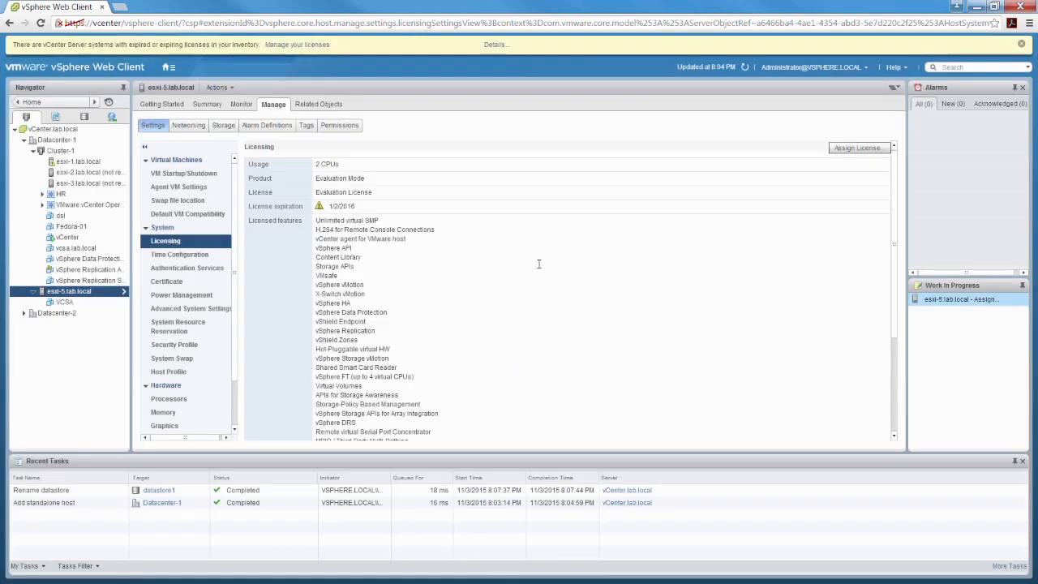
{"action": "left_click", "coordinate": [177, 256]}
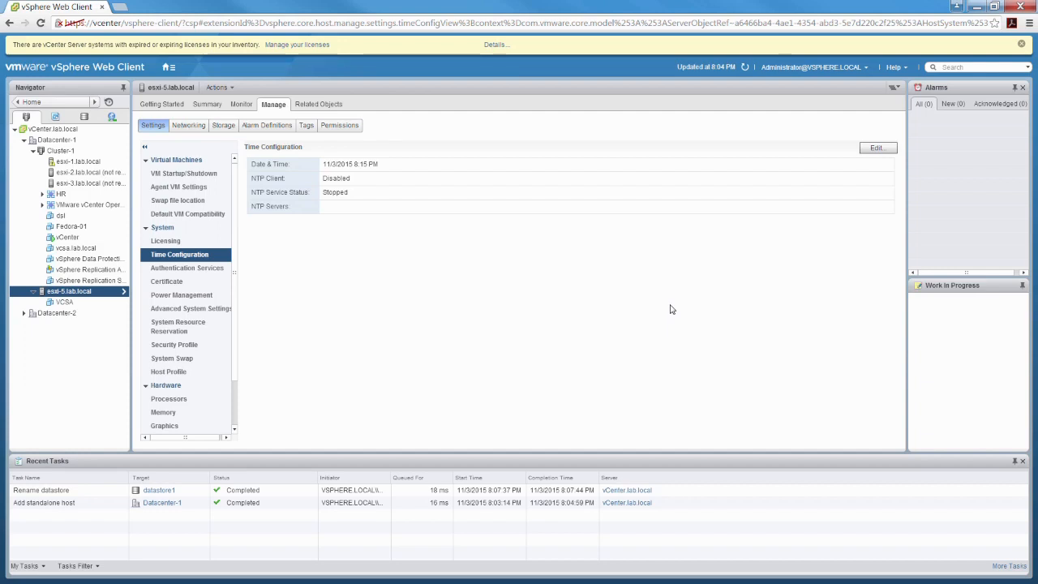
{"action": "left_click", "coordinate": [890, 147]}
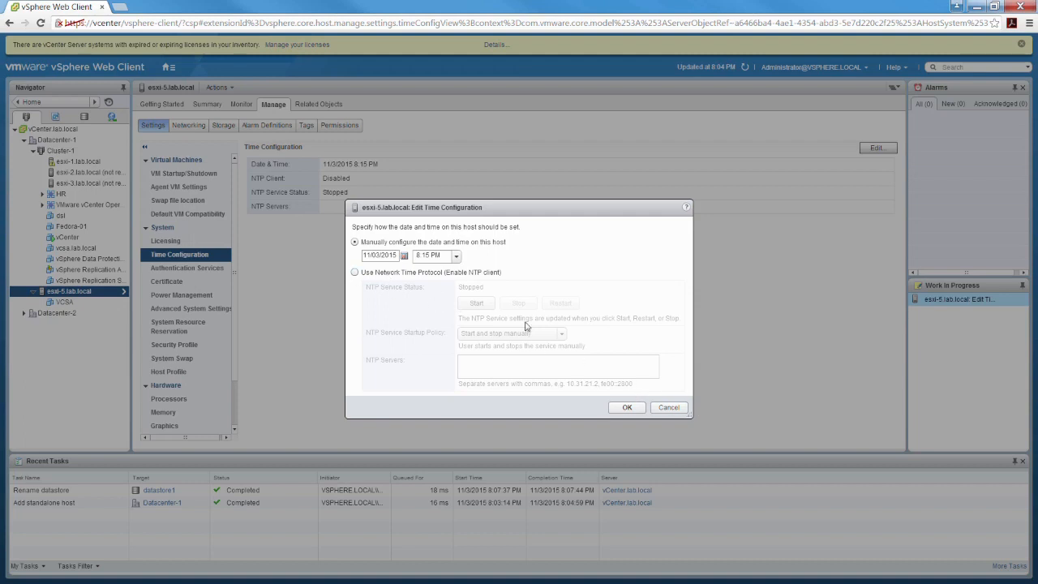
{"action": "left_click", "coordinate": [667, 407]}
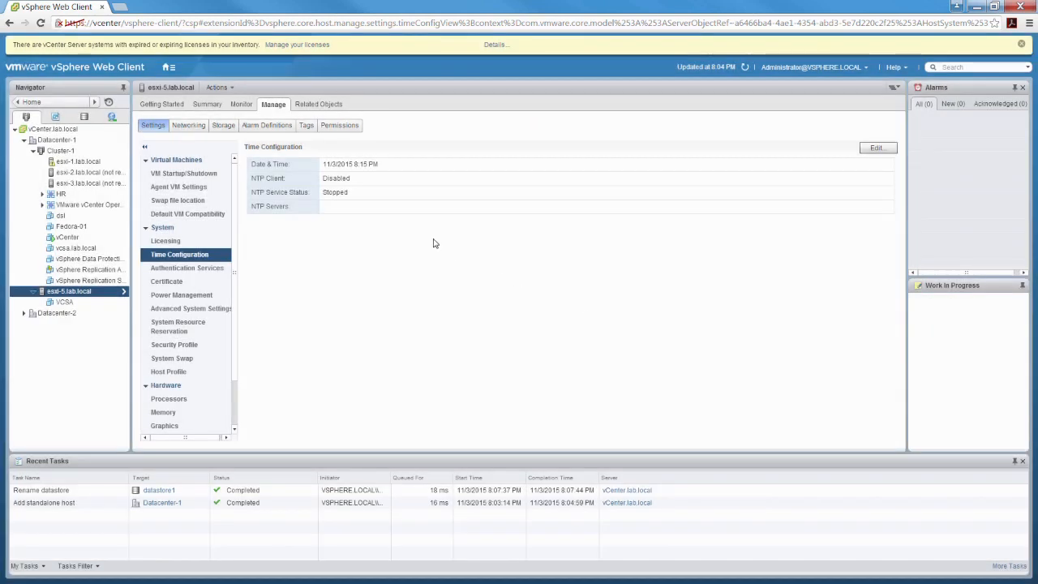
Review the authentication services, certificate, IPMI/iLO power management settings, advanced system settings and system resource reservation of esxi-5.lab.local
{"action": "left_click", "coordinate": [200, 271]}
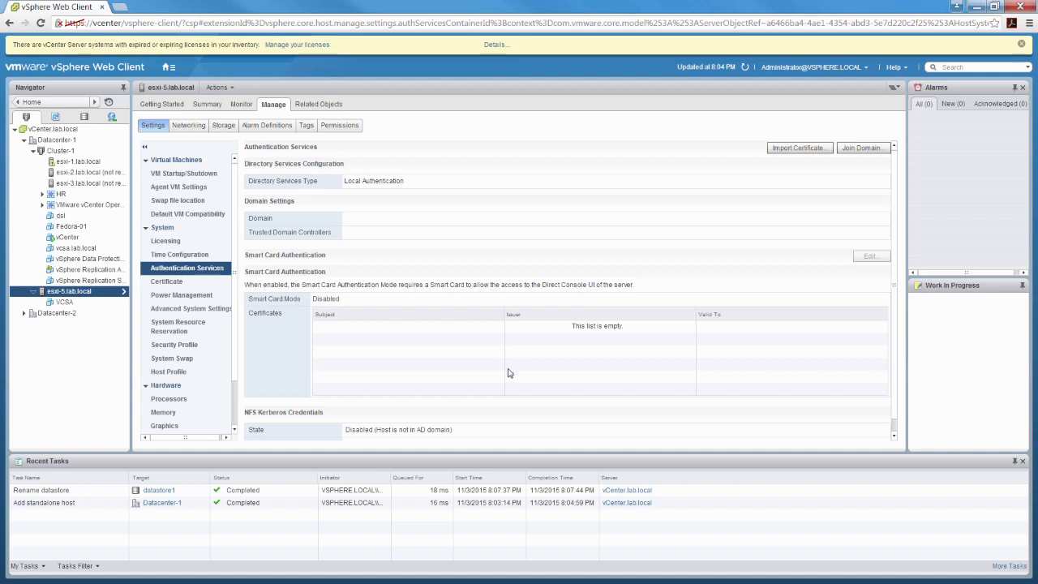
{"action": "left_click", "coordinate": [184, 282]}
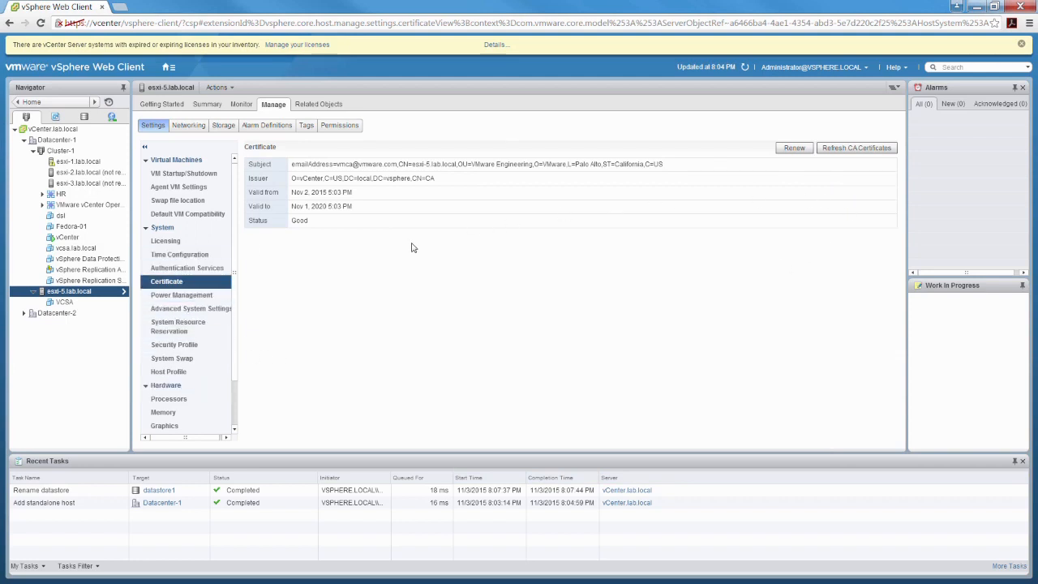
{"action": "left_click", "coordinate": [203, 298]}
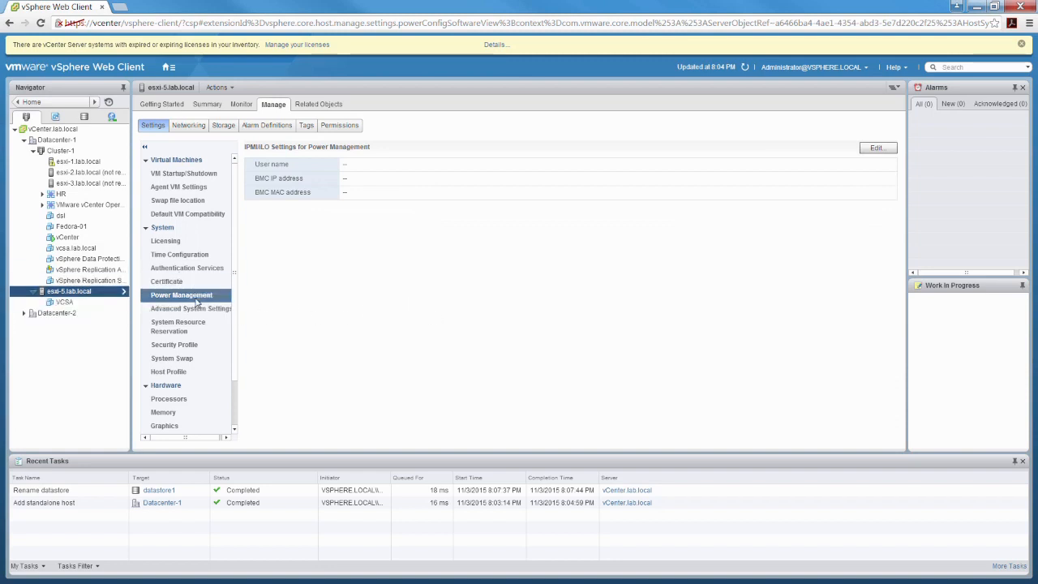
{"action": "left_click", "coordinate": [863, 150]}
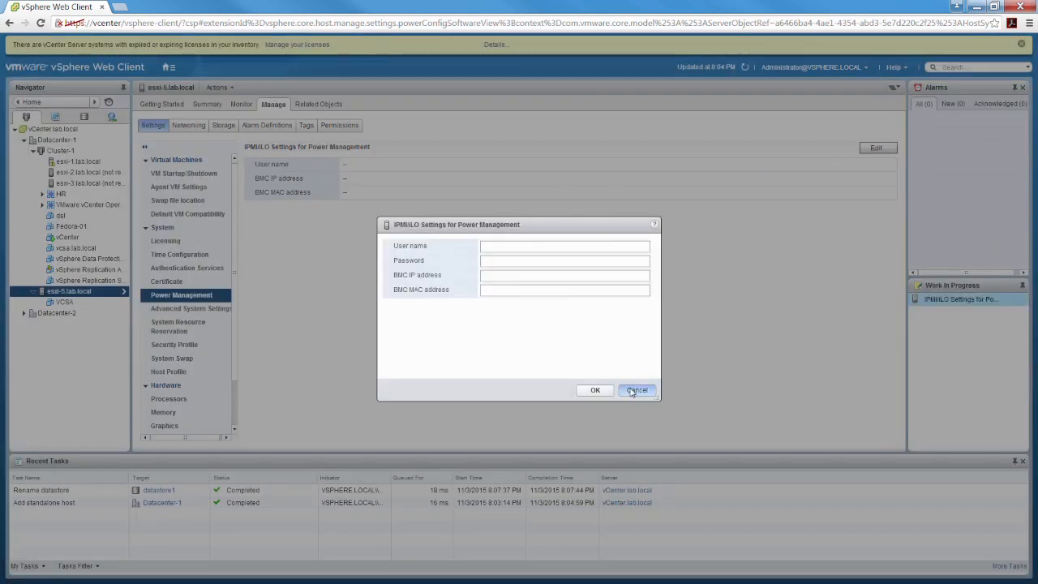
{"action": "left_click", "coordinate": [632, 390]}
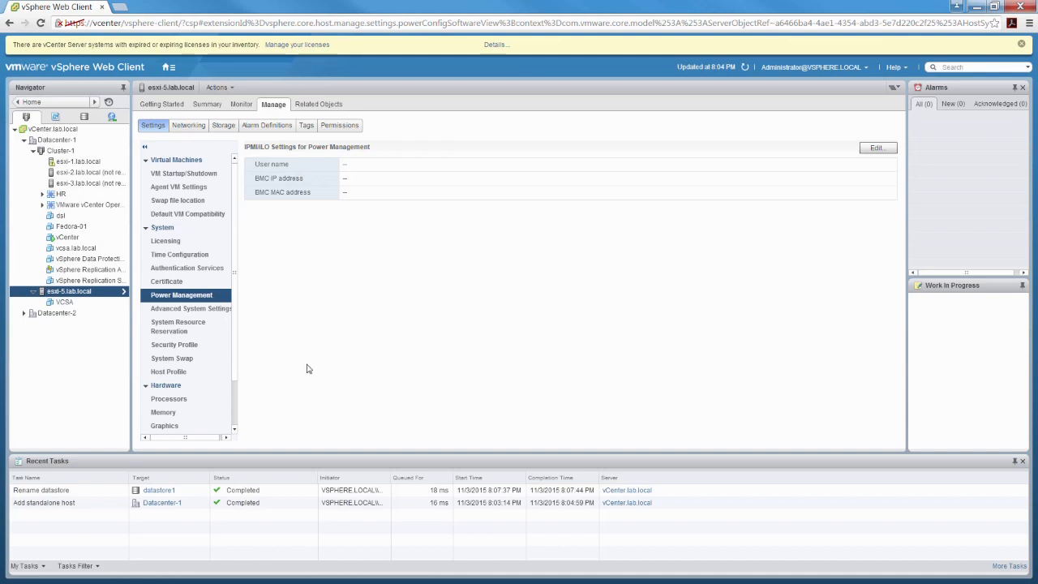
{"action": "left_click", "coordinate": [213, 309]}
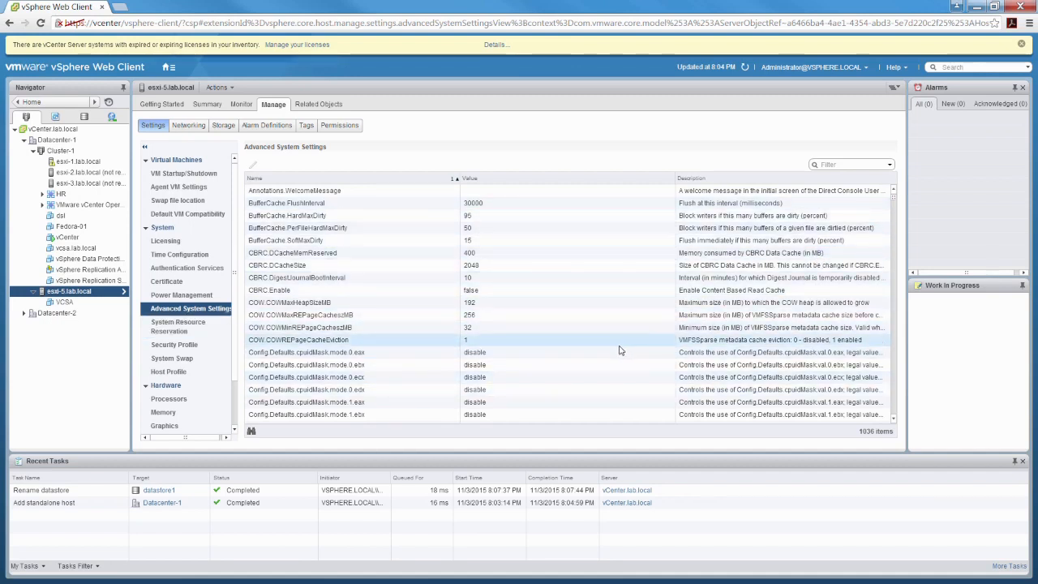
{"action": "left_click", "coordinate": [202, 322]}
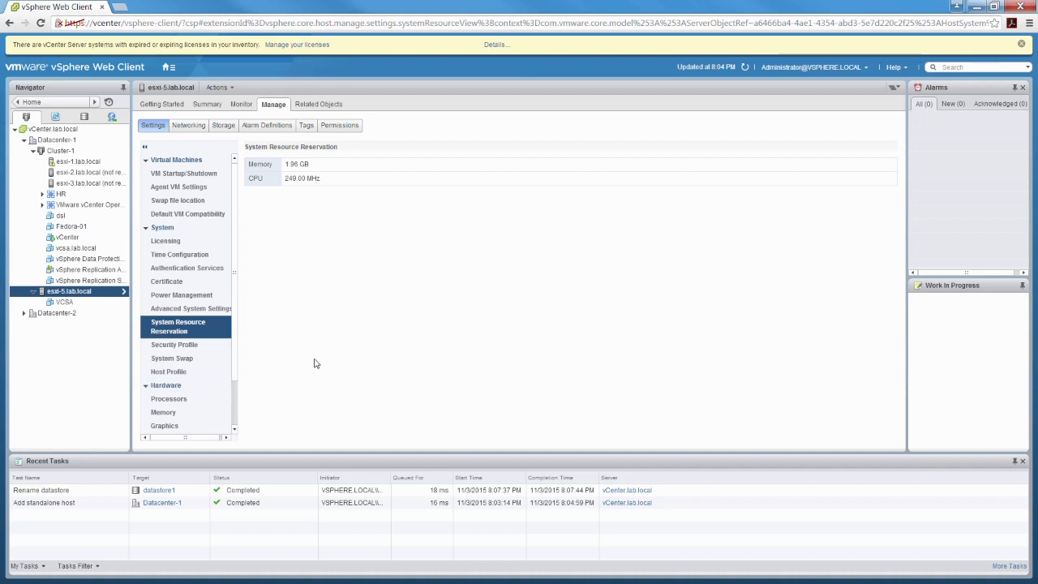
Examine the security profile of esxi-5.lab.local, covering firewall connections, services, lockdown mode, acceptance level and the firewall editing options
{"action": "left_click", "coordinate": [167, 346]}
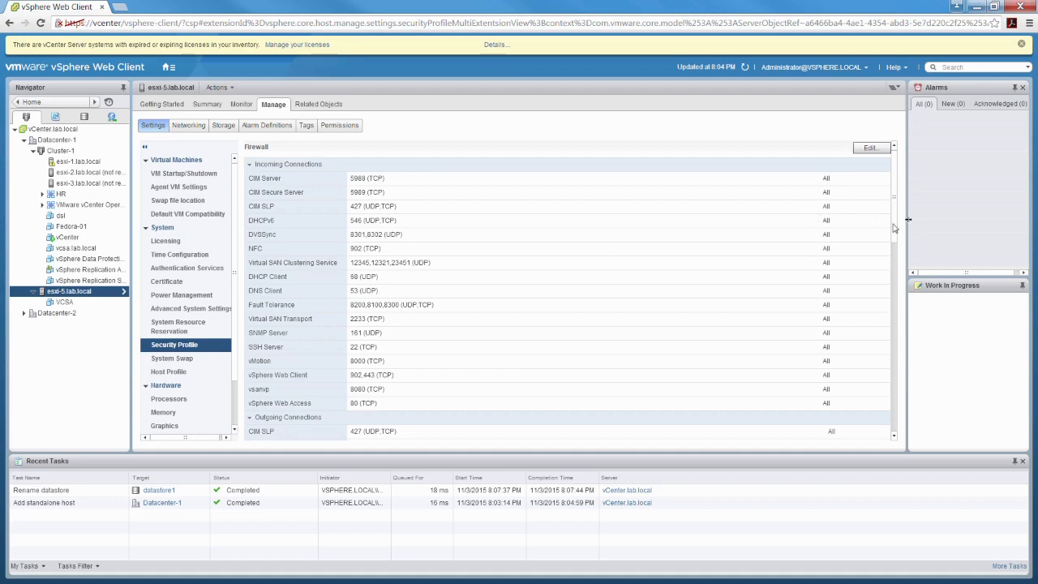
{"action": "scroll", "coordinate": [895, 232], "scroll_direction": "down", "scroll_amount": 8}
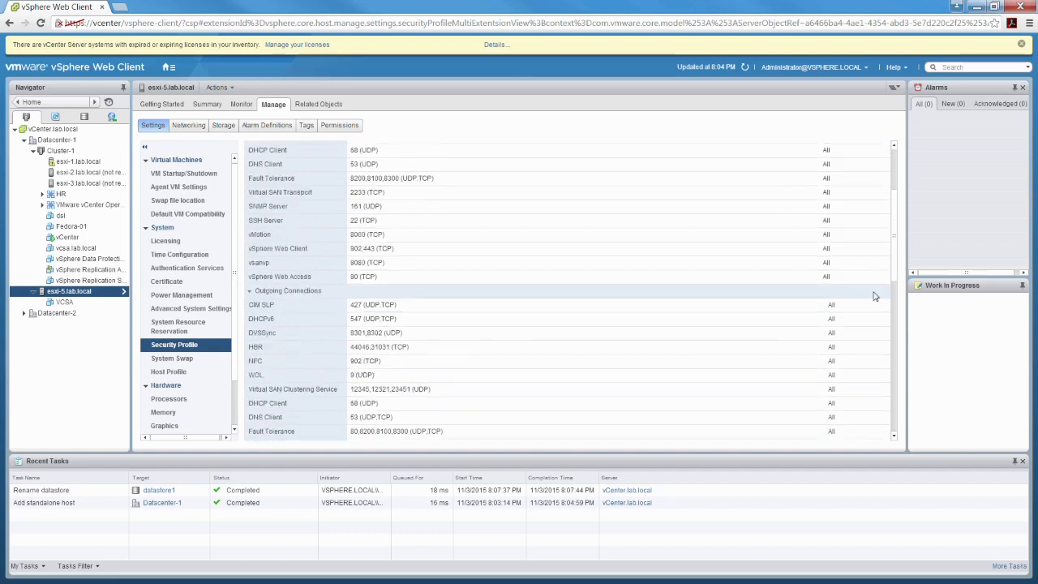
{"action": "scroll", "coordinate": [859, 350], "scroll_direction": "down", "scroll_amount": 5}
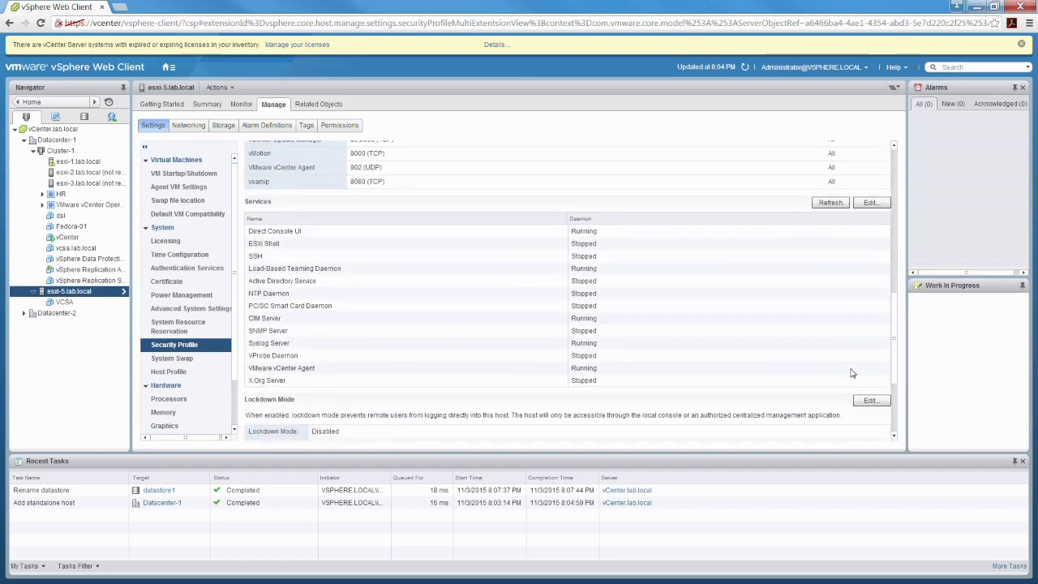
{"action": "scroll", "coordinate": [852, 373], "scroll_direction": "down", "scroll_amount": 4}
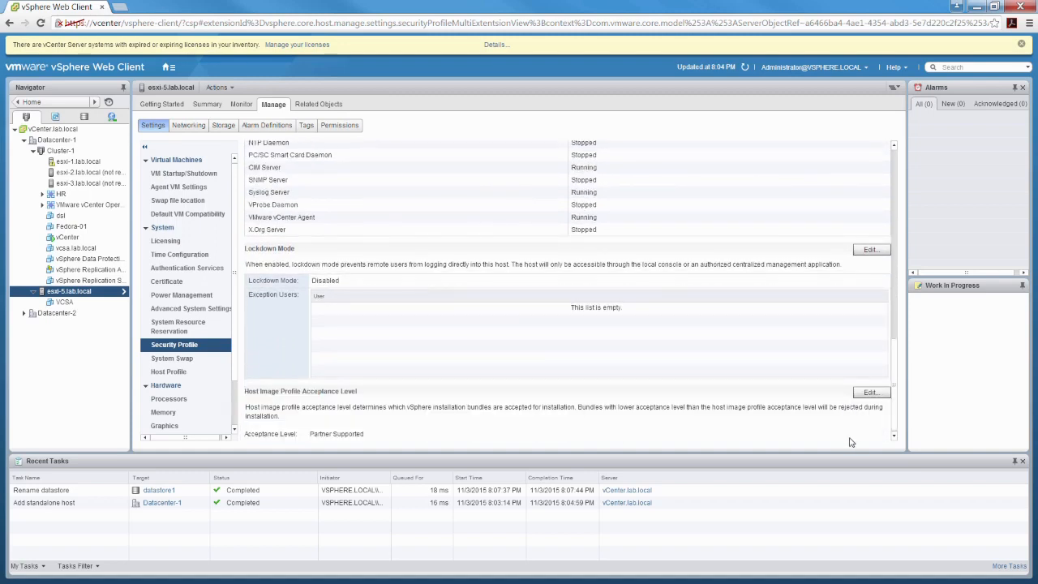
{"action": "scroll", "coordinate": [888, 418], "scroll_direction": "up", "scroll_amount": 3}
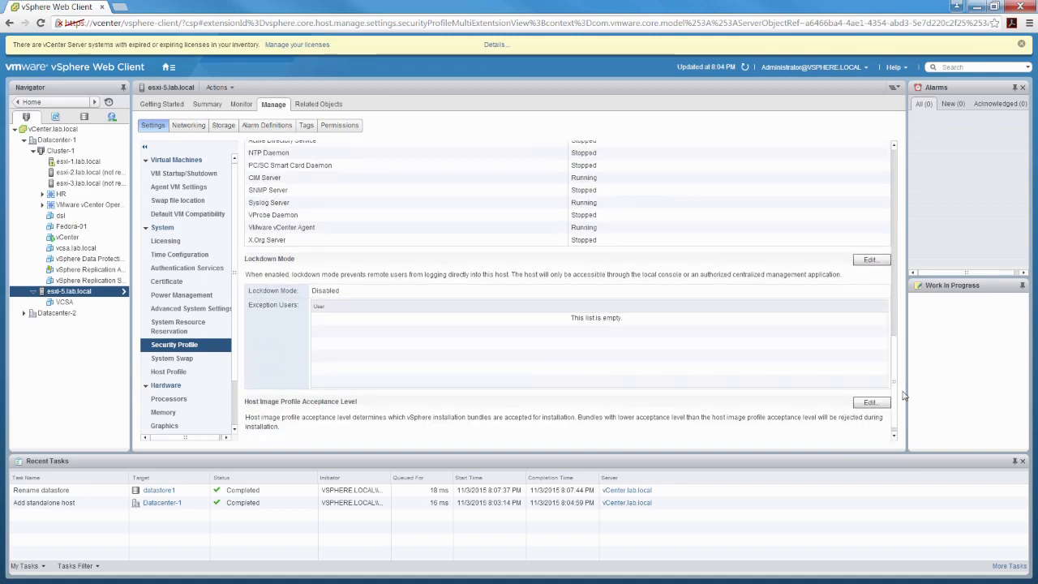
{"action": "scroll", "coordinate": [864, 221], "scroll_direction": "up", "scroll_amount": 6}
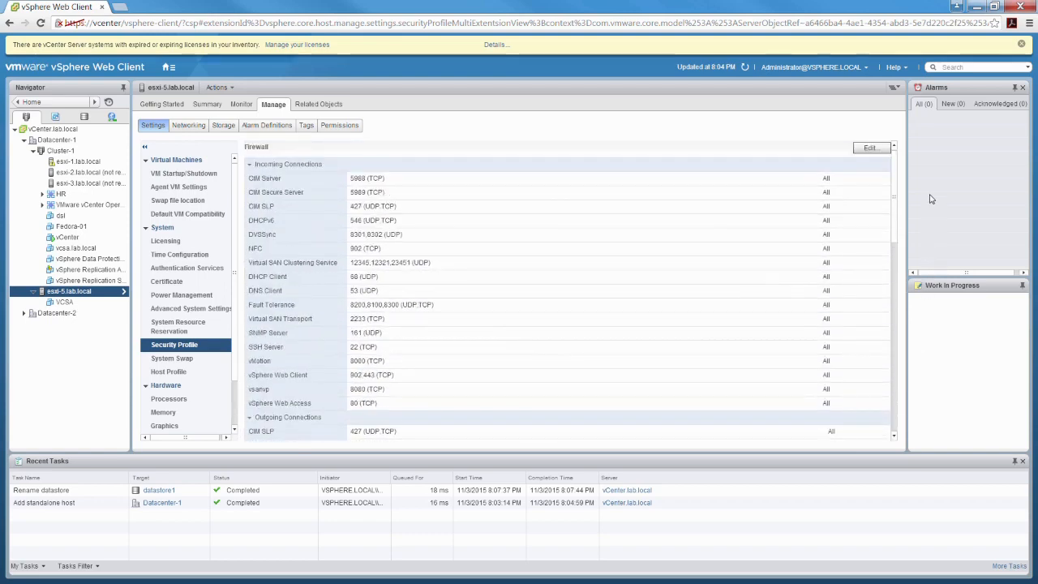
{"action": "left_click", "coordinate": [869, 150]}
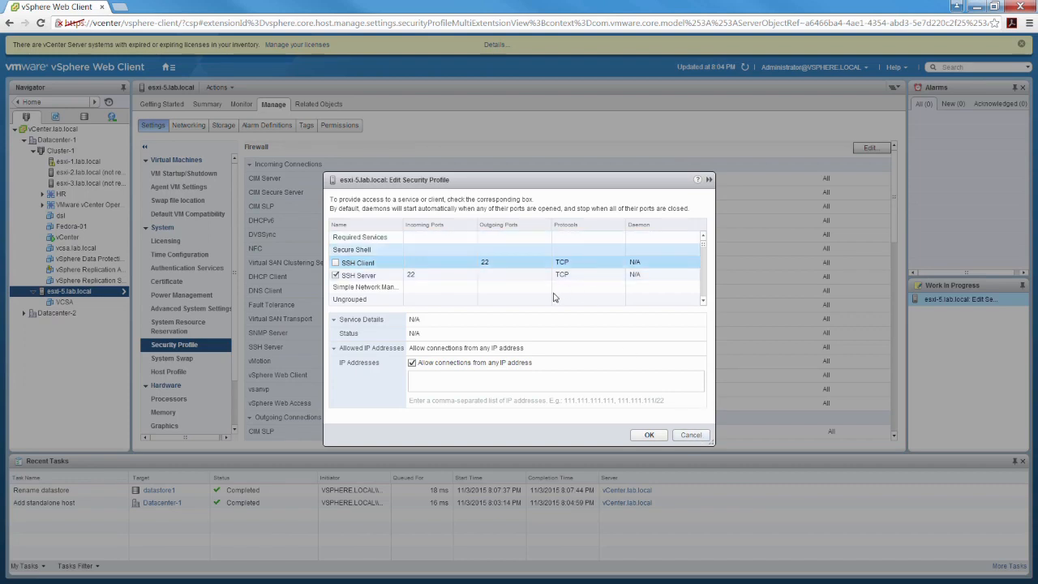
{"action": "left_click", "coordinate": [691, 436]}
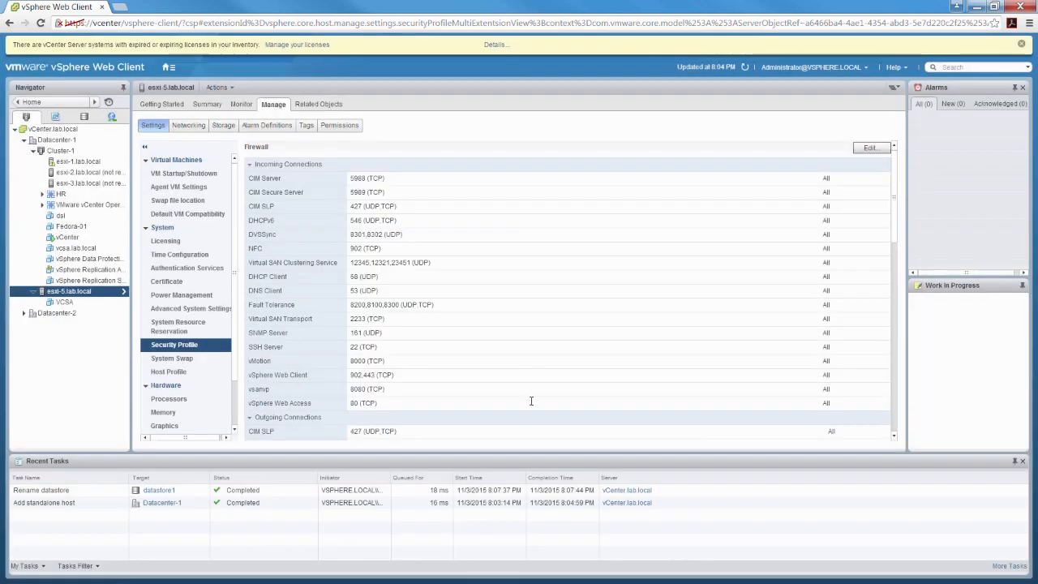
Review the System Swap and Host Profile settings of esxi-5.lab.local, including the option to attach a host profile
{"action": "left_click", "coordinate": [172, 358]}
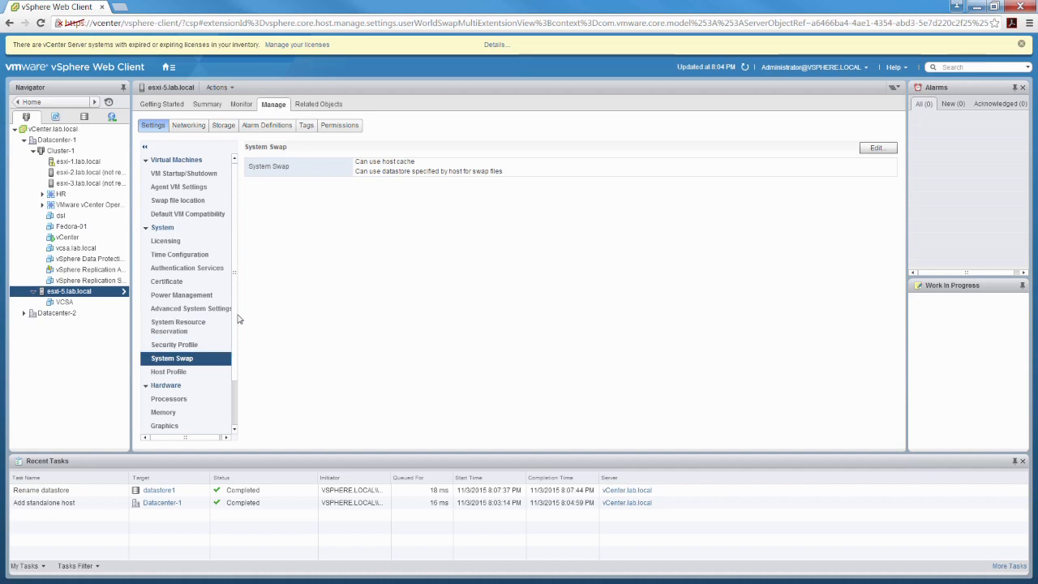
{"action": "scroll", "coordinate": [186, 316], "scroll_direction": "down", "scroll_amount": 4}
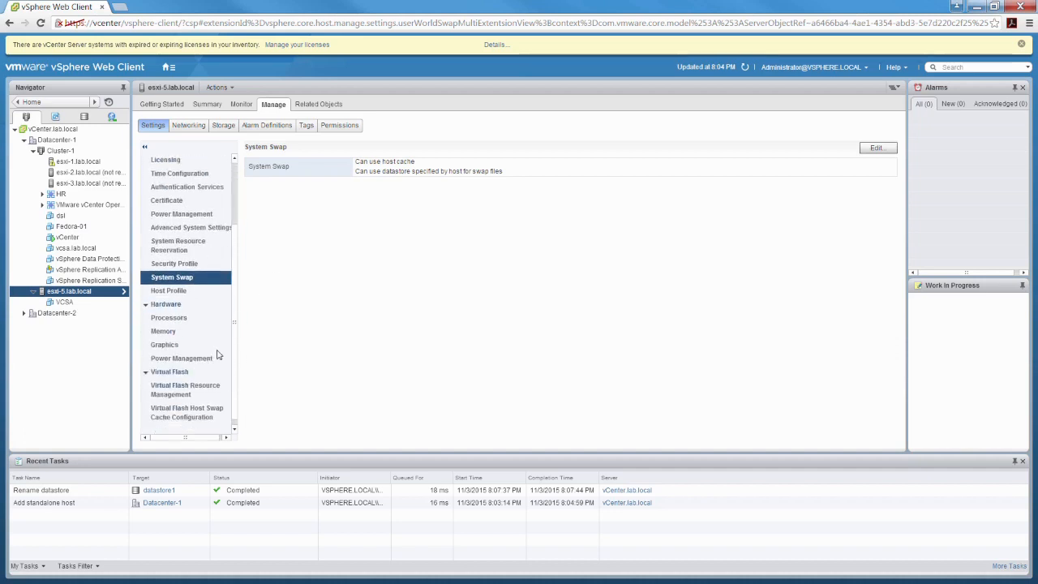
{"action": "left_click", "coordinate": [186, 292]}
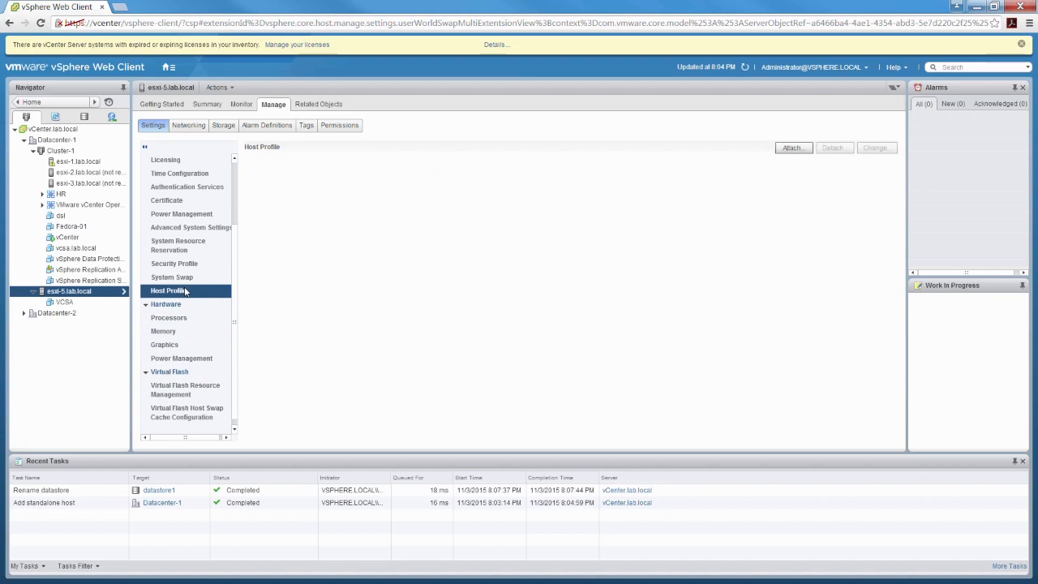
{"action": "left_click", "coordinate": [791, 153]}
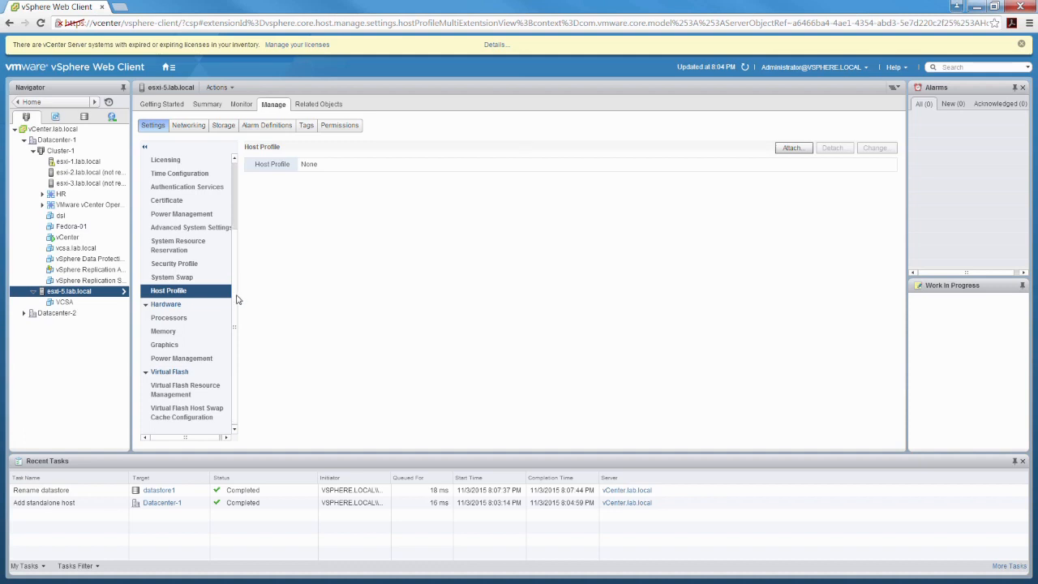
Review the hardware settings of esxi-5.lab.local: processors, memory, graphics and the power policy options, leaving the policy unchanged
{"action": "left_click", "coordinate": [182, 318]}
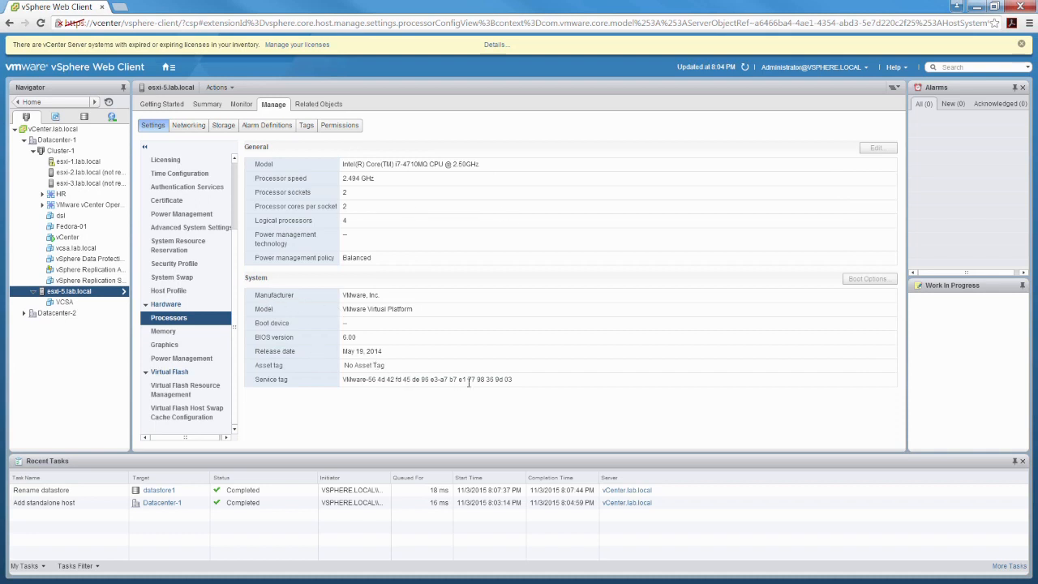
{"action": "left_click_drag", "start_coordinate": [522, 381], "coordinate": [347, 207]}
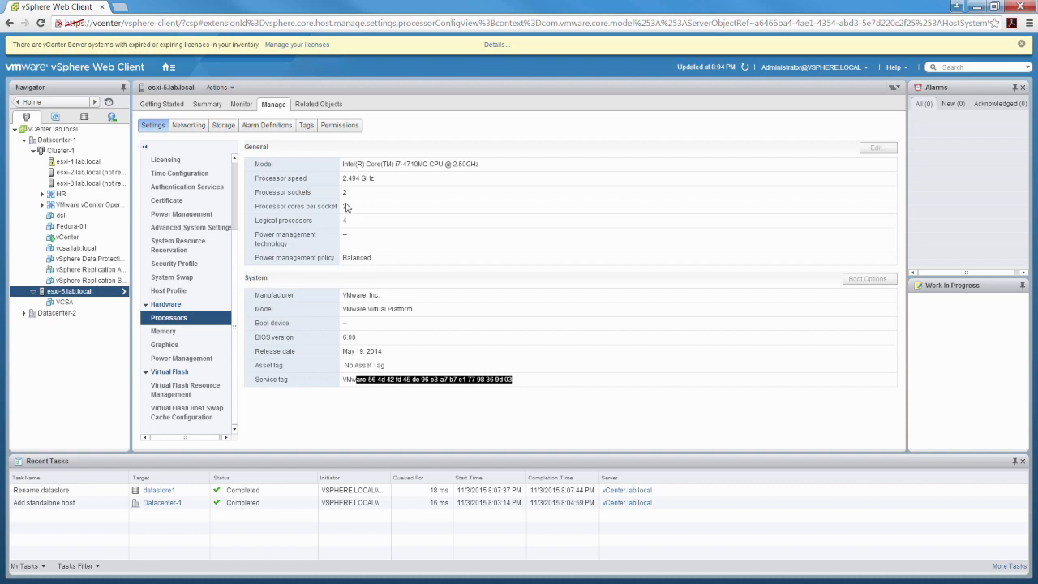
{"action": "left_click", "coordinate": [175, 335]}
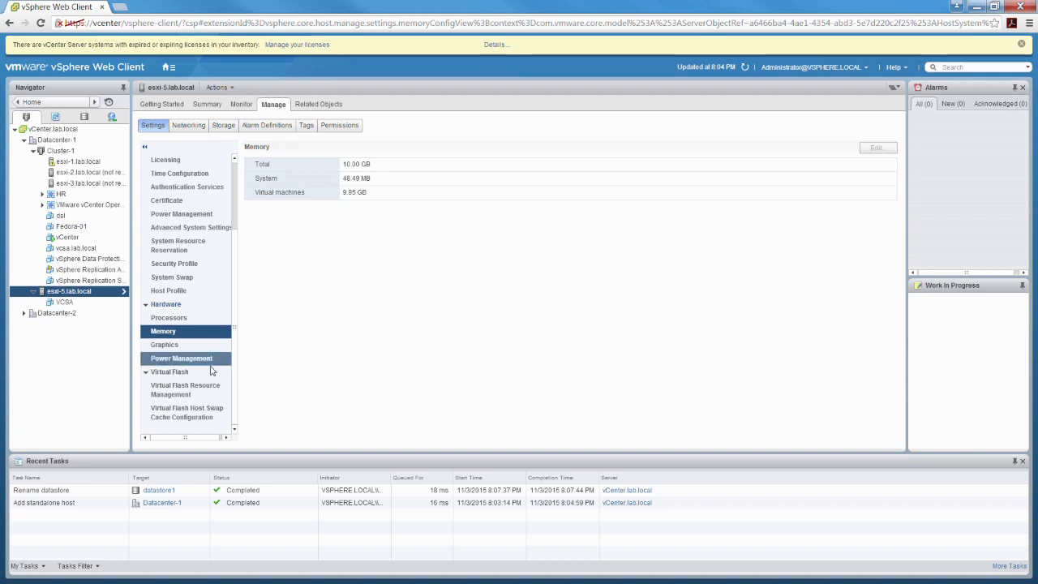
{"action": "left_click", "coordinate": [173, 348]}
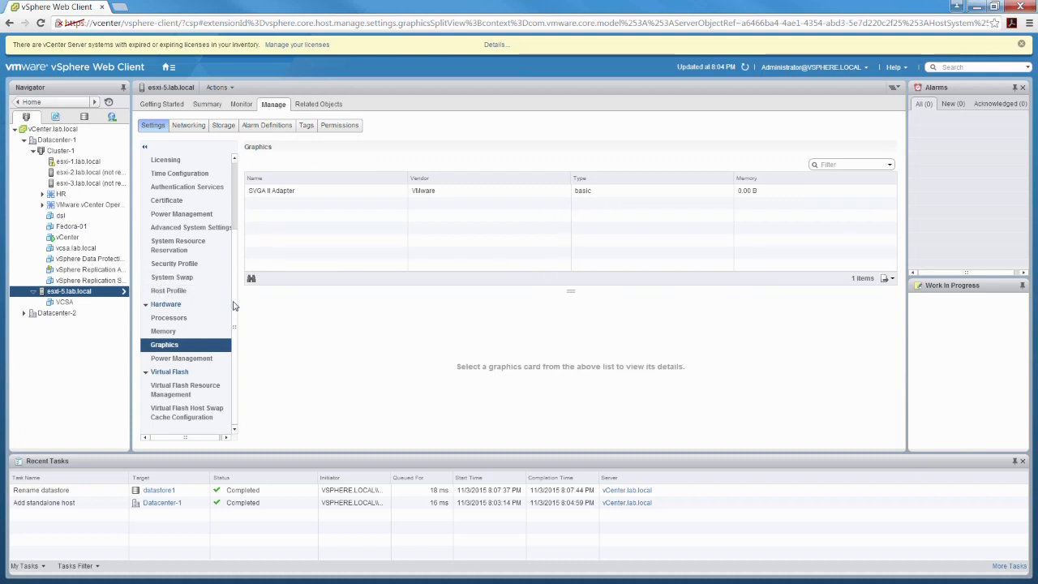
{"action": "left_click", "coordinate": [177, 360]}
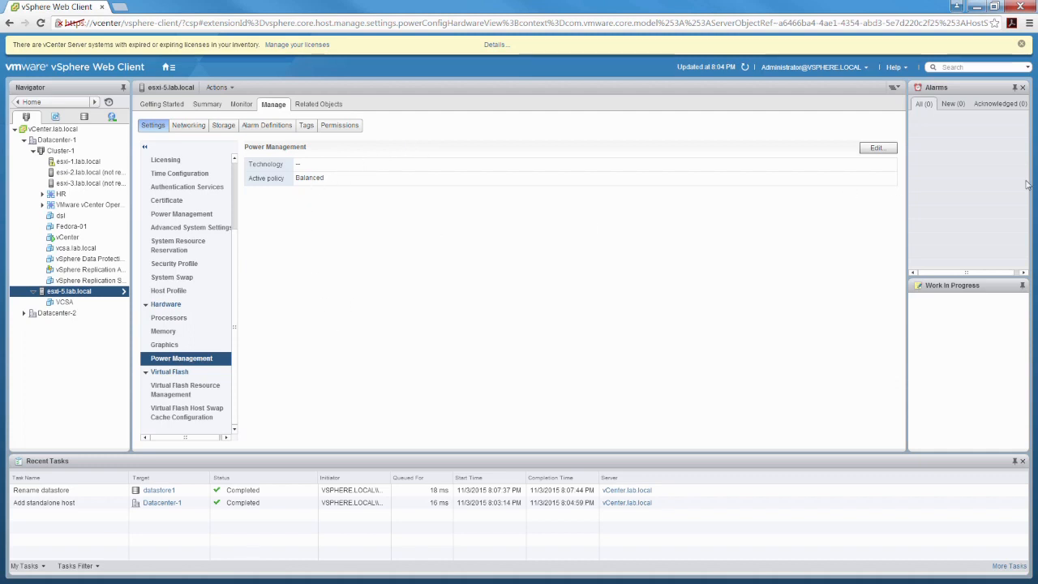
{"action": "left_click", "coordinate": [877, 149]}
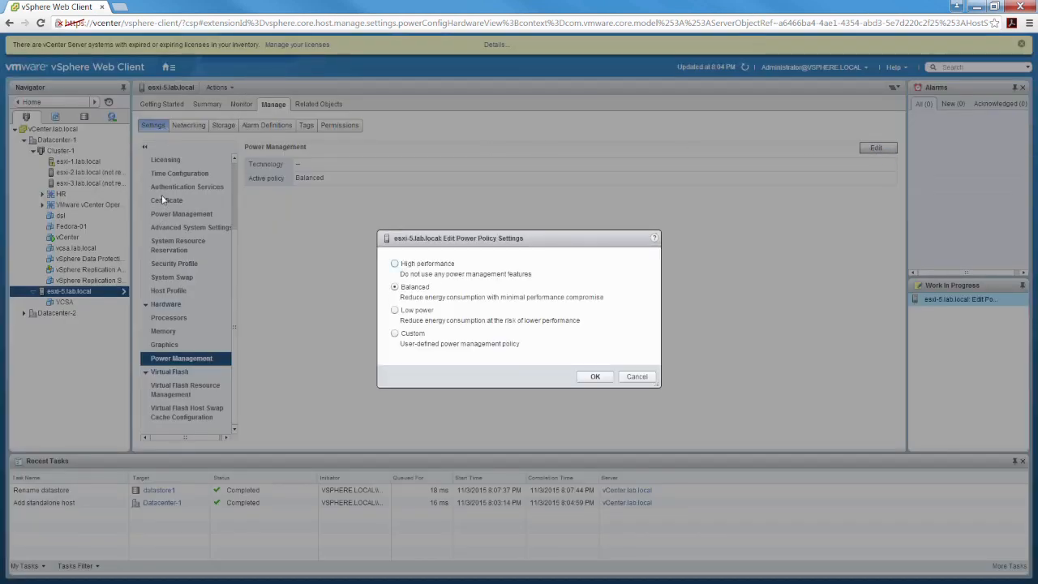
{"action": "left_click", "coordinate": [636, 377]}
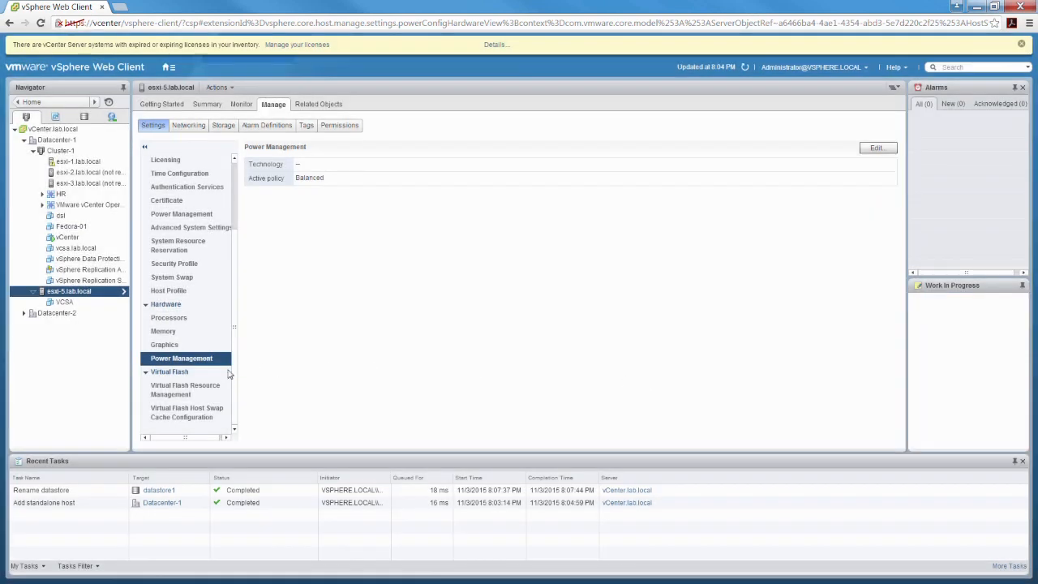
Review the Virtual Flash Resource Management and Virtual Flash Host Swap Cache Configuration of esxi-5.lab.local
{"action": "left_click", "coordinate": [194, 392]}
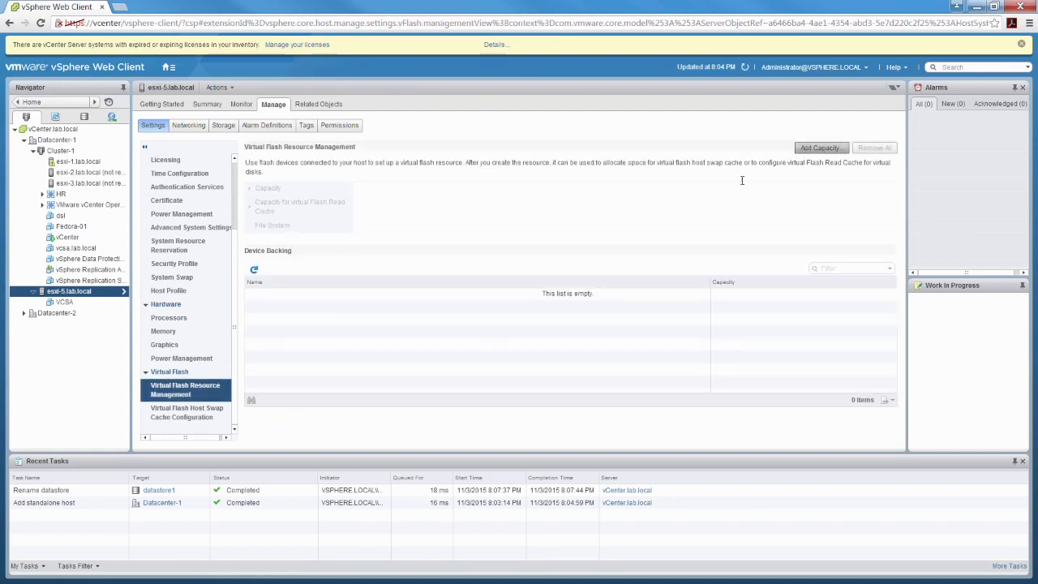
{"action": "left_click", "coordinate": [193, 417]}
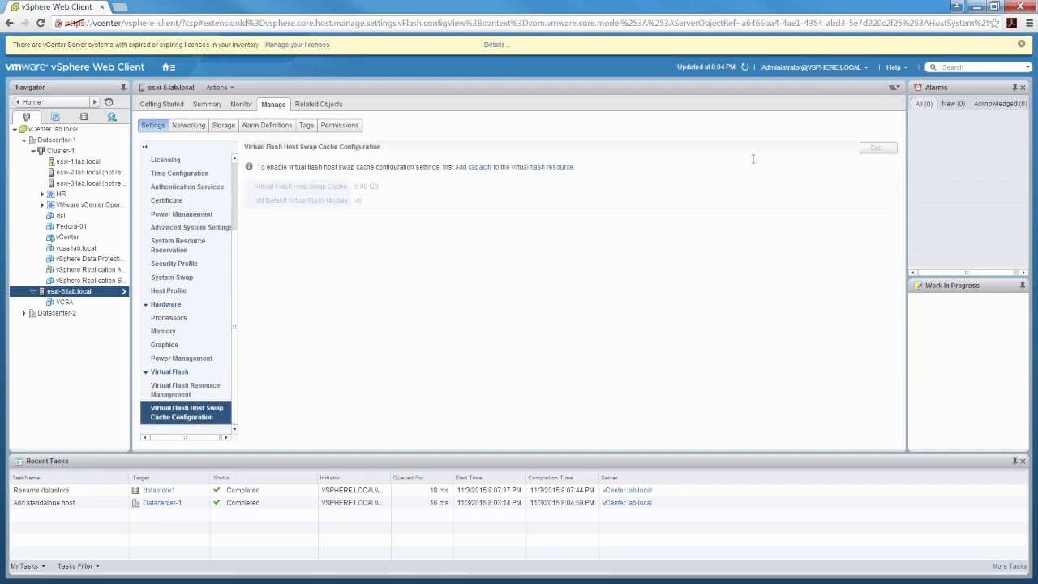
{"action": "left_click", "coordinate": [185, 389]}
{"action": "left_click", "coordinate": [184, 418]}
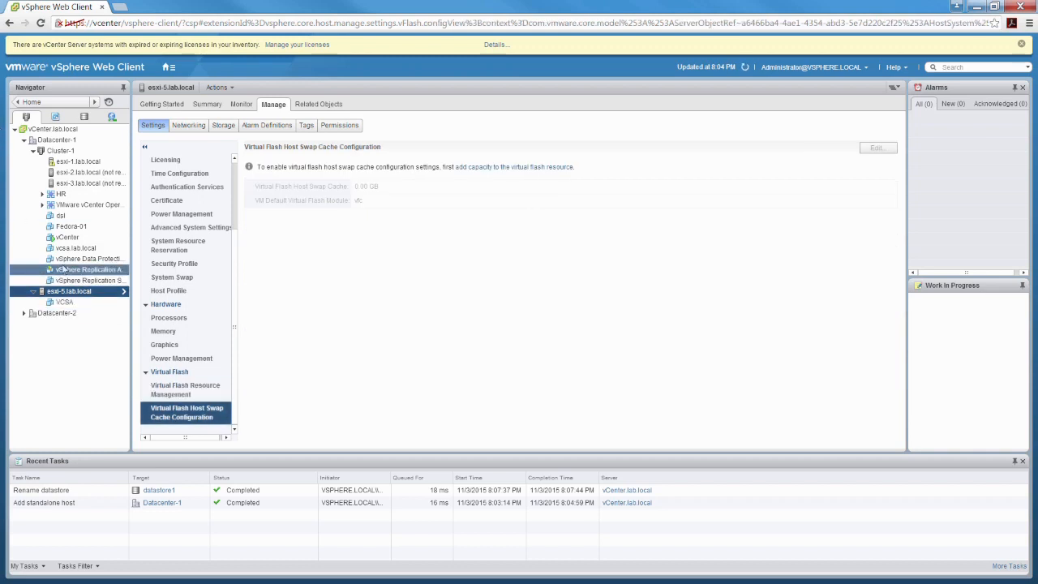
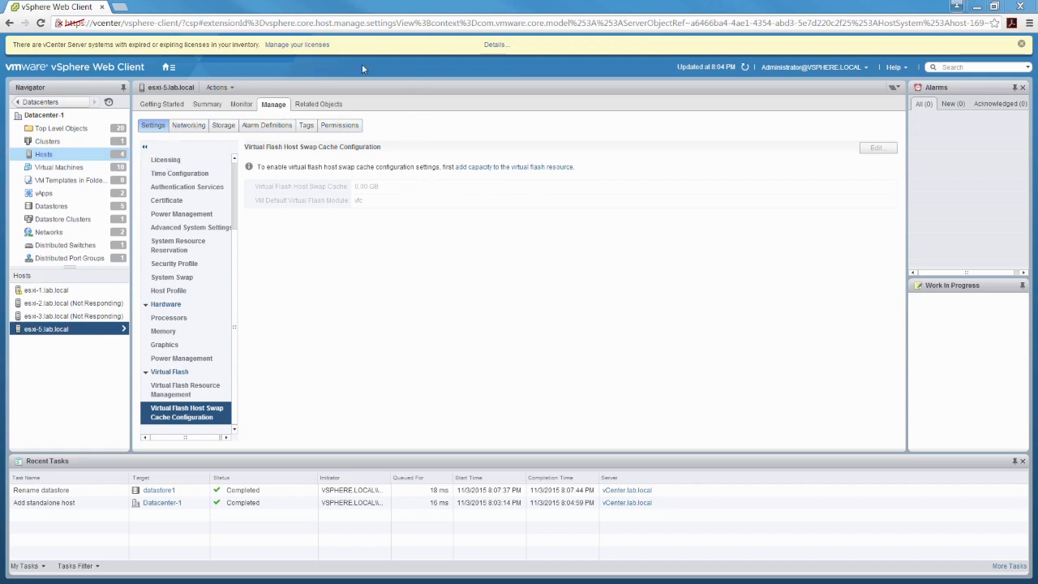
Examine the host's virtual switch networking and its storage adapters, storage devices and host cache configuration
{"action": "left_click", "coordinate": [191, 129]}
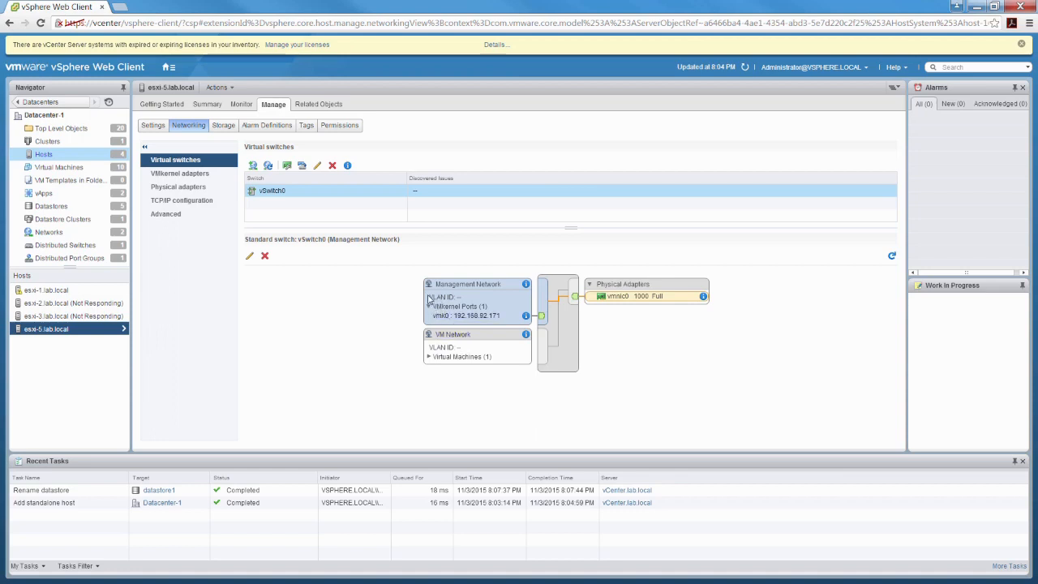
{"action": "left_click", "coordinate": [224, 126]}
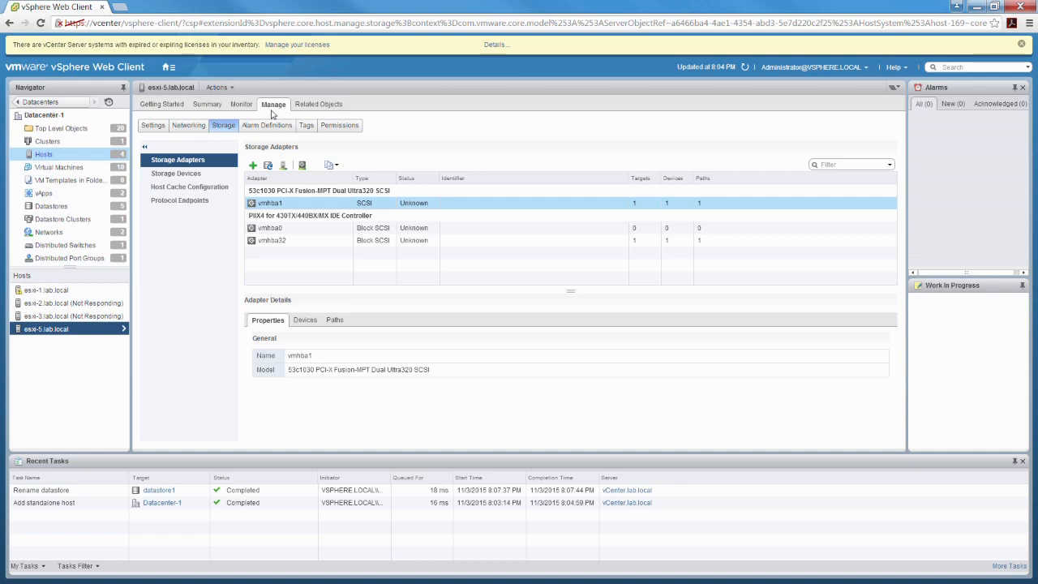
{"action": "left_click", "coordinate": [148, 128]}
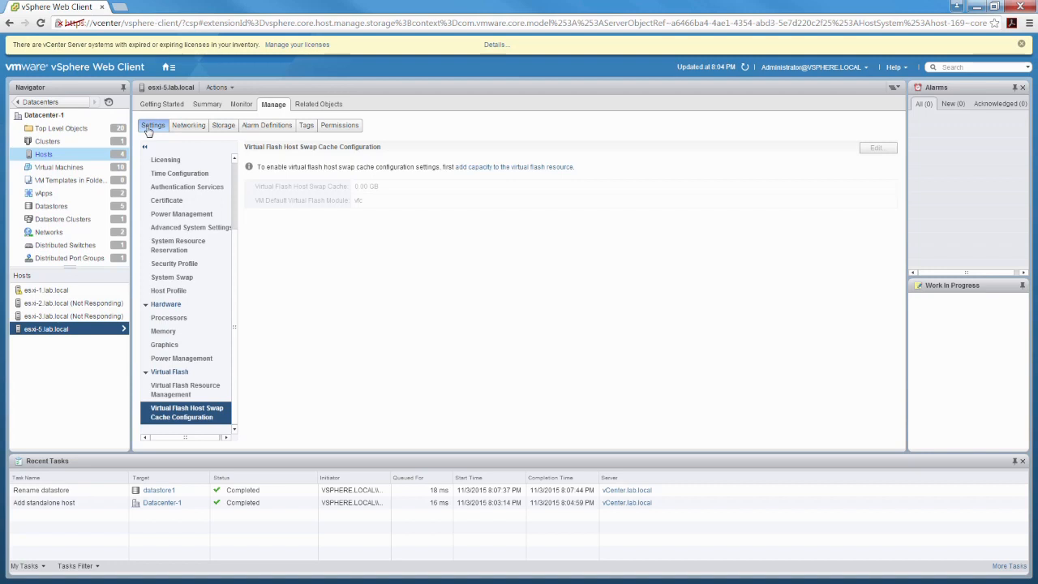
{"action": "left_click", "coordinate": [198, 129]}
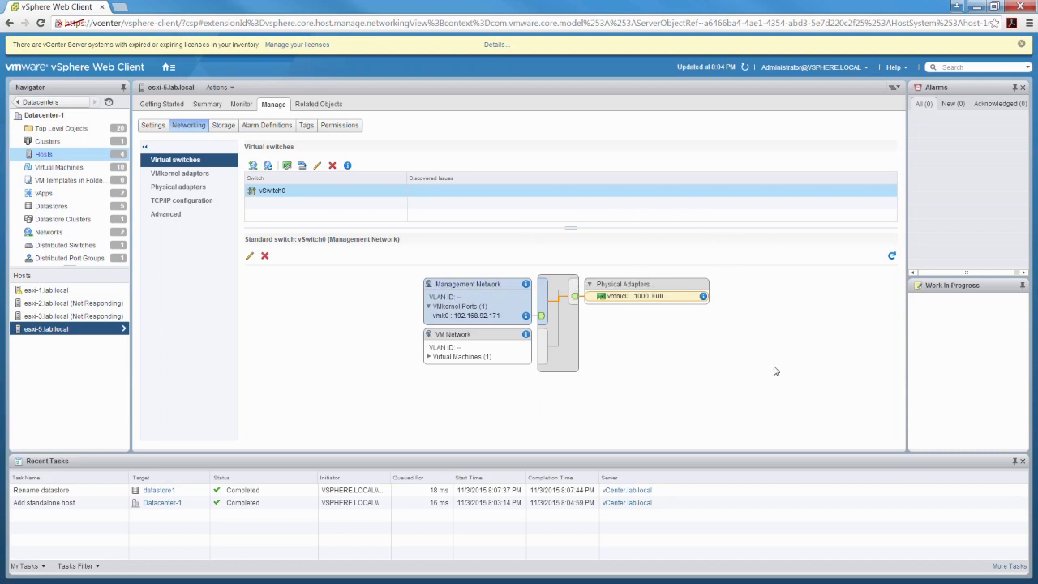
{"action": "left_click", "coordinate": [224, 126]}
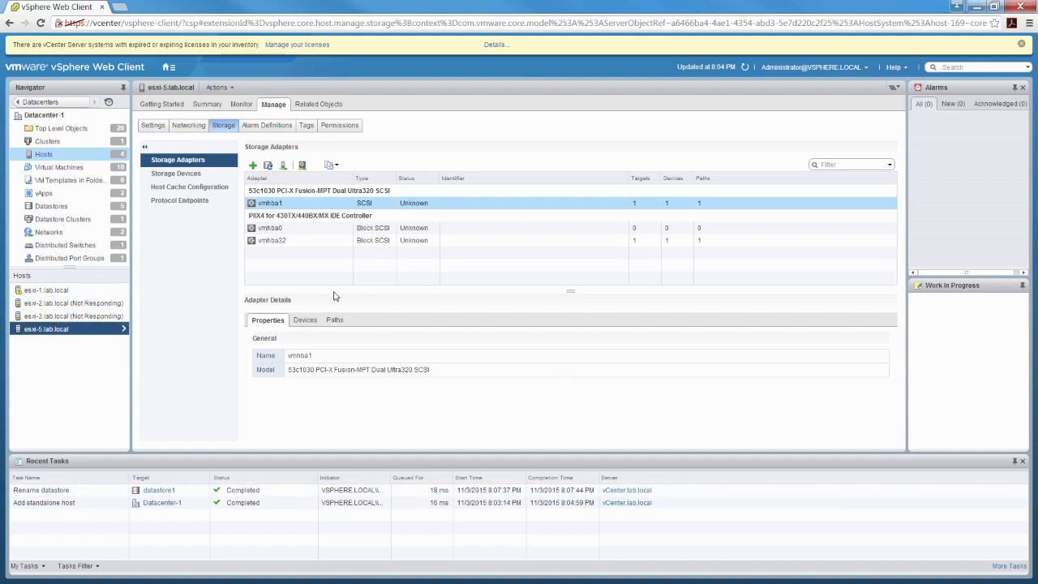
{"action": "left_click", "coordinate": [190, 175]}
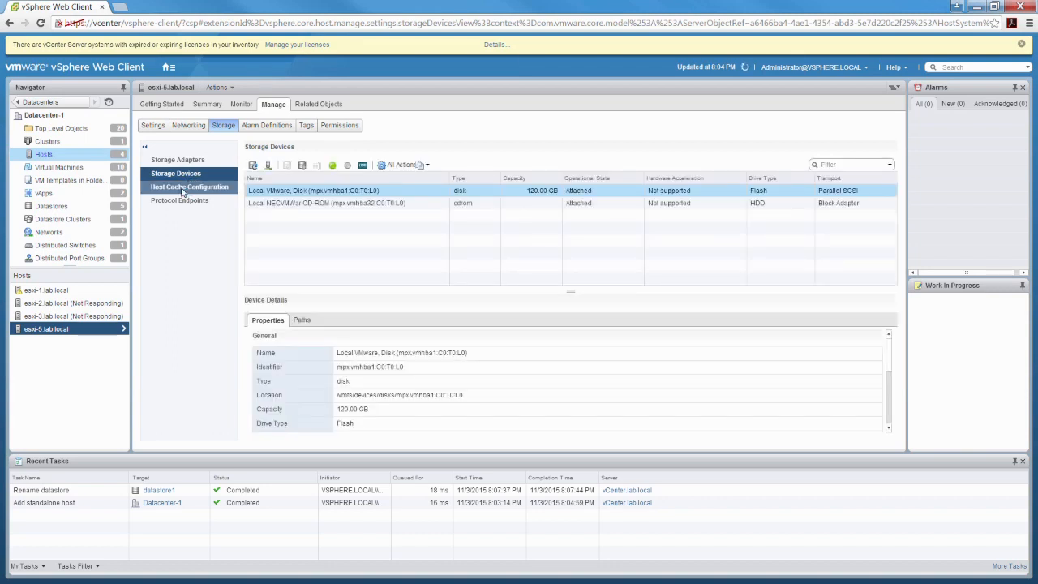
{"action": "left_click", "coordinate": [183, 189]}
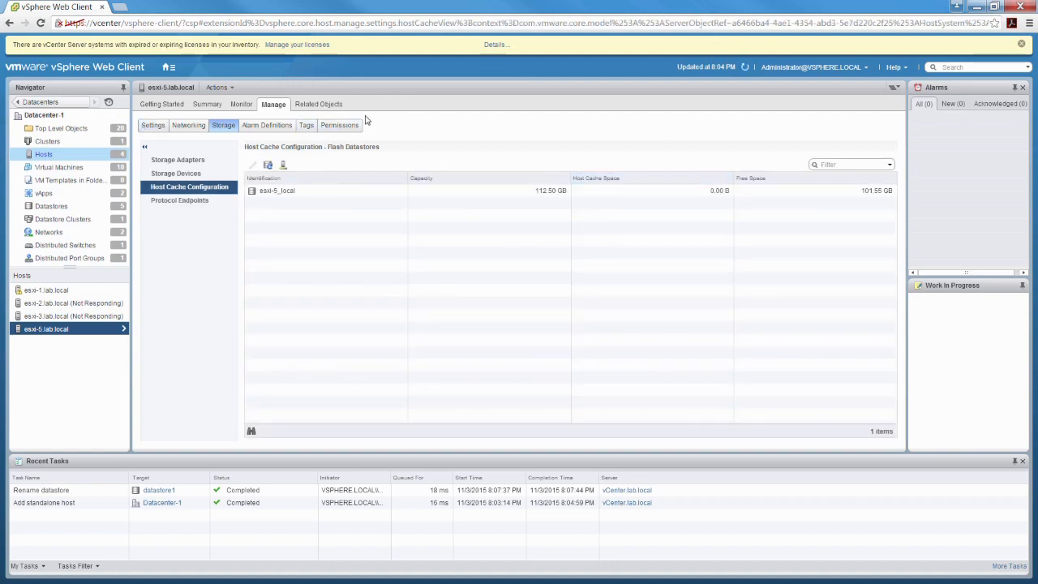
View the alarm definitions of esxi-5.lab.local and return to the host's general management settings
{"action": "left_click", "coordinate": [256, 127]}
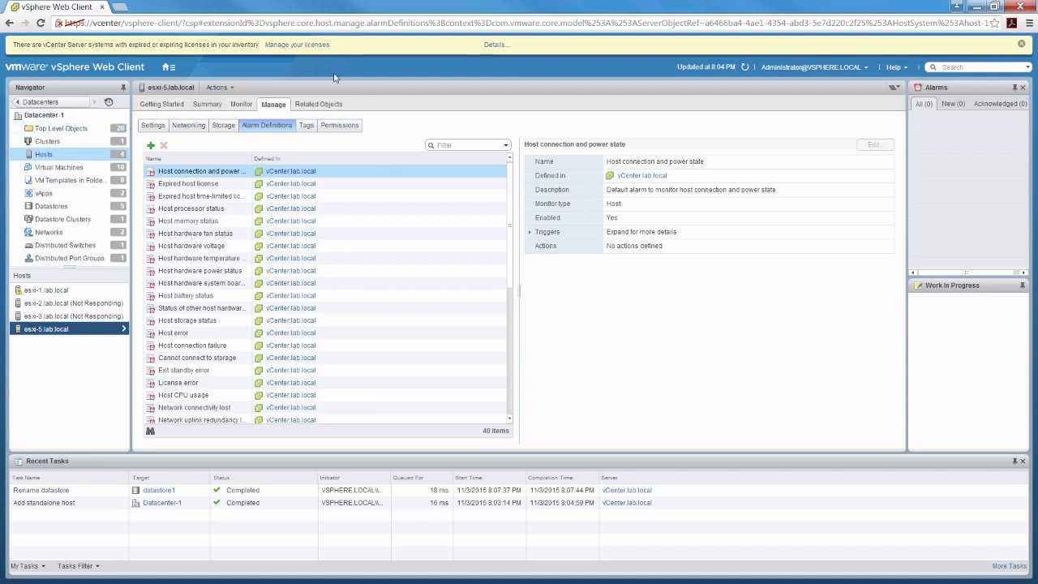
{"action": "left_click", "coordinate": [223, 126]}
{"action": "left_click", "coordinate": [190, 126]}
{"action": "left_click", "coordinate": [152, 126]}
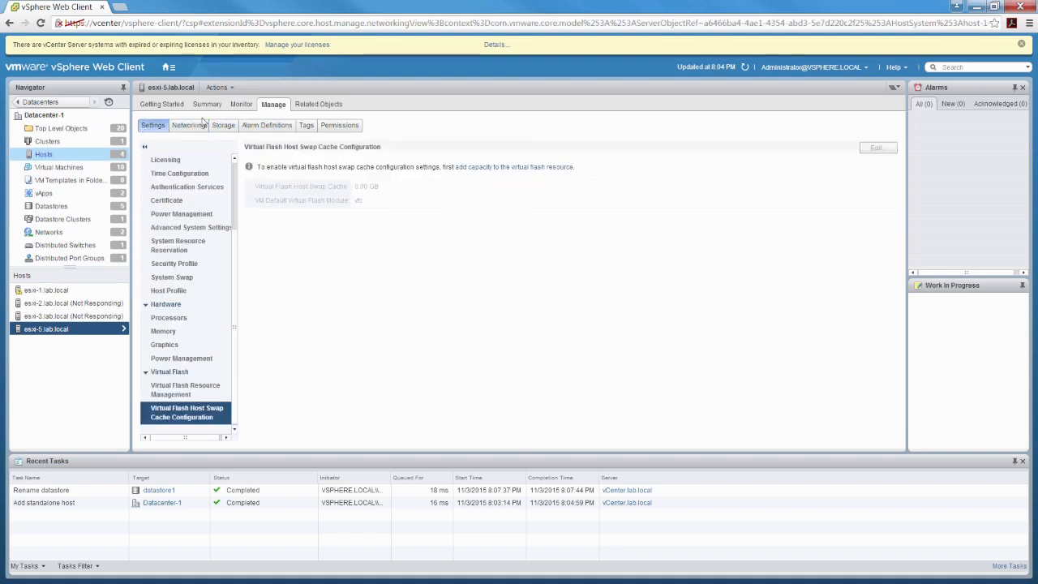
Open the vCenter.lab.local server from the vCenter Servers in the vCenter inventory lists
{"action": "left_click", "coordinate": [167, 68]}
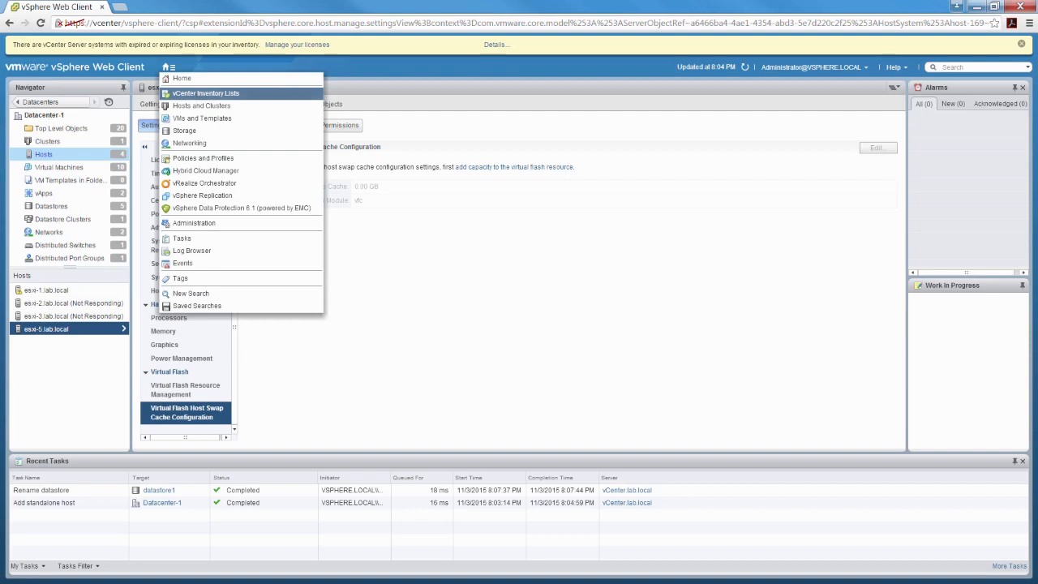
{"action": "left_click", "coordinate": [205, 93]}
{"action": "left_click", "coordinate": [57, 207]}
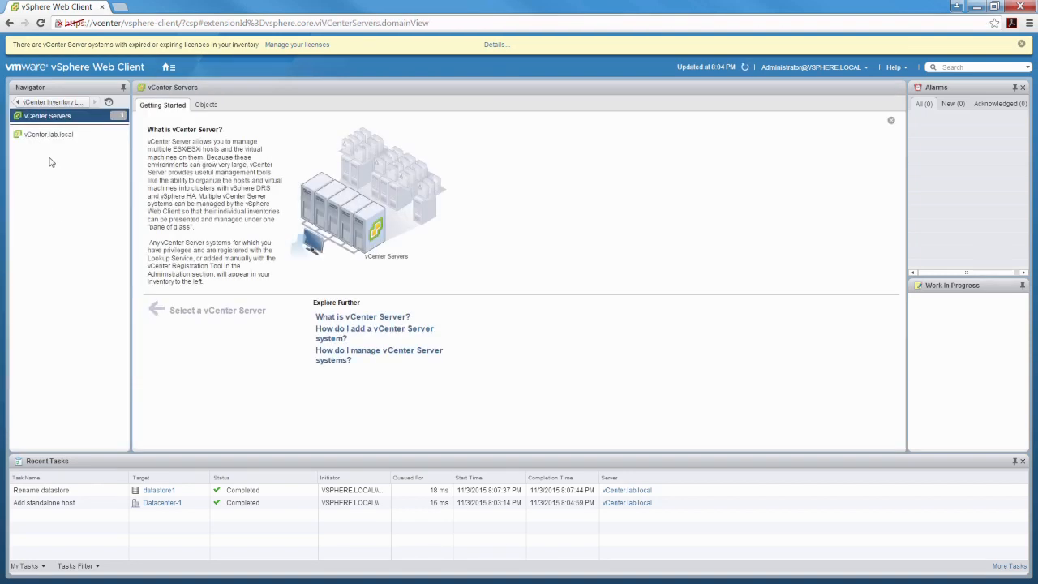
{"action": "left_click", "coordinate": [42, 139]}
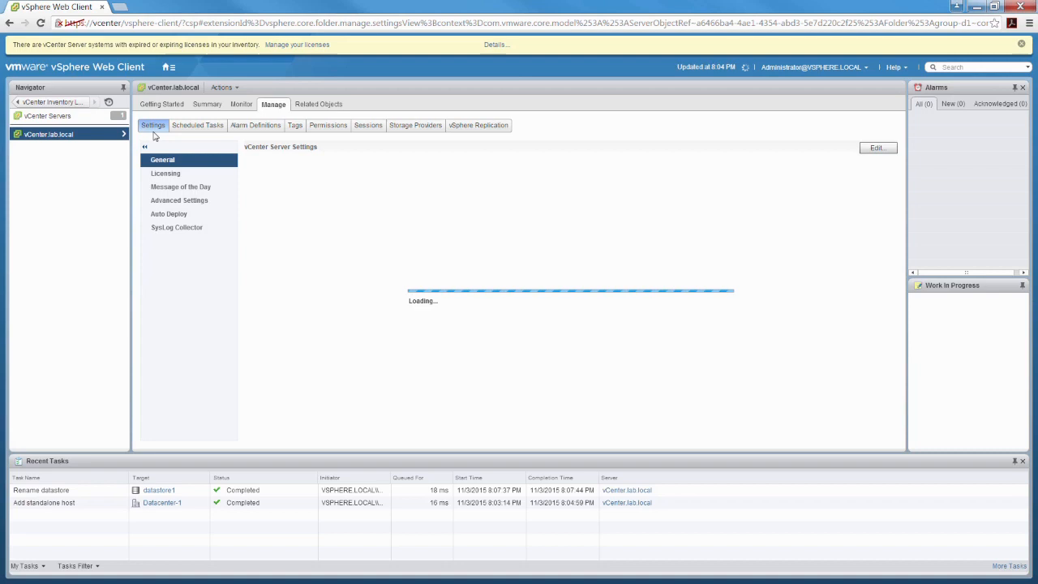
Review the getting started, summary, monitoring and management information of vCenter.lab.local, and dismiss the vSphere Replication error
{"action": "left_click", "coordinate": [168, 106]}
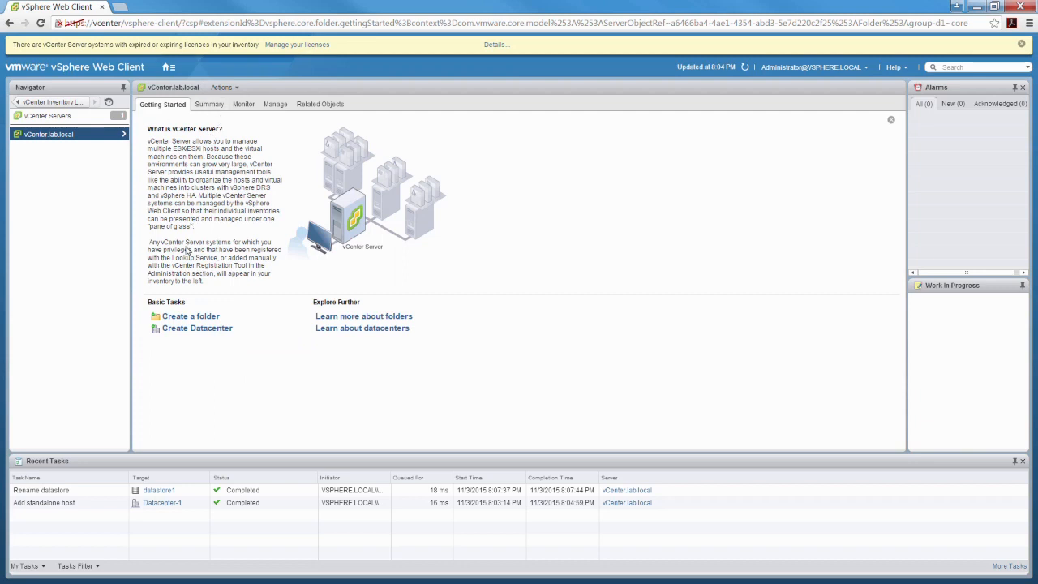
{"action": "left_click", "coordinate": [211, 105]}
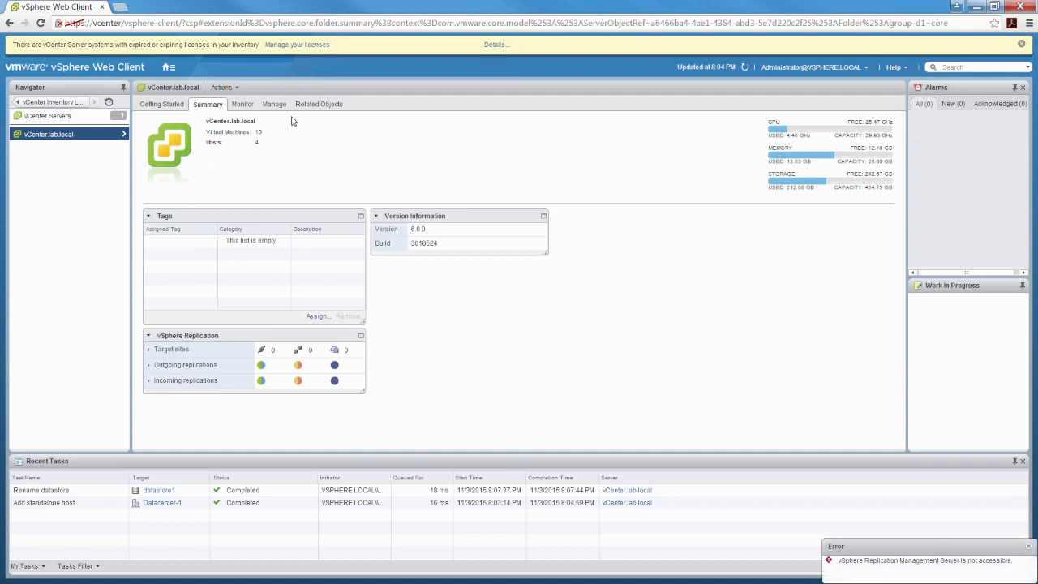
{"action": "left_click", "coordinate": [242, 104]}
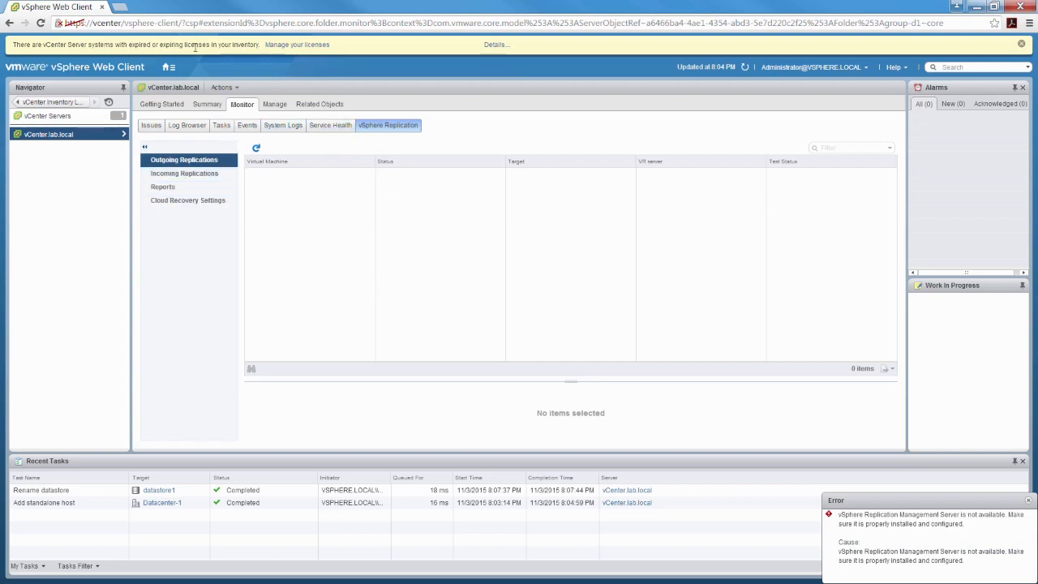
{"action": "left_click", "coordinate": [275, 106]}
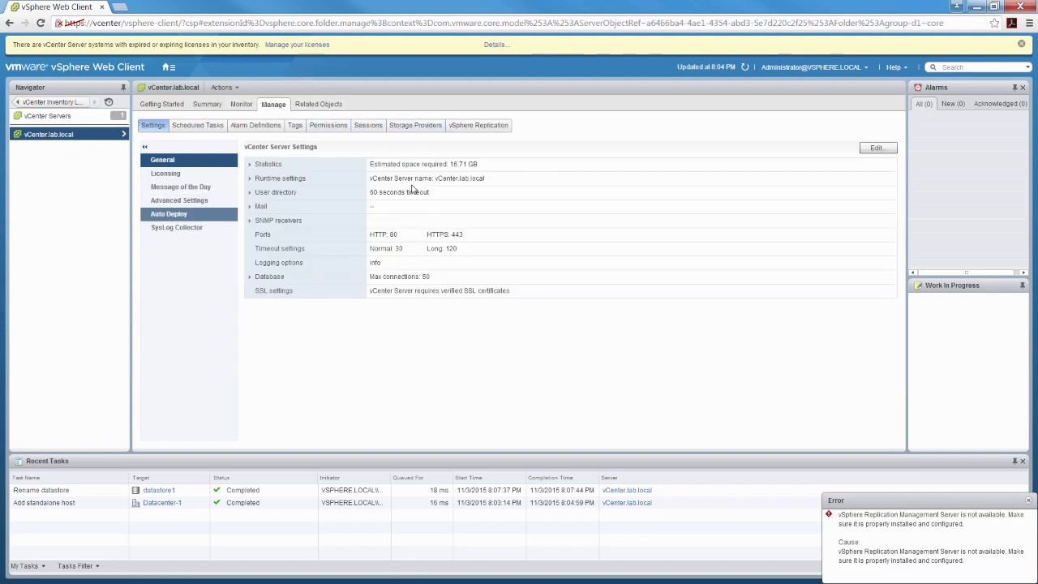
{"action": "left_click", "coordinate": [1028, 502]}
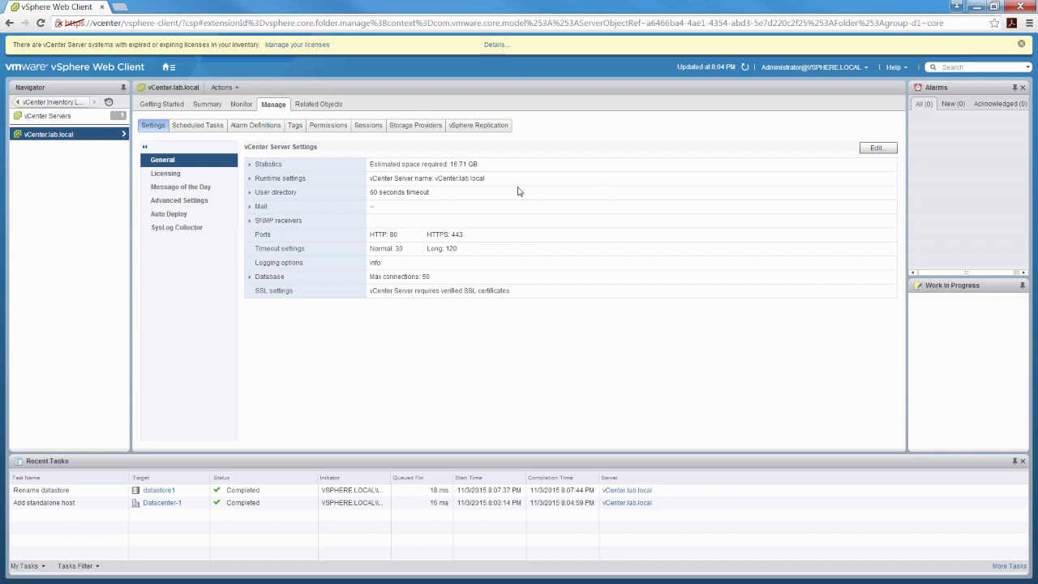
Open the vCenter Server settings for editing and review the statistics, runtime, user directory, mail and database settings
{"action": "left_click", "coordinate": [874, 150]}
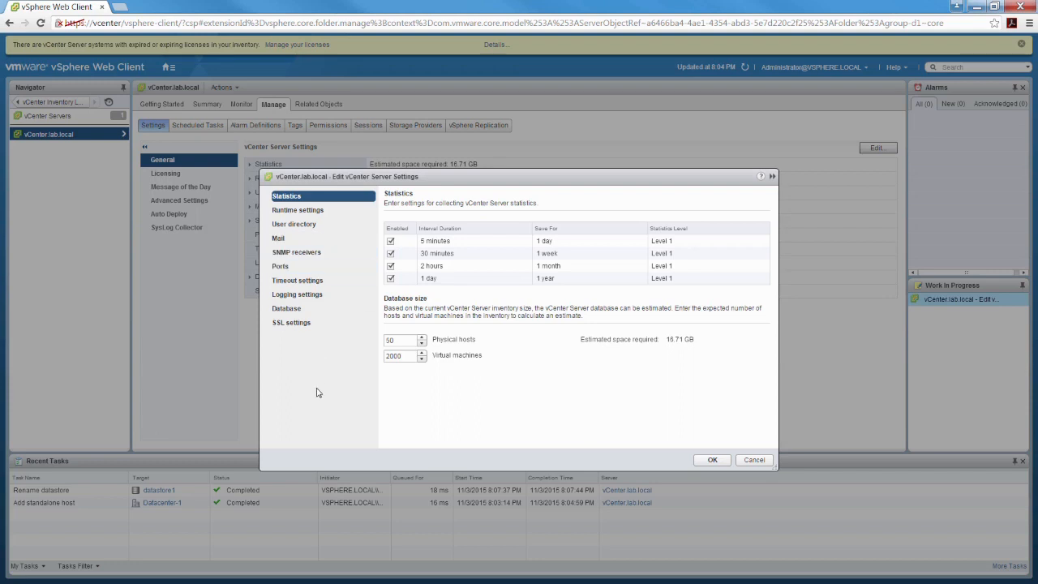
{"action": "left_click", "coordinate": [300, 214]}
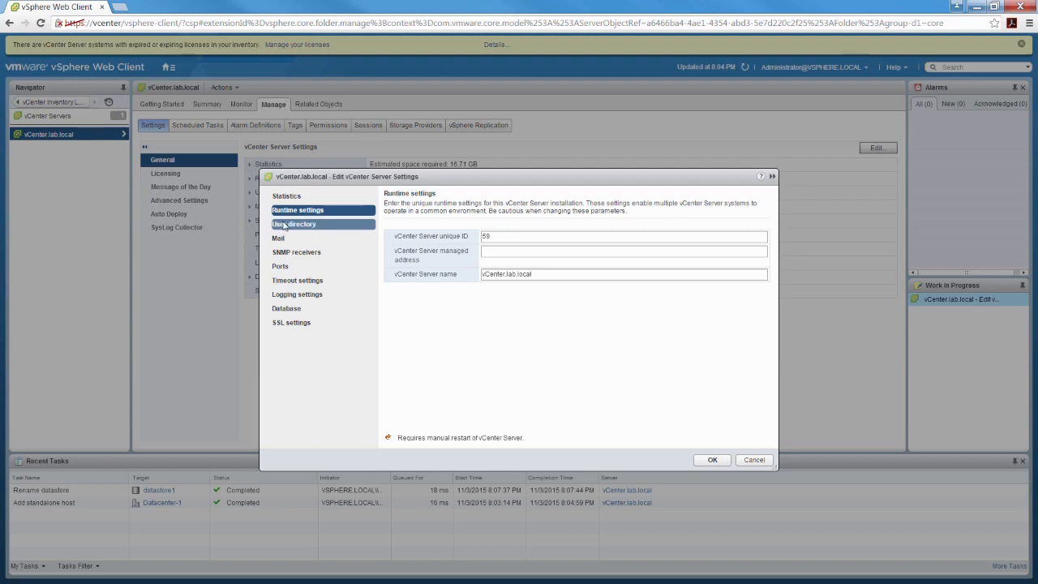
{"action": "left_click", "coordinate": [284, 227]}
{"action": "left_click", "coordinate": [284, 239]}
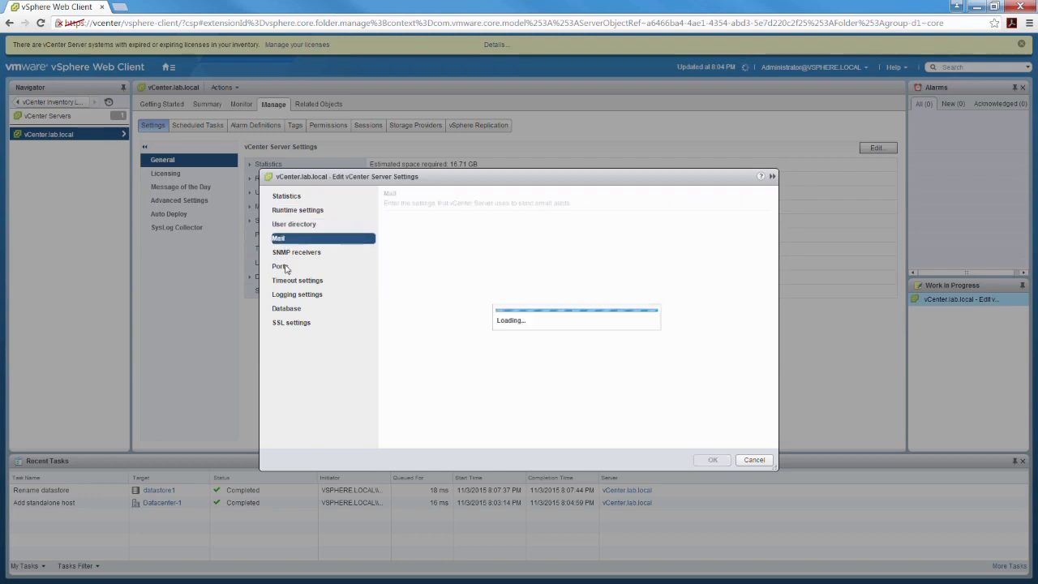
{"action": "left_click", "coordinate": [285, 310]}
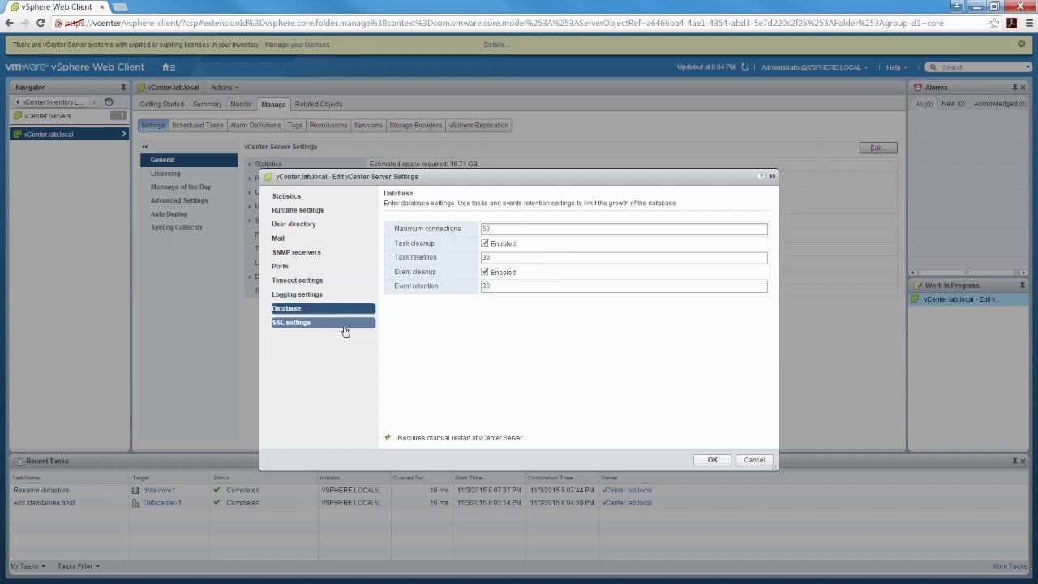
Review the vCenter Server's logging, timeout, ports and SNMP receiver settings, and close the settings without saving changes
{"action": "left_click", "coordinate": [304, 296]}
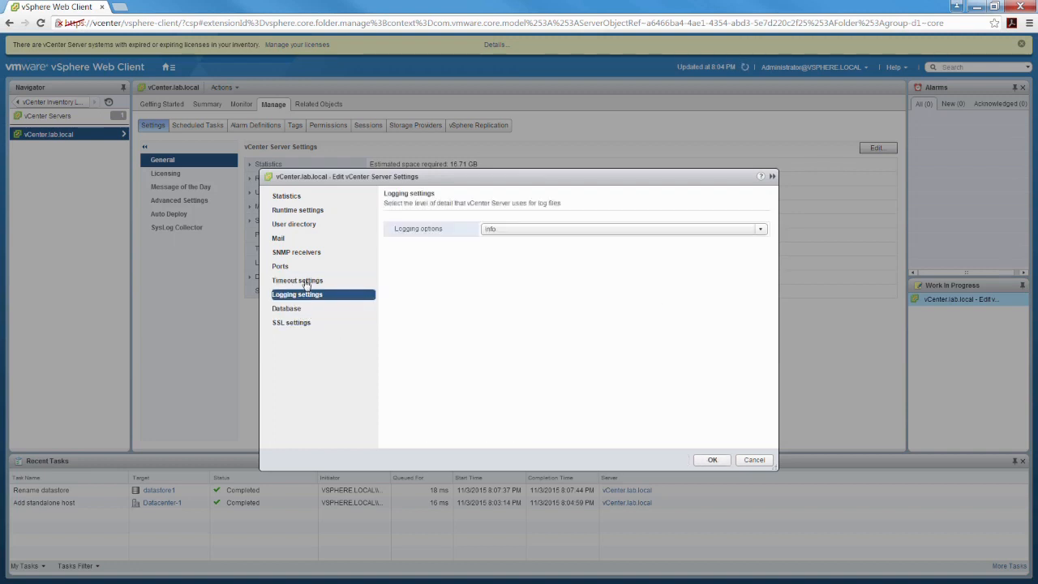
{"action": "left_click", "coordinate": [763, 230]}
{"action": "left_click", "coordinate": [764, 339]}
{"action": "left_click", "coordinate": [292, 281]}
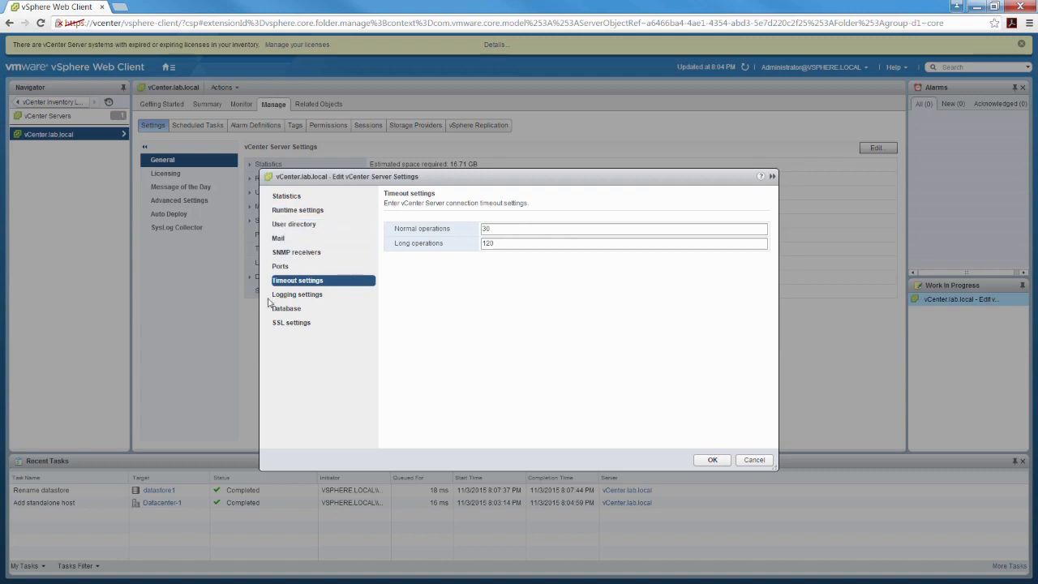
{"action": "left_click", "coordinate": [301, 267]}
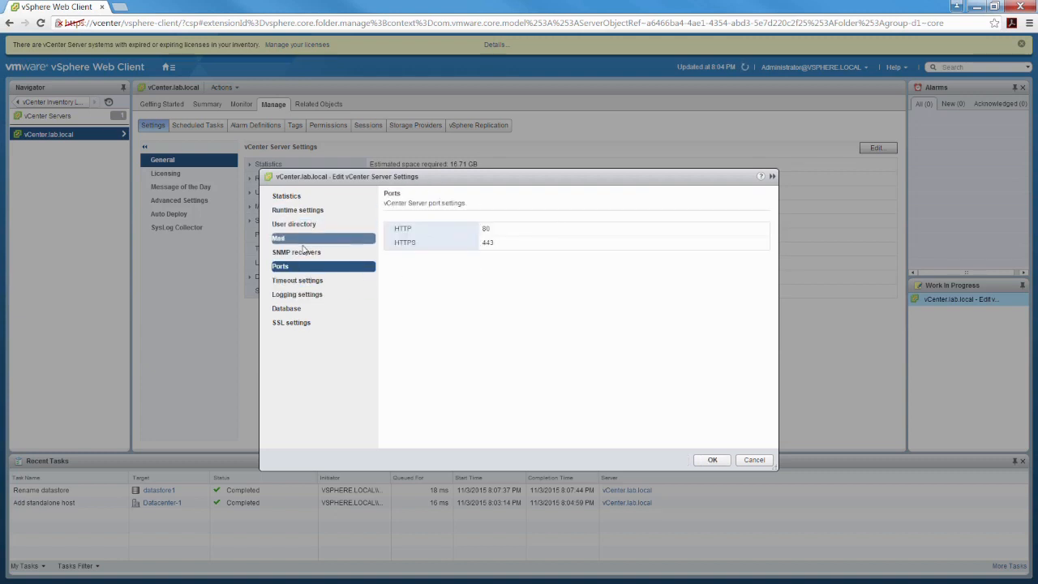
{"action": "left_click", "coordinate": [303, 253]}
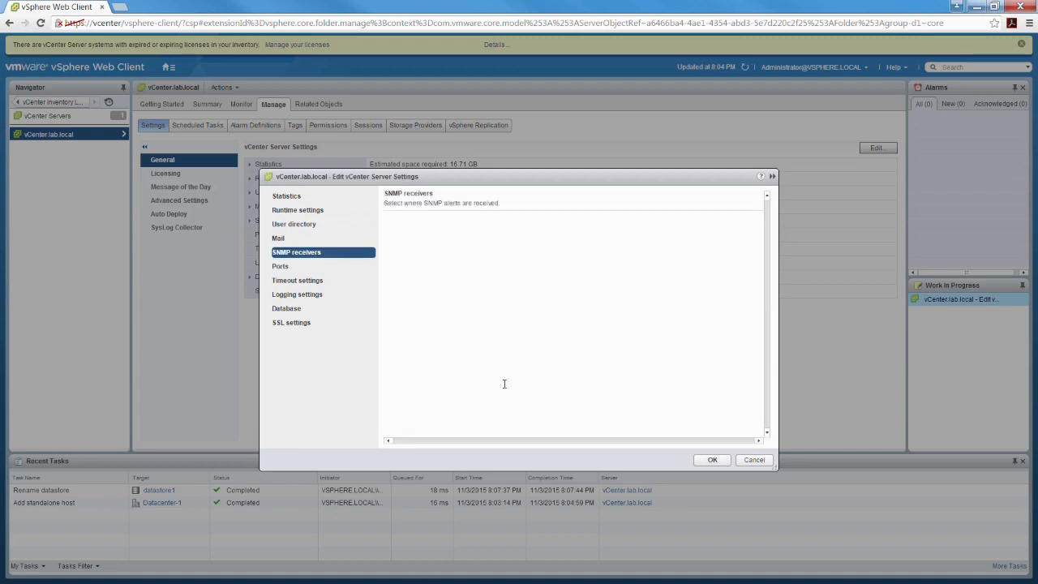
{"action": "left_click", "coordinate": [754, 460]}
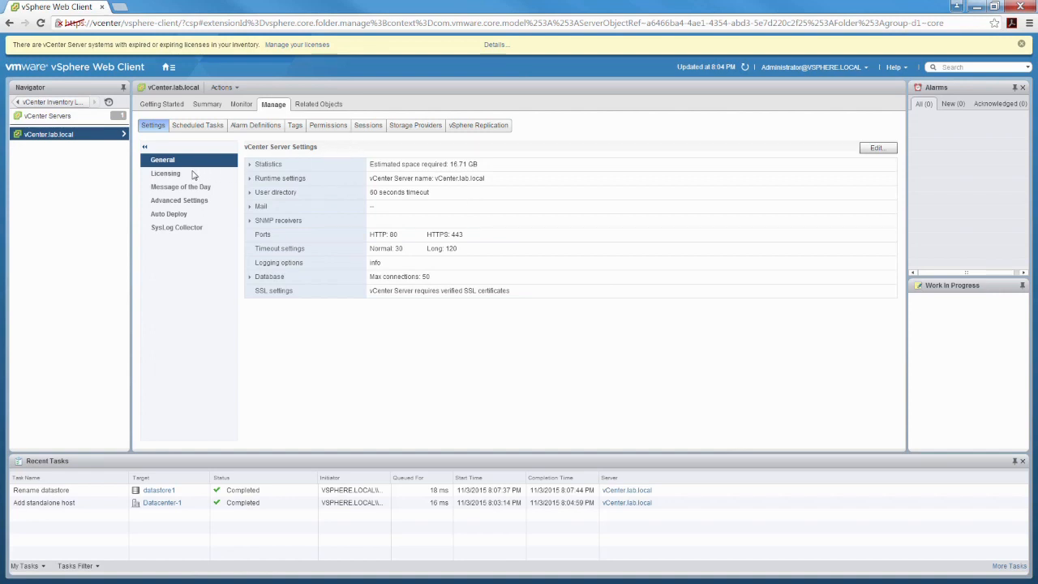
View the licensing information of vCenter.lab.local and its available licenses for assignment, keeping the current license
{"action": "left_click", "coordinate": [167, 174]}
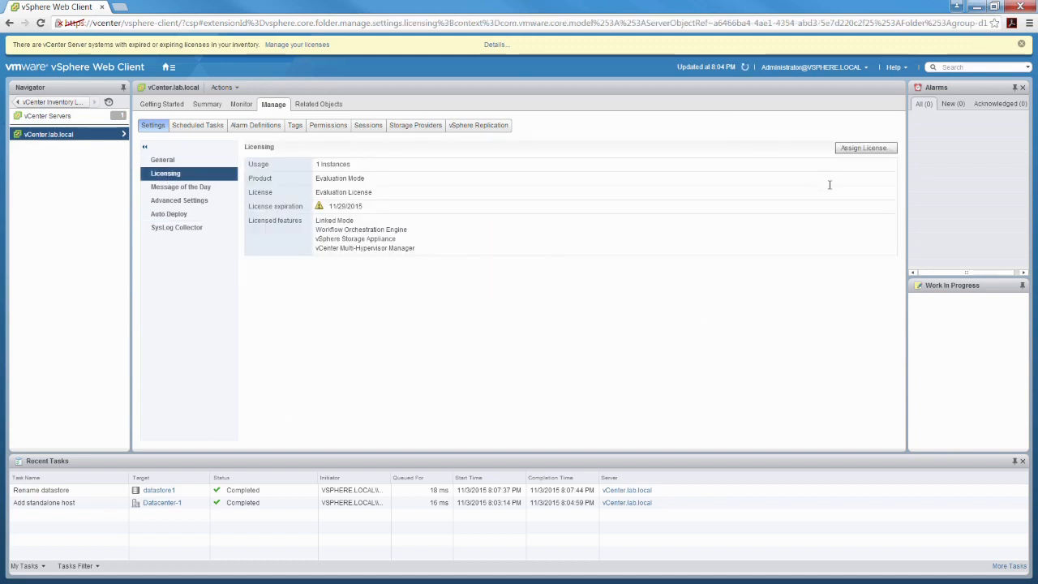
{"action": "left_click", "coordinate": [845, 147]}
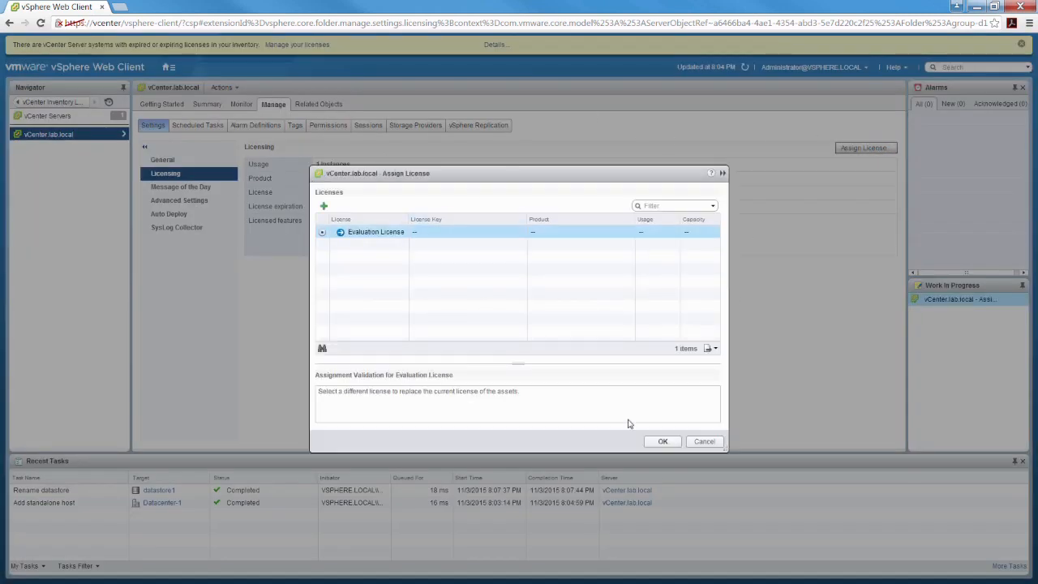
{"action": "left_click", "coordinate": [704, 441]}
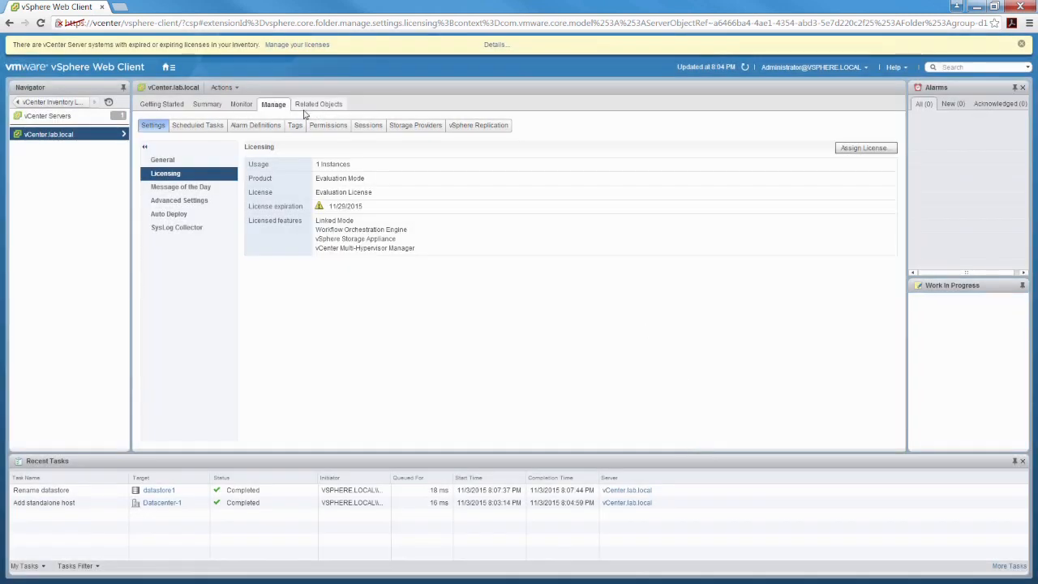
Review the message of the day, advanced settings, Auto Deploy and SysLog Collector pages of vCenter.lab.local
{"action": "left_click", "coordinate": [169, 189]}
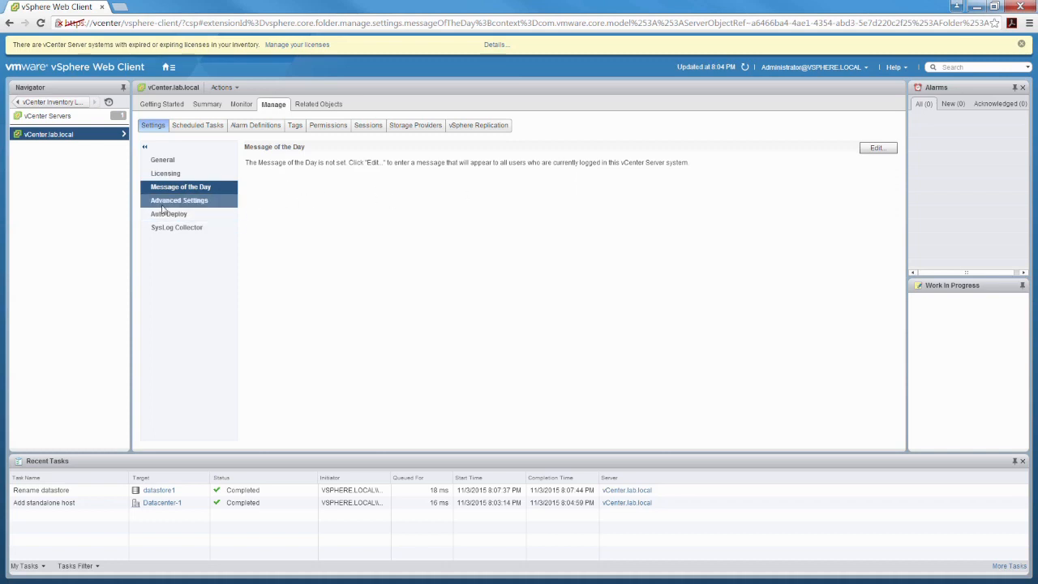
{"action": "left_click", "coordinate": [188, 203]}
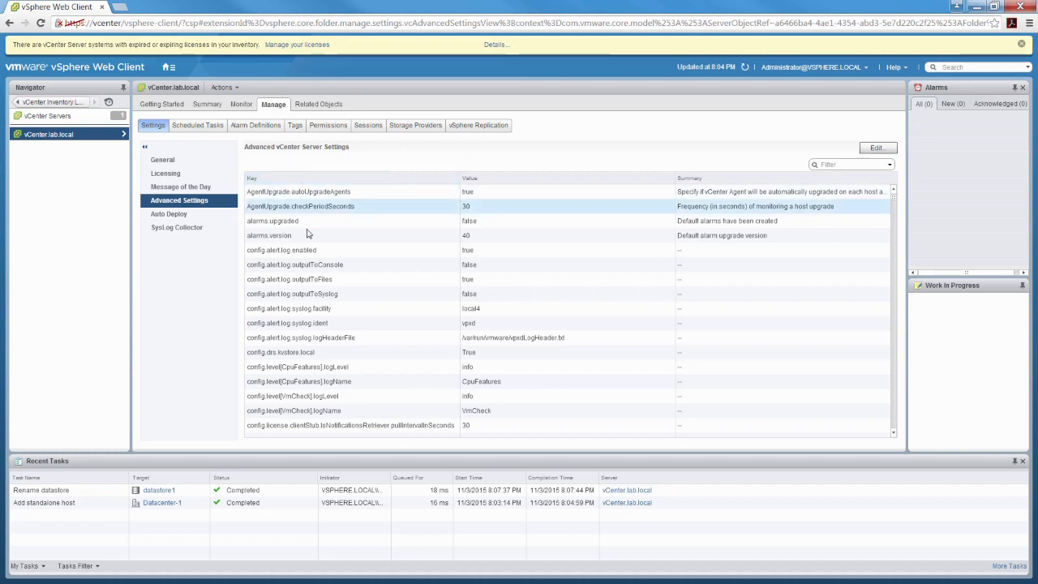
{"action": "left_click", "coordinate": [829, 206]}
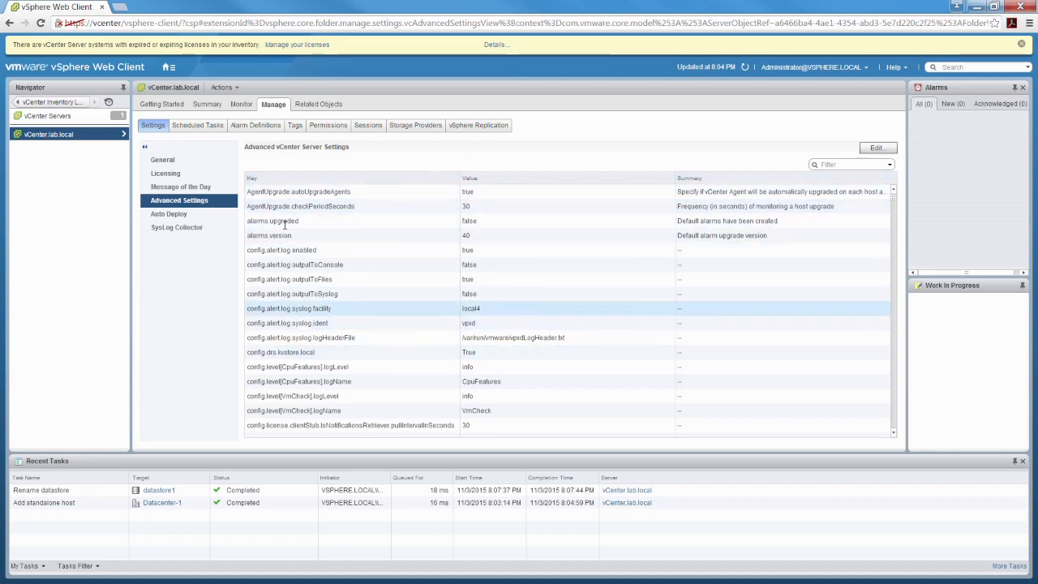
{"action": "left_click", "coordinate": [175, 217]}
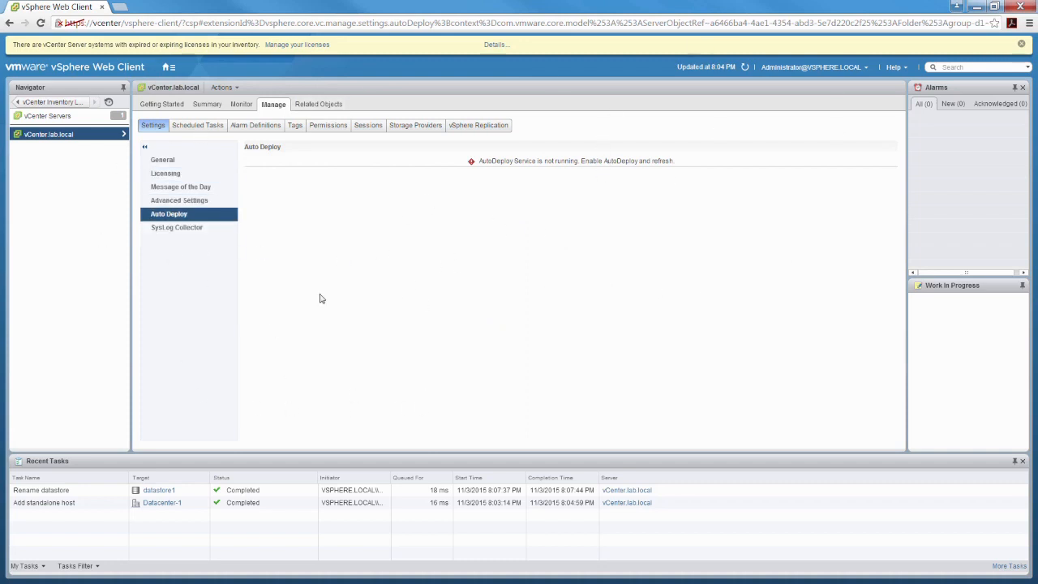
{"action": "left_click", "coordinate": [166, 230]}
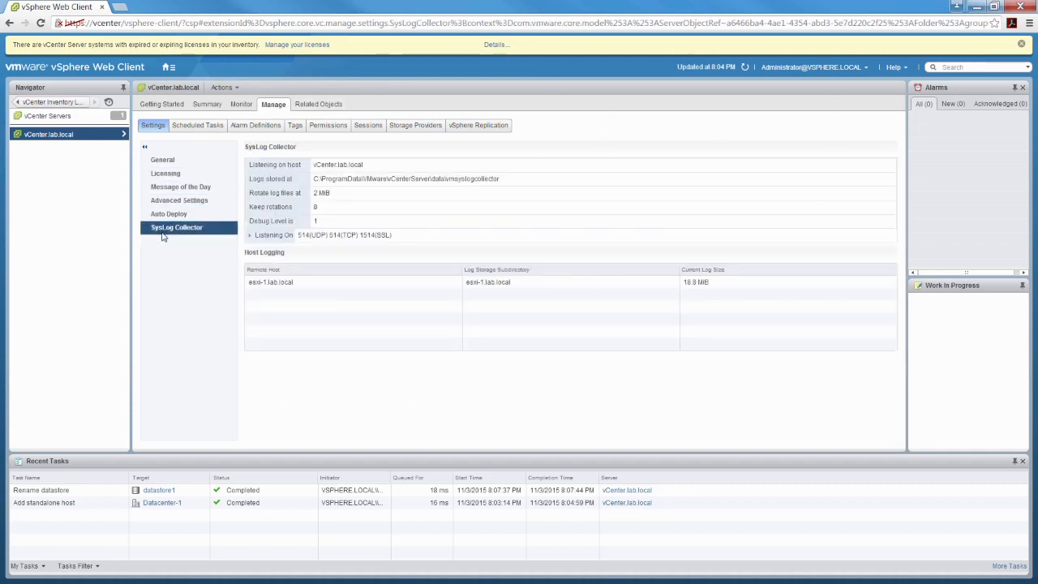